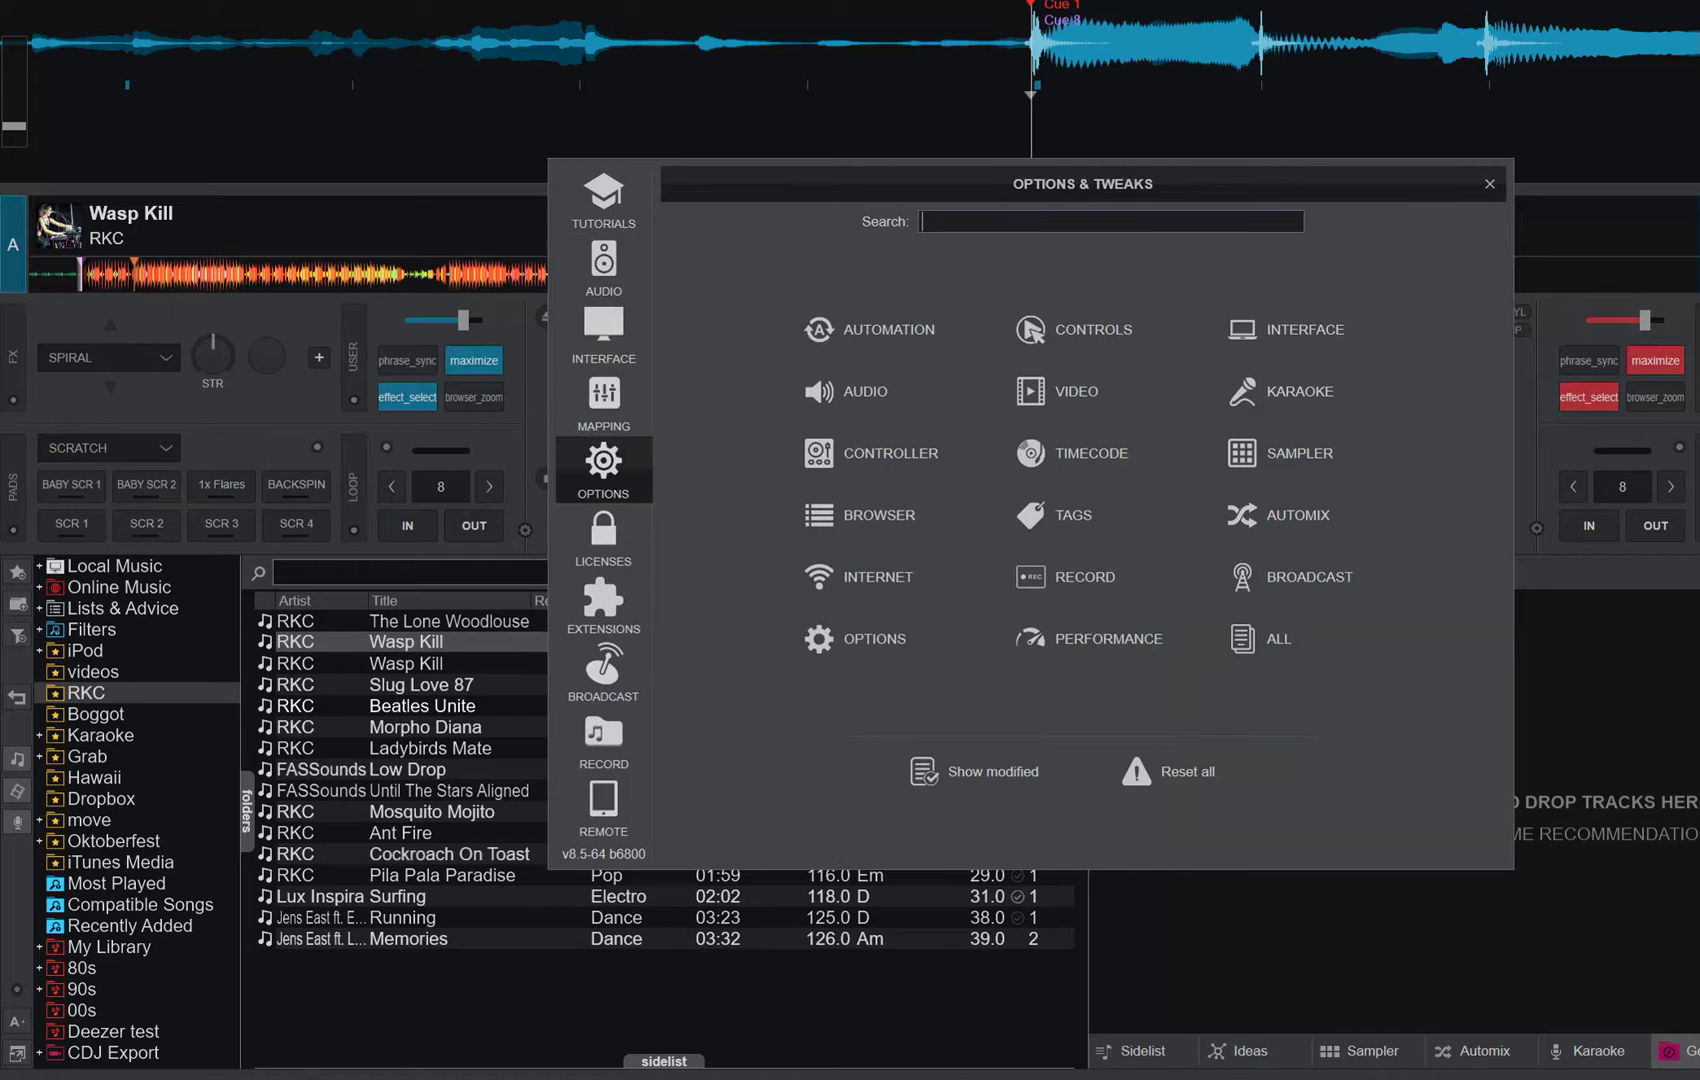
Open Options & Tweaks and filter the settings with 'experi' to show the experimental options.
left_click(638, 434)
left_click(957, 218)
type("ex")
type("pen")
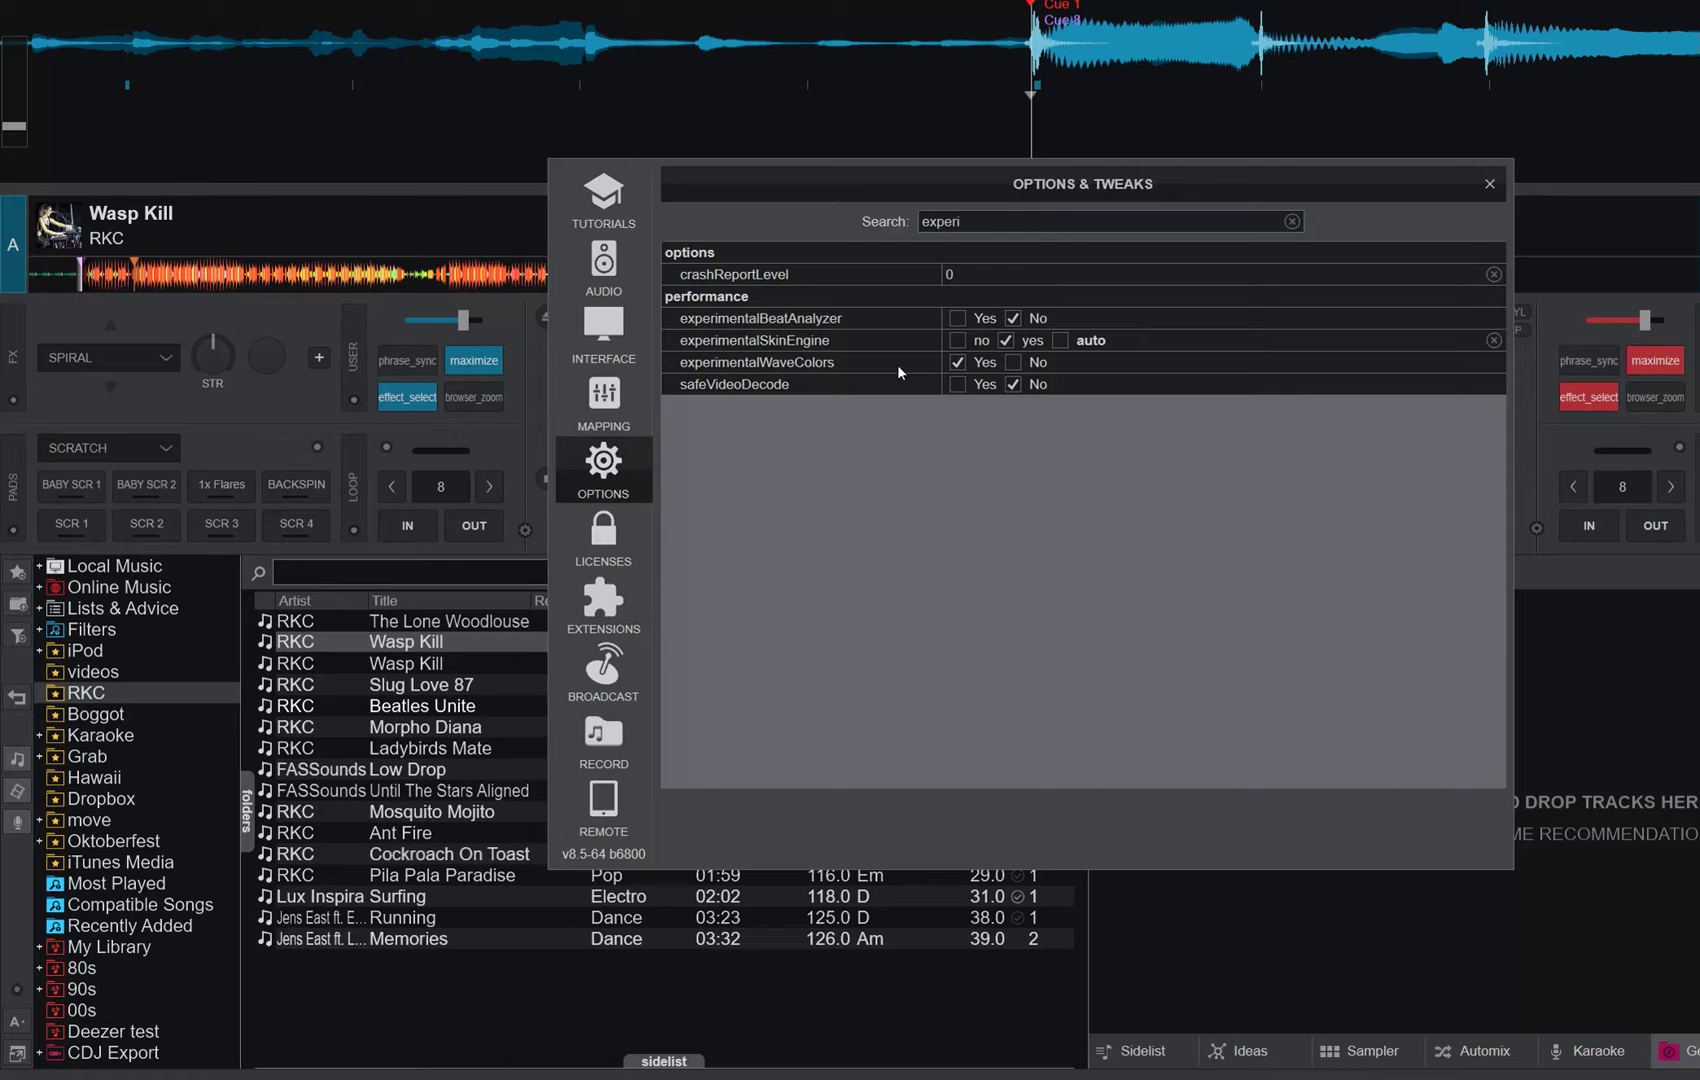
key("BackSpace")
type("ri")
Close the settings and enable the Waveform column from the browser header's column list.
left_click(1490, 183)
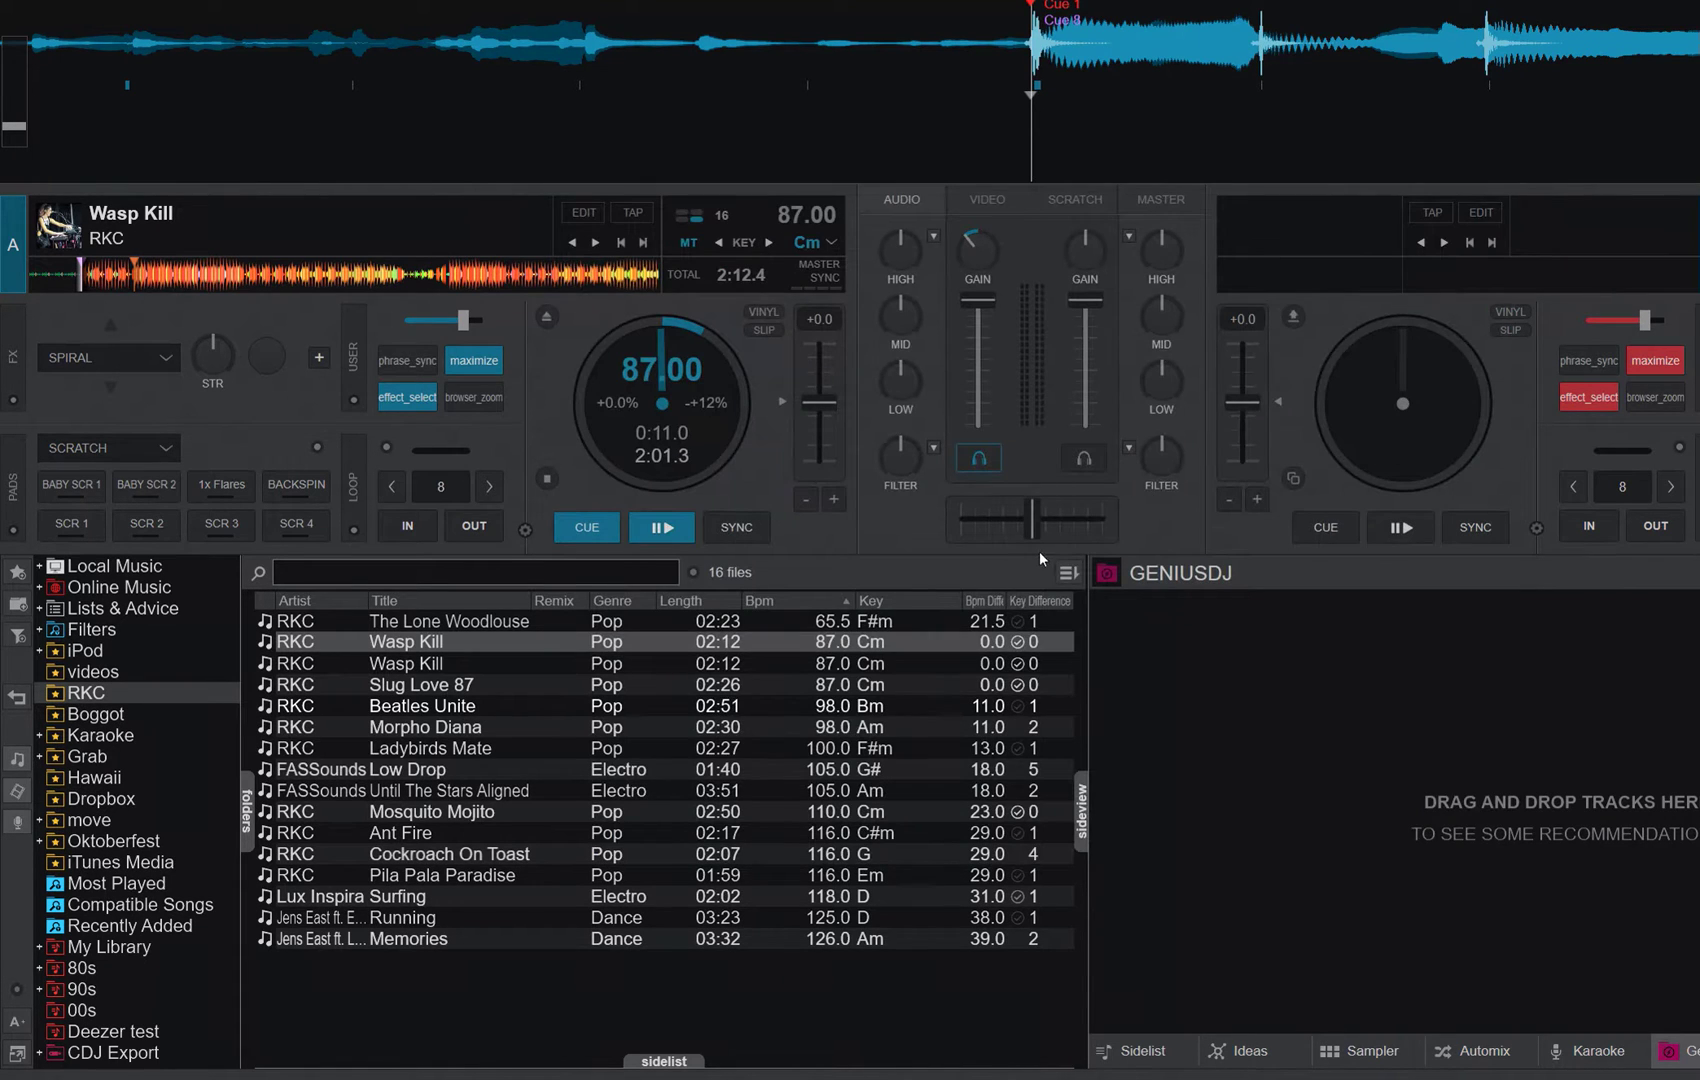
right_click(918, 600)
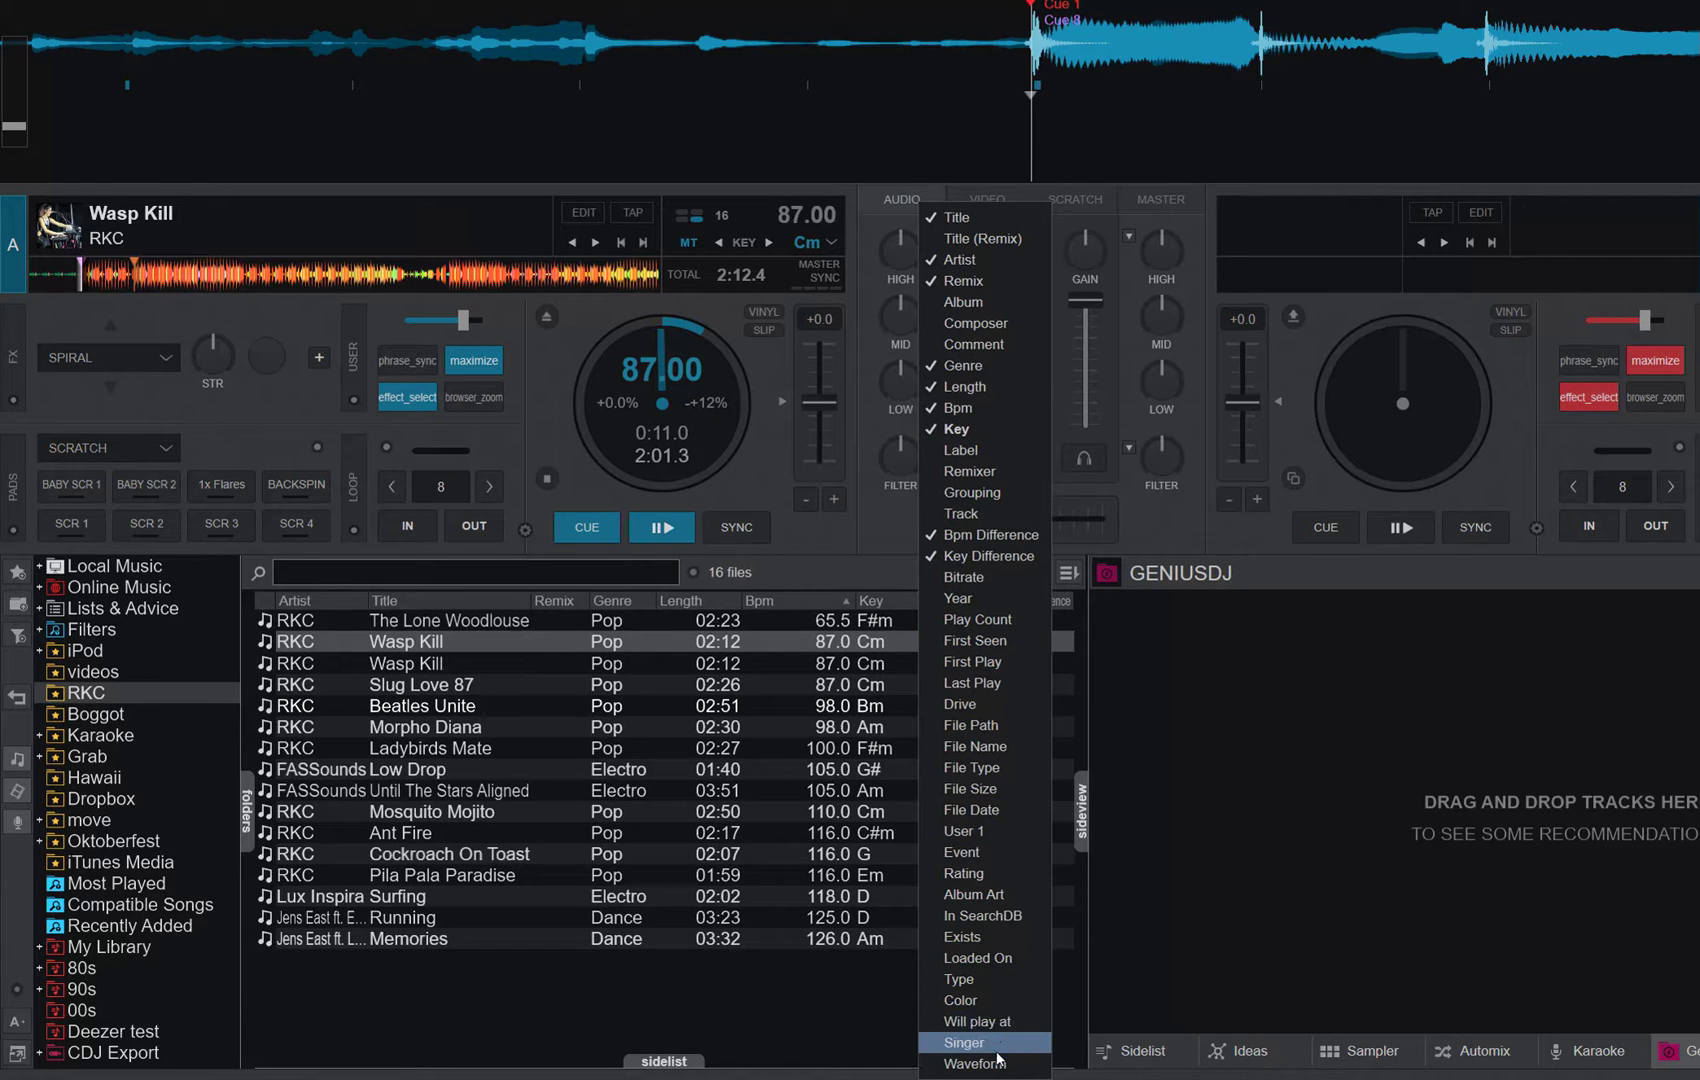
left_click(1028, 1066)
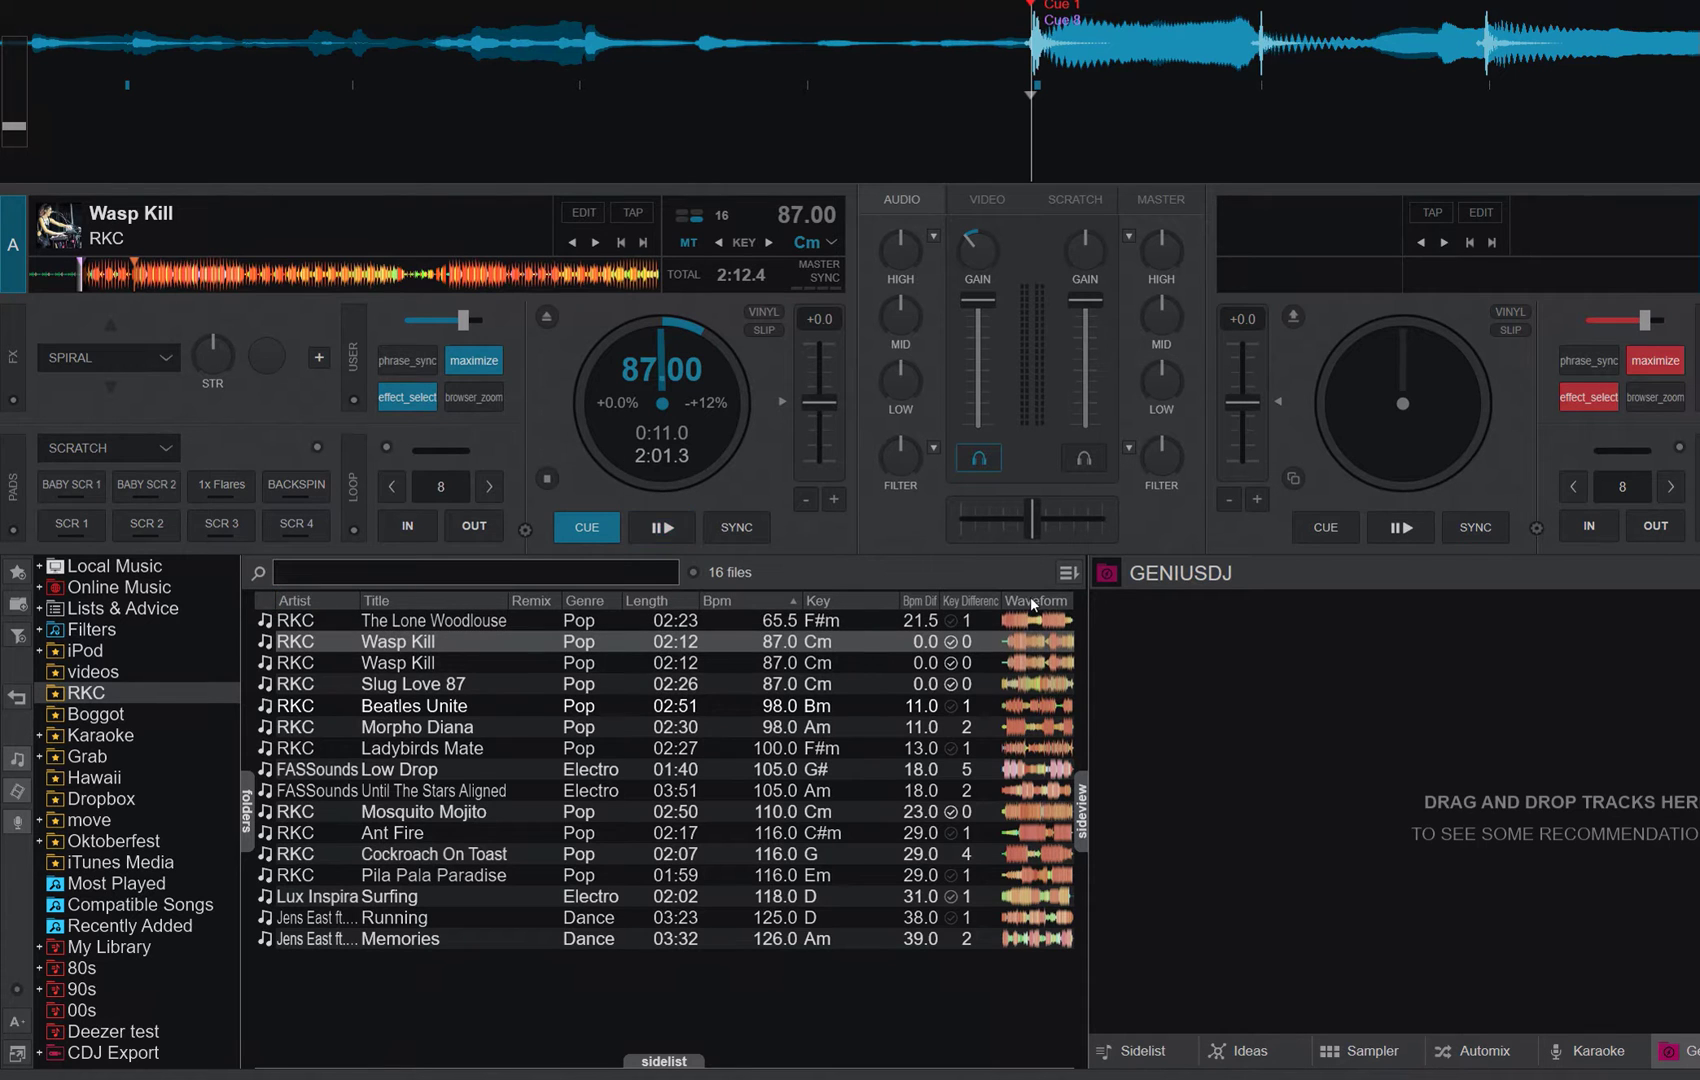
Move Waveform to the first column, widen Waveform and Title, then view Karaoke and return to RKC.
left_click_drag(281, 620, 282, 606)
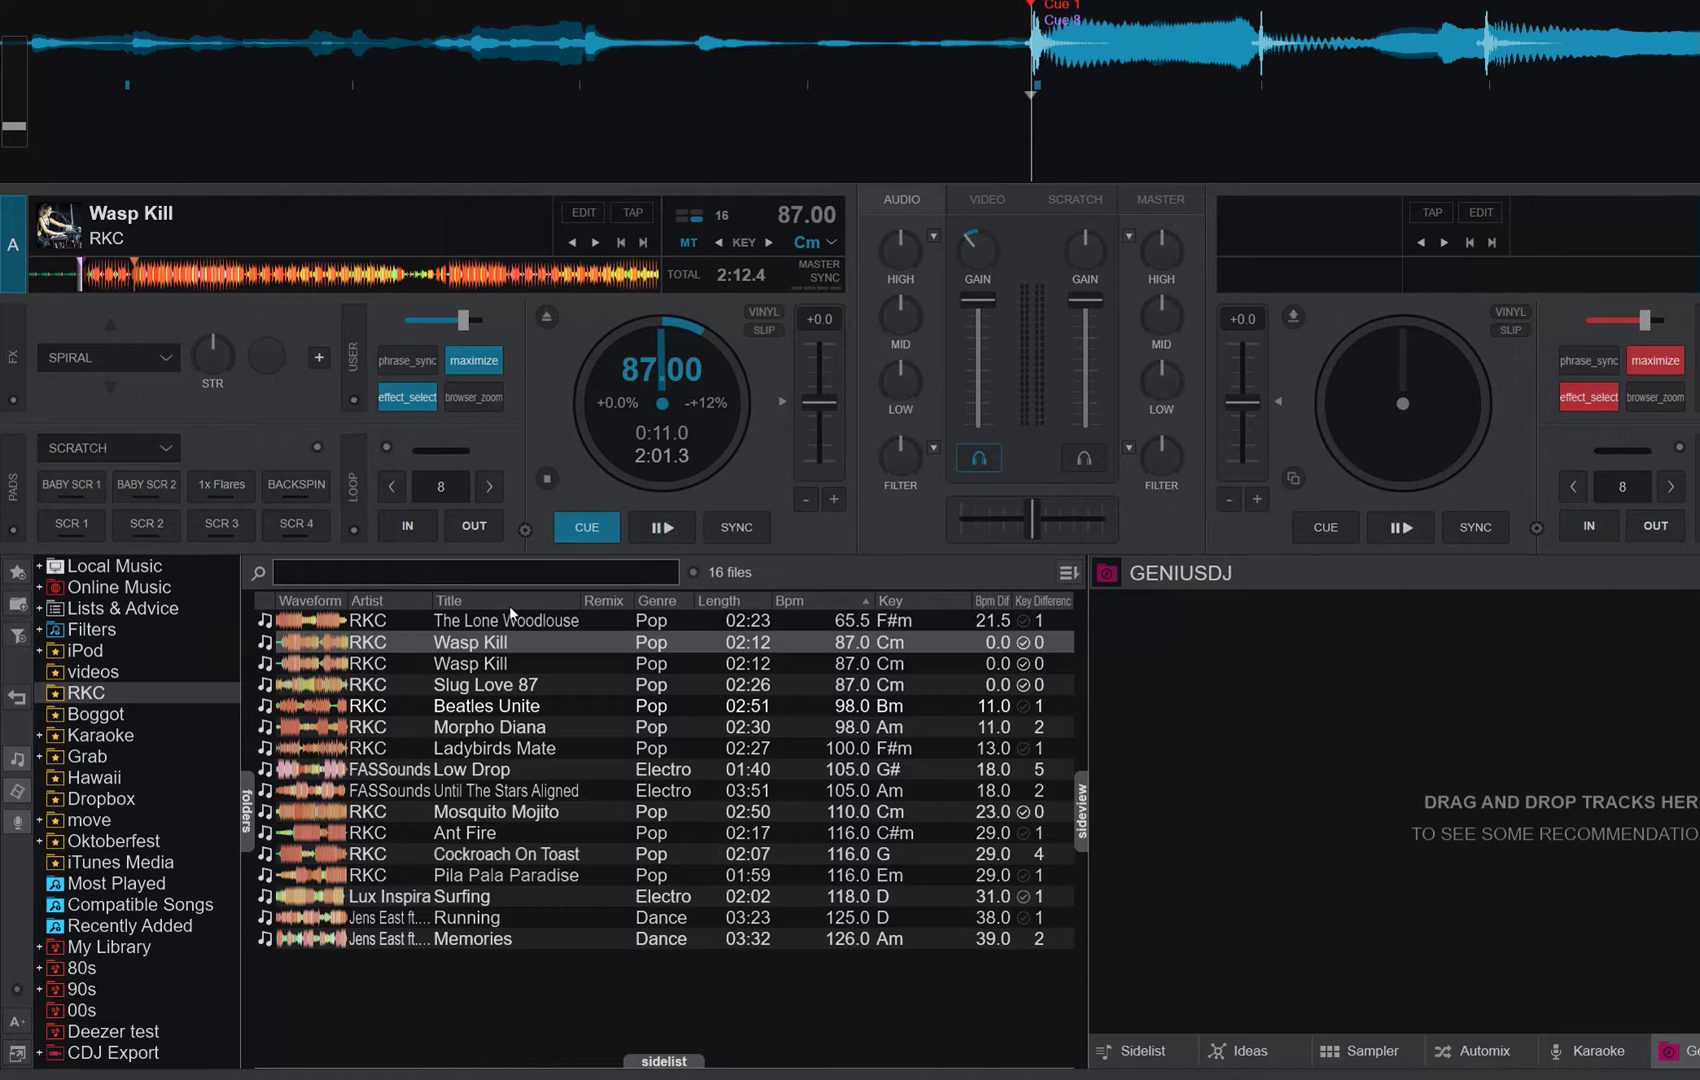
left_click_drag(355, 600, 499, 595)
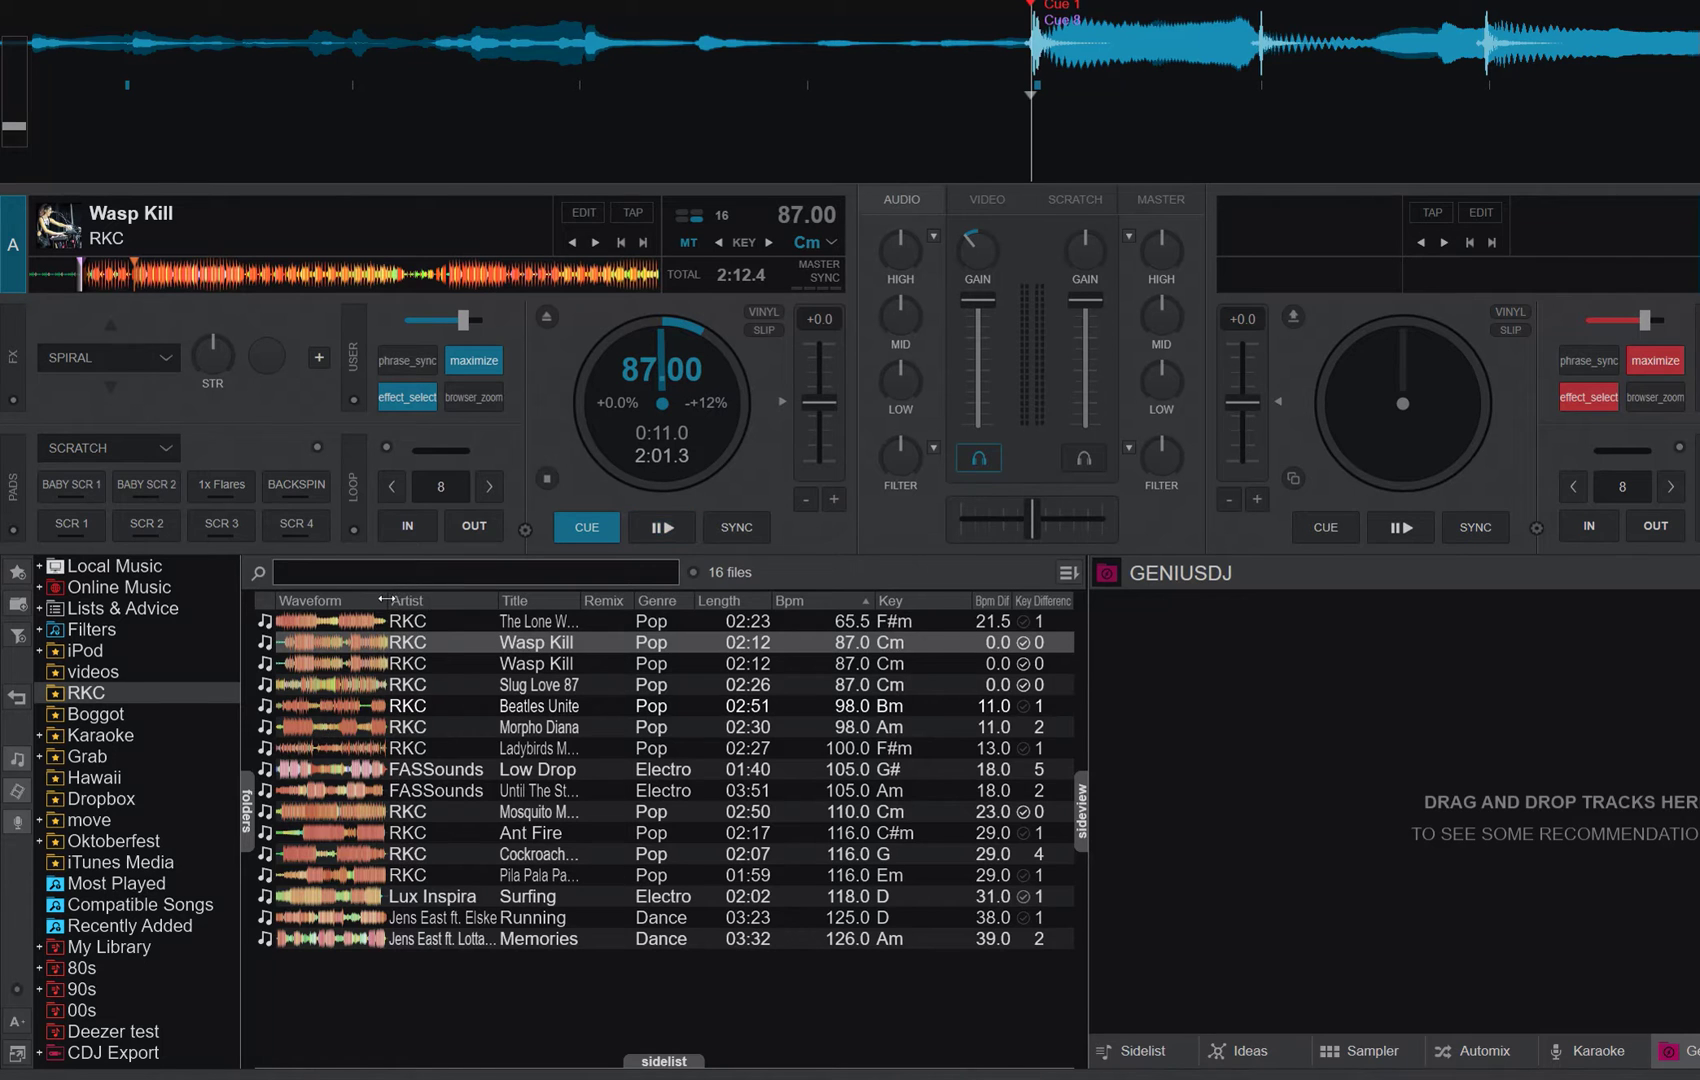
left_click_drag(390, 600, 418, 600)
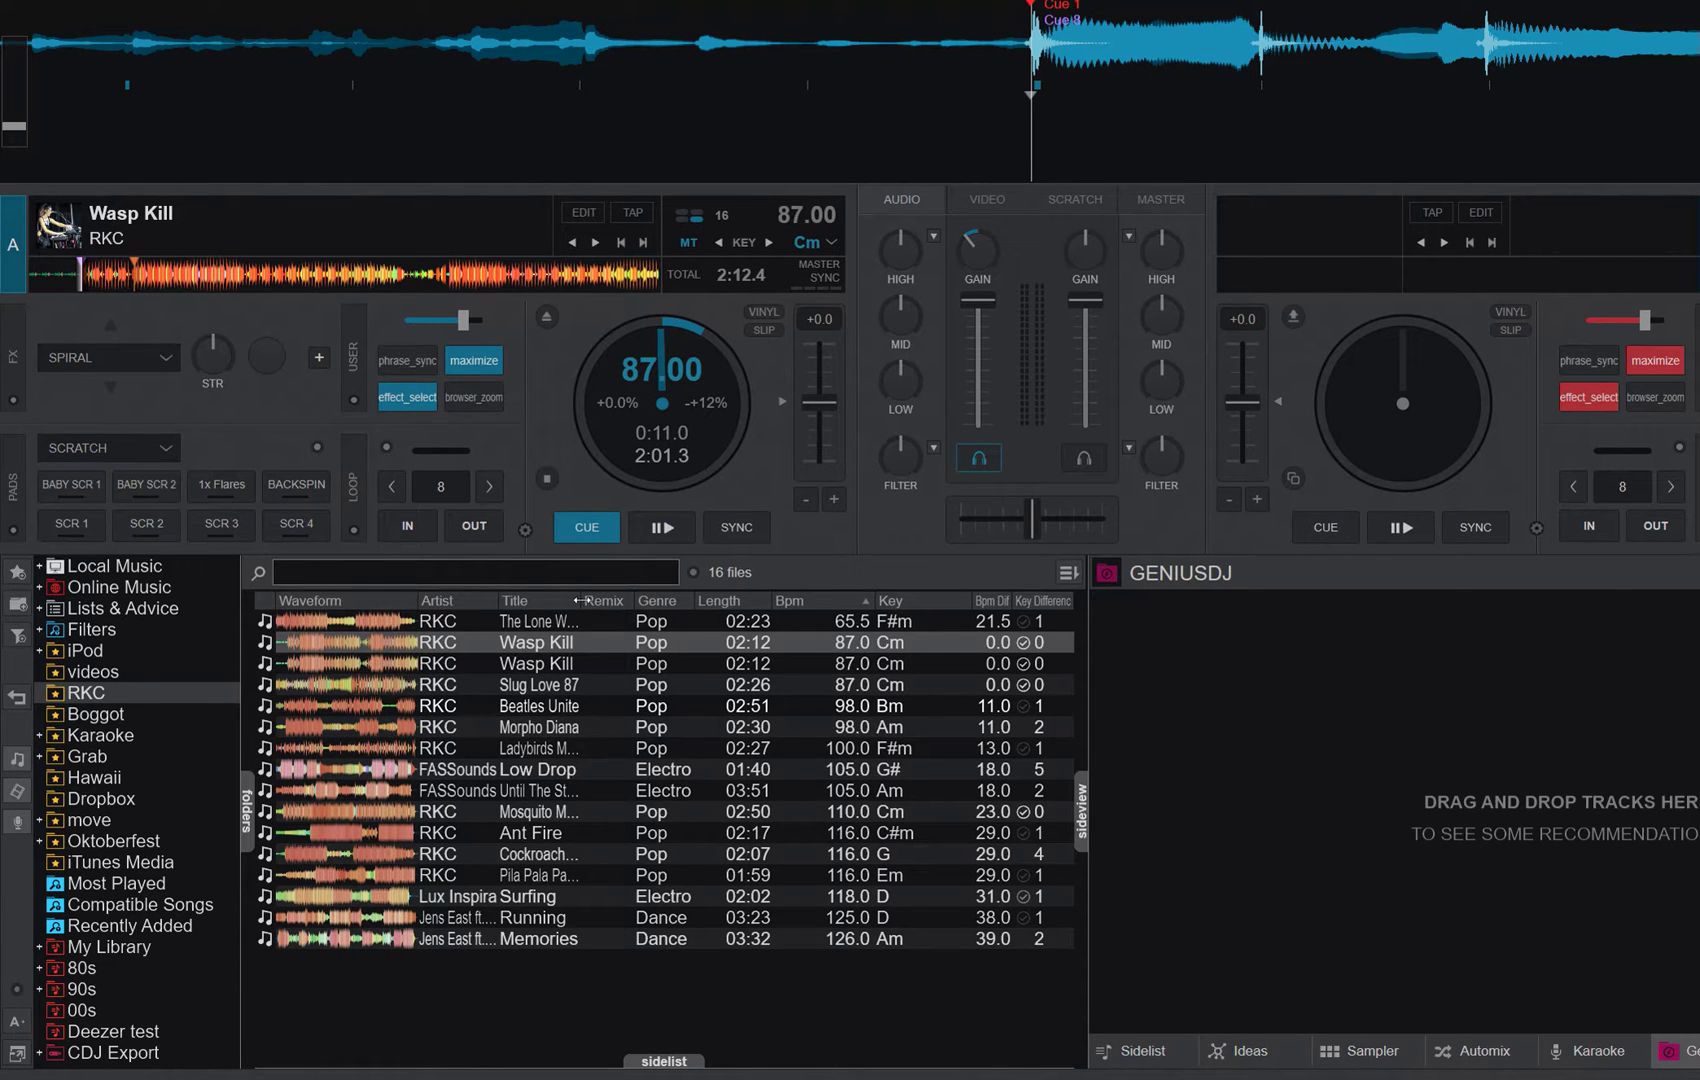
left_click_drag(580, 600, 606, 600)
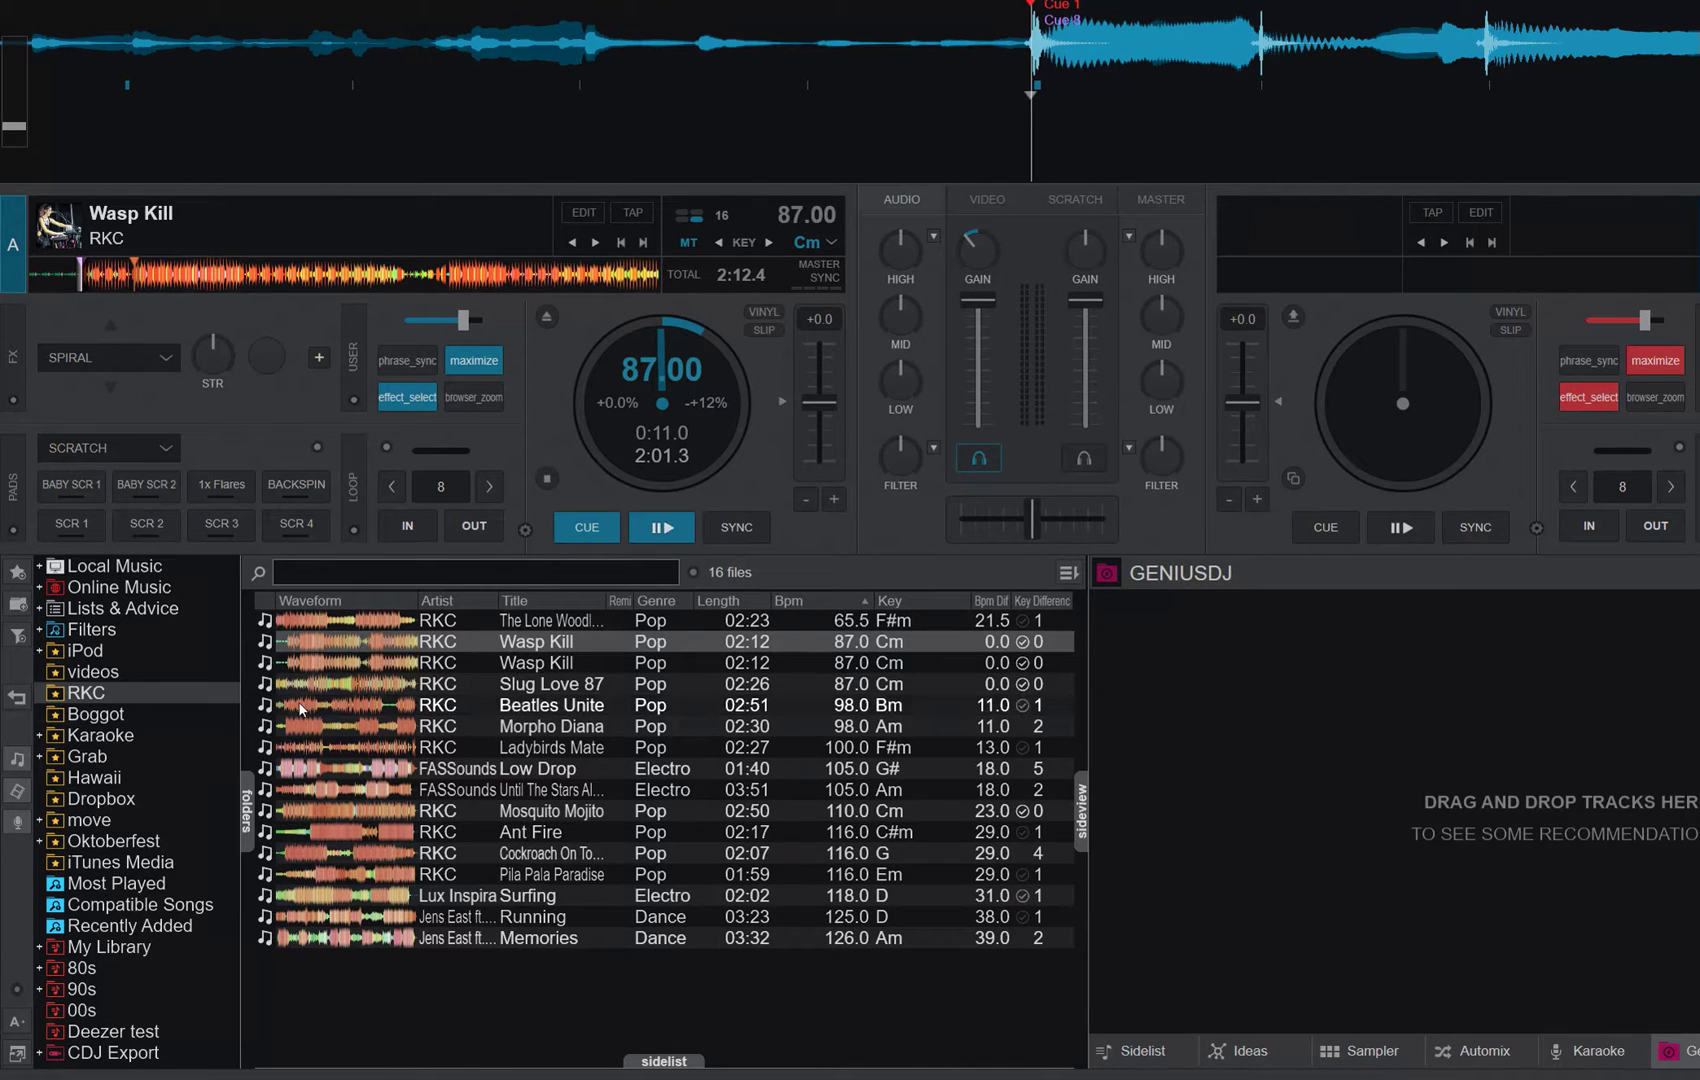
left_click(100, 735)
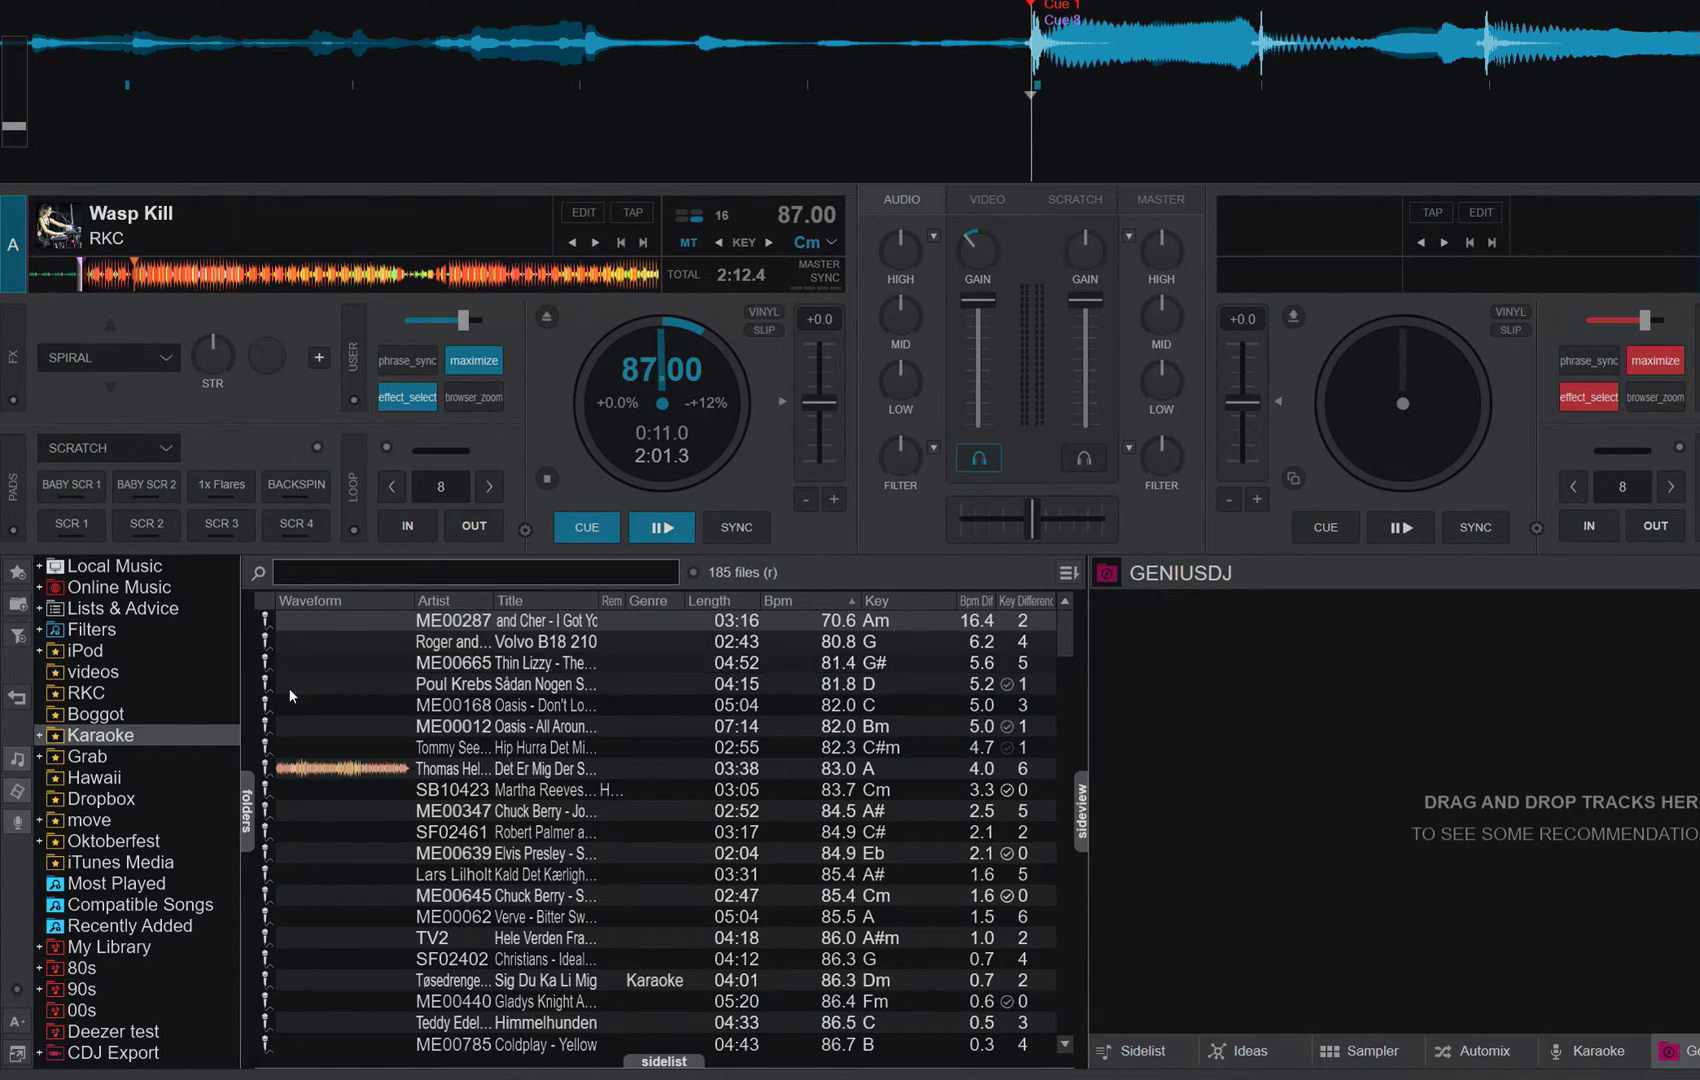
left_click(130, 691)
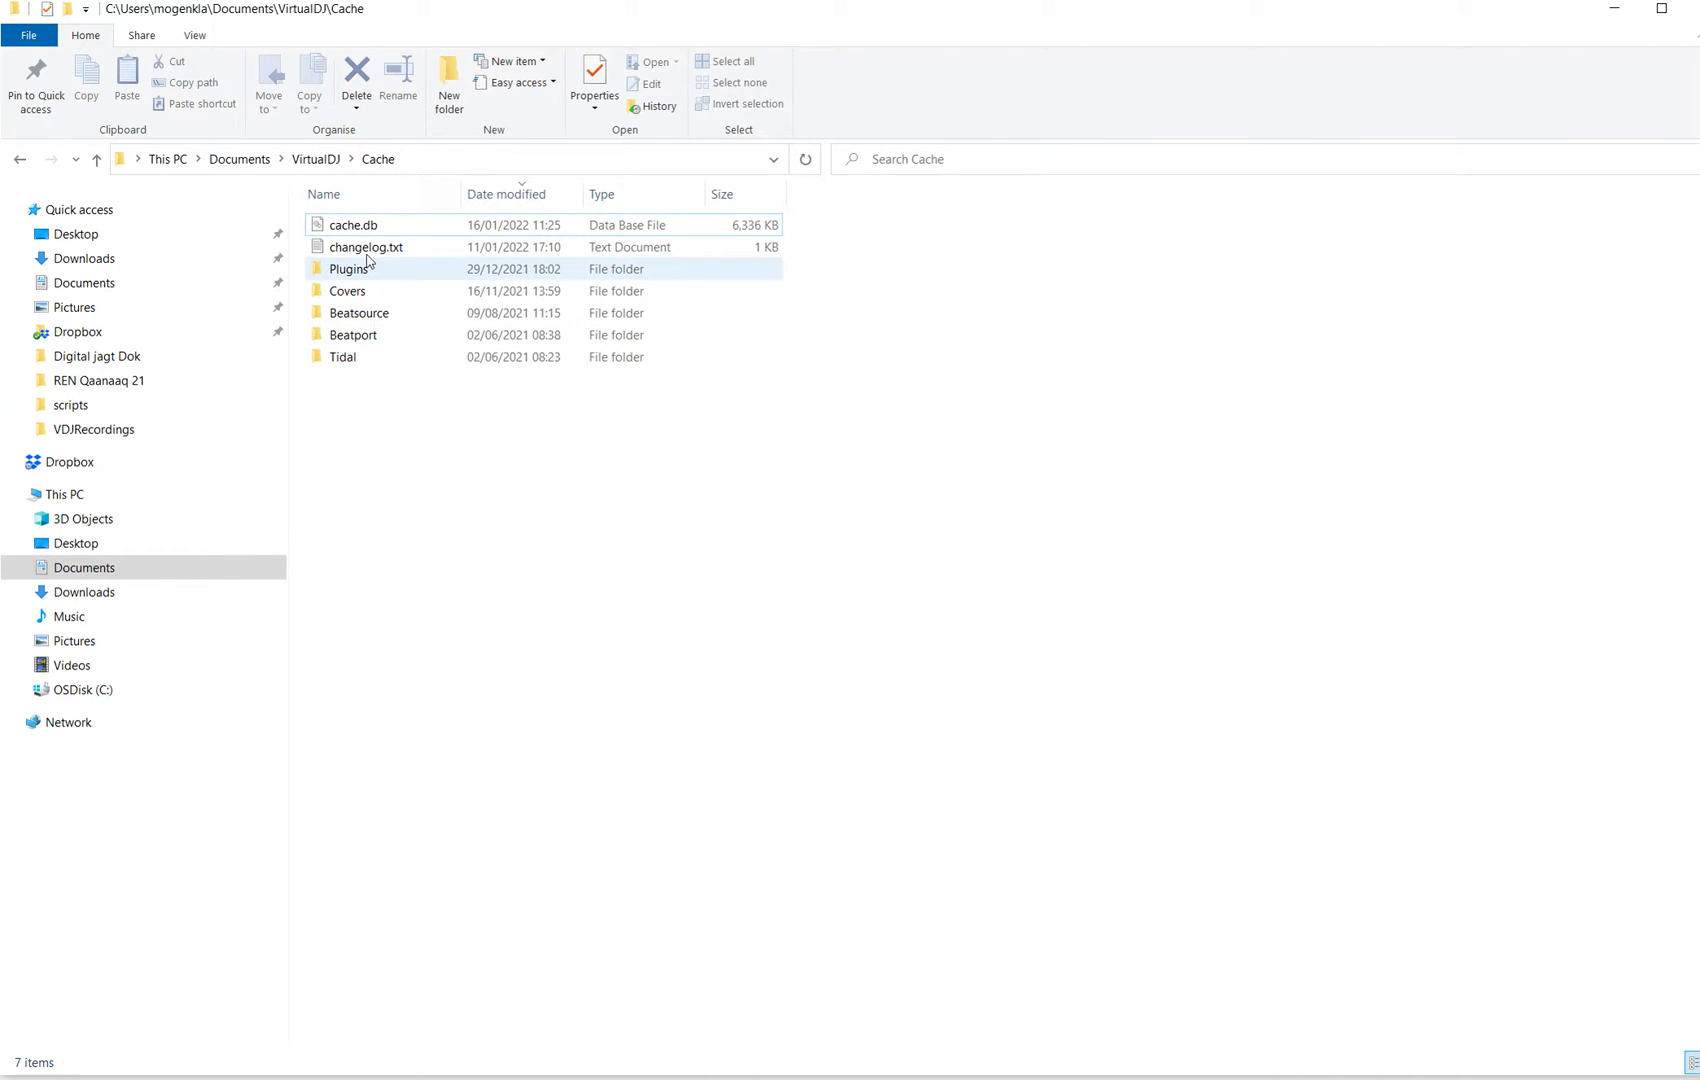
Rename cache.db to cache.db_ in the VirtualDJ Cache folder.
mouse_move(376, 233)
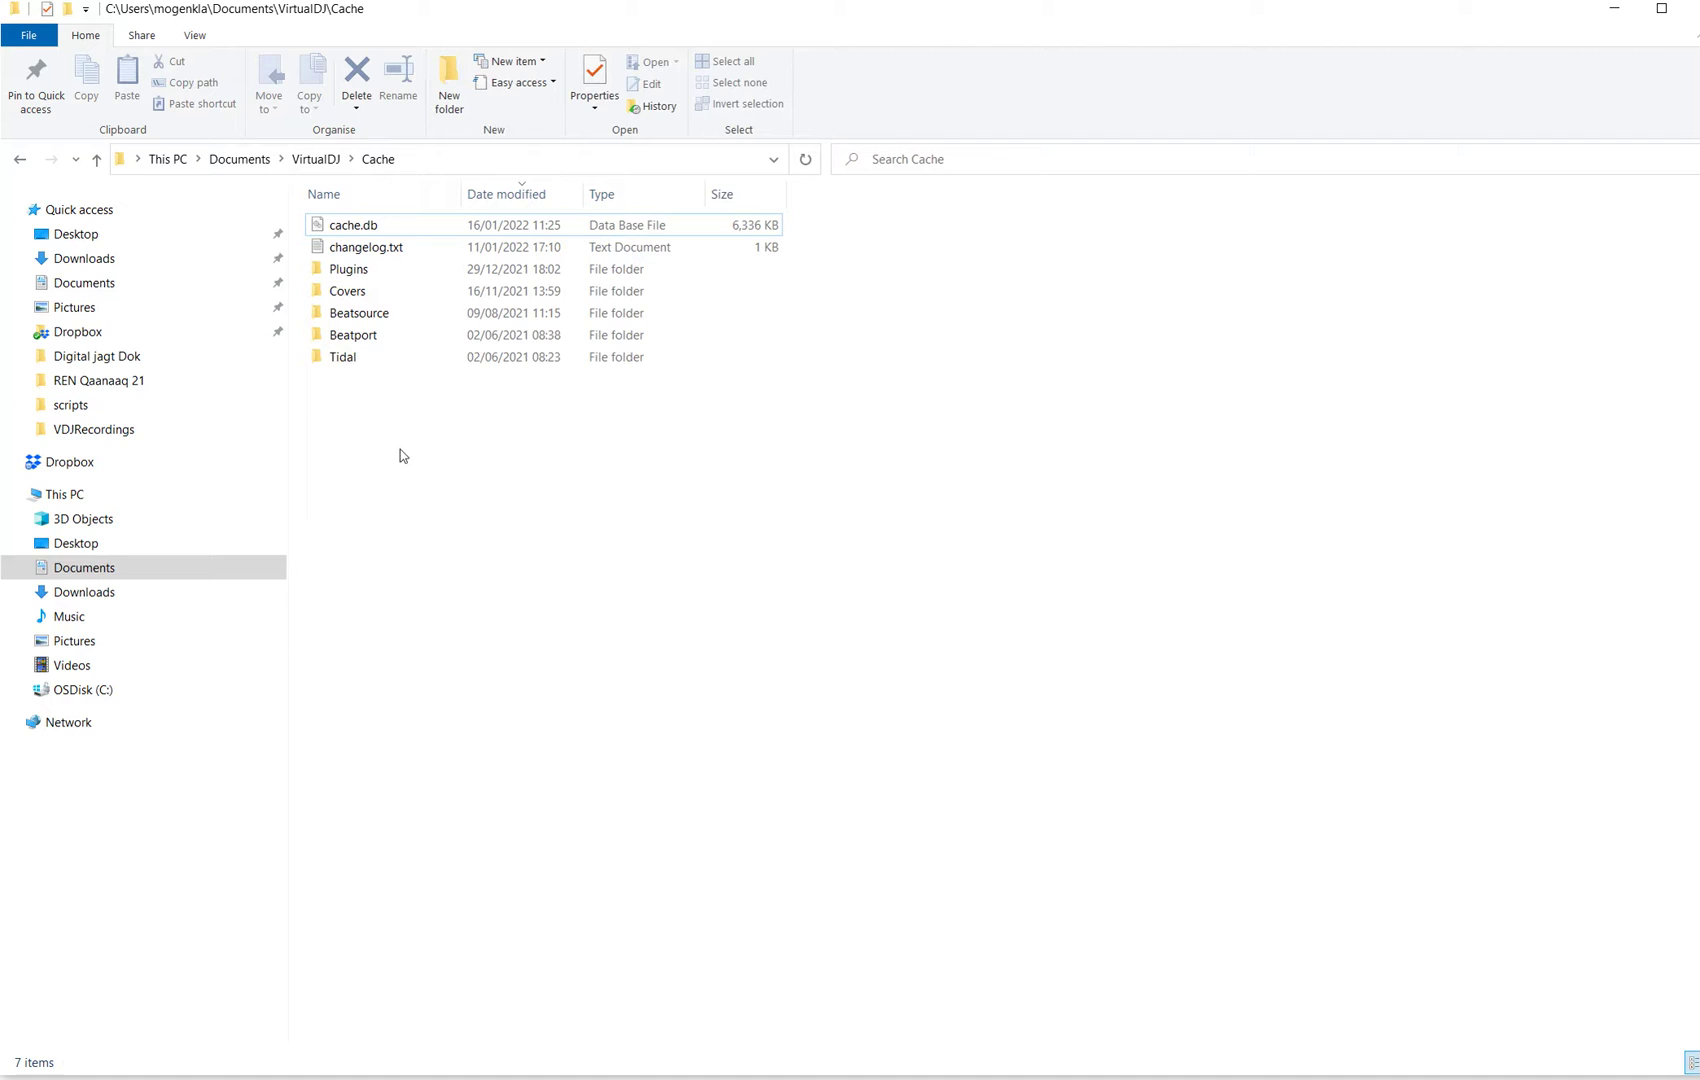
left_click(368, 233)
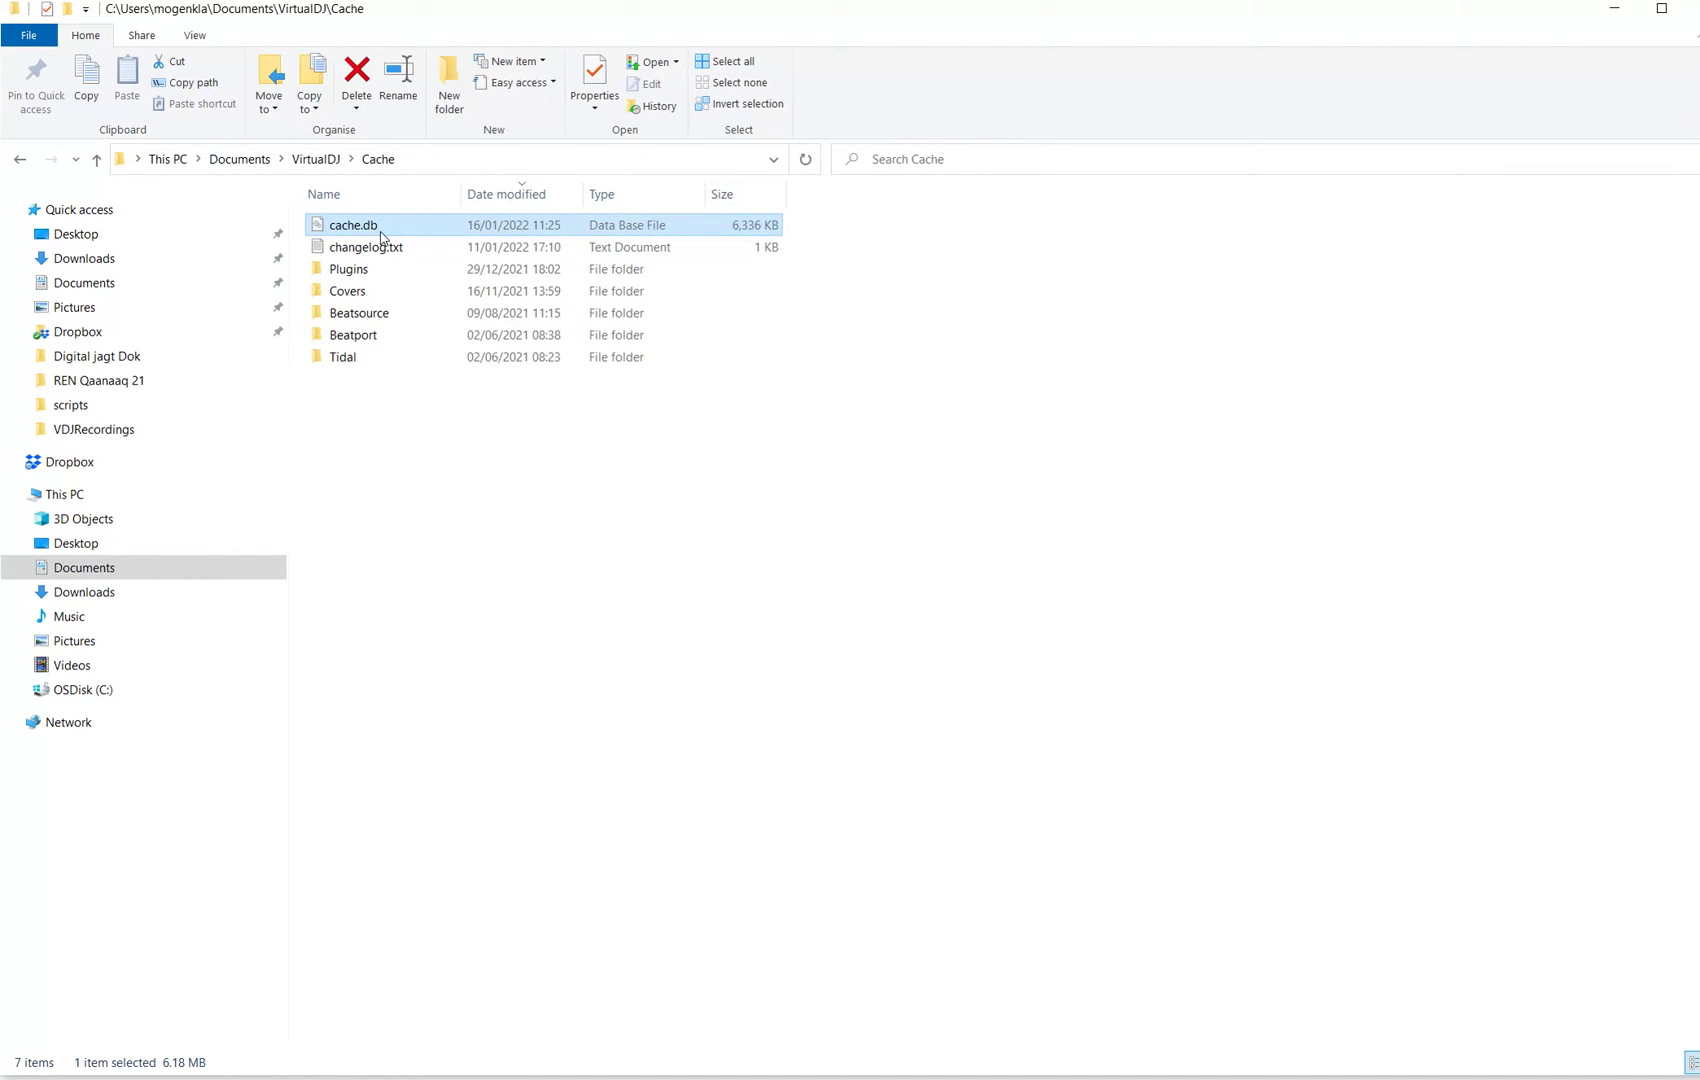
left_click(365, 226)
key("End")
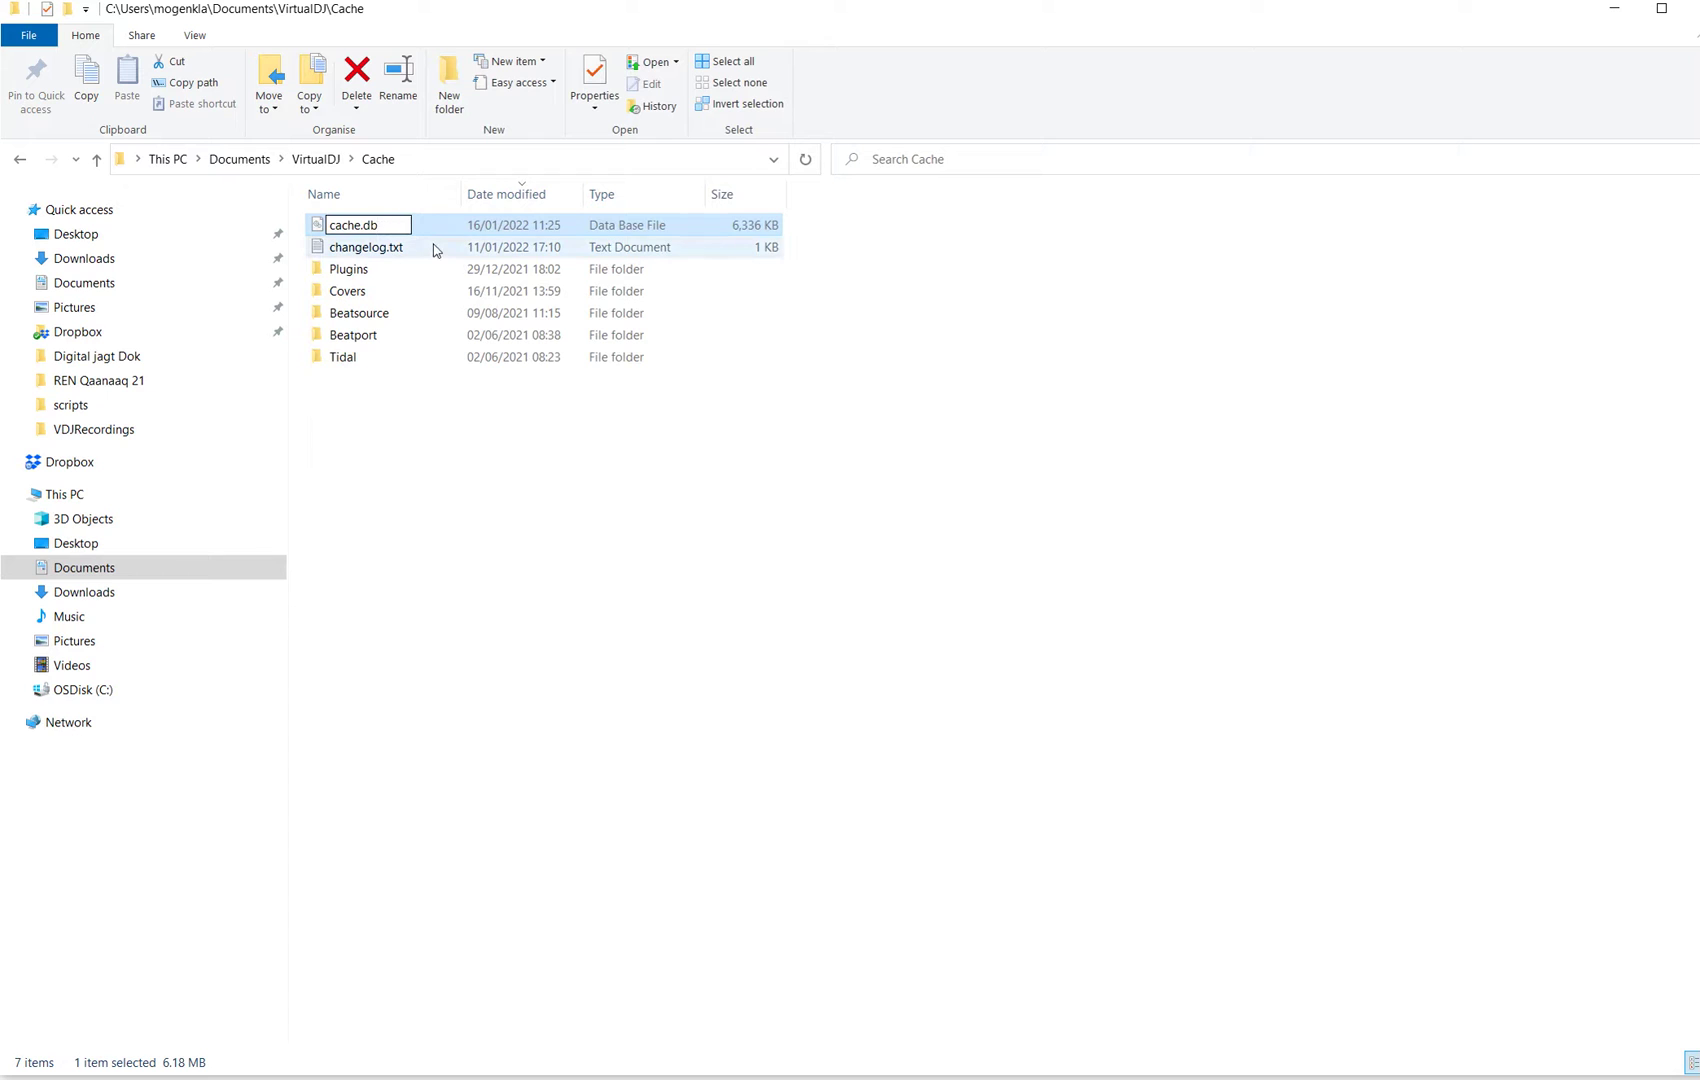
type("_")
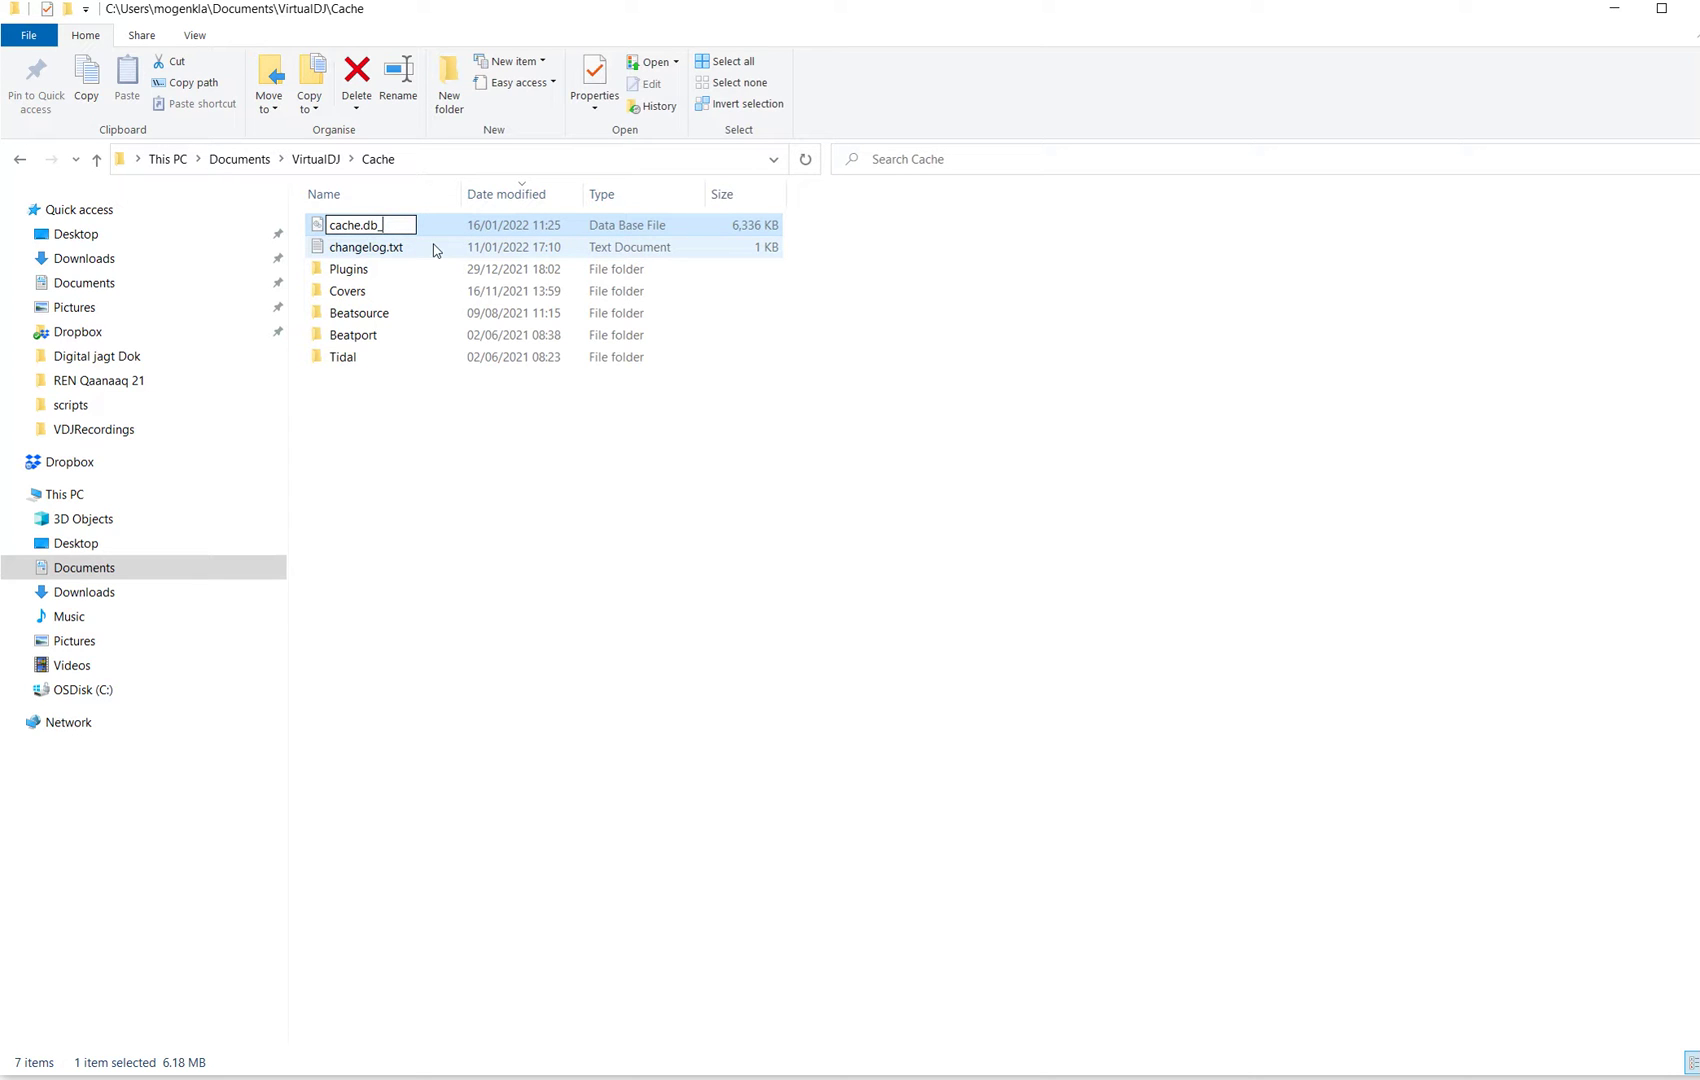
left_click(604, 452)
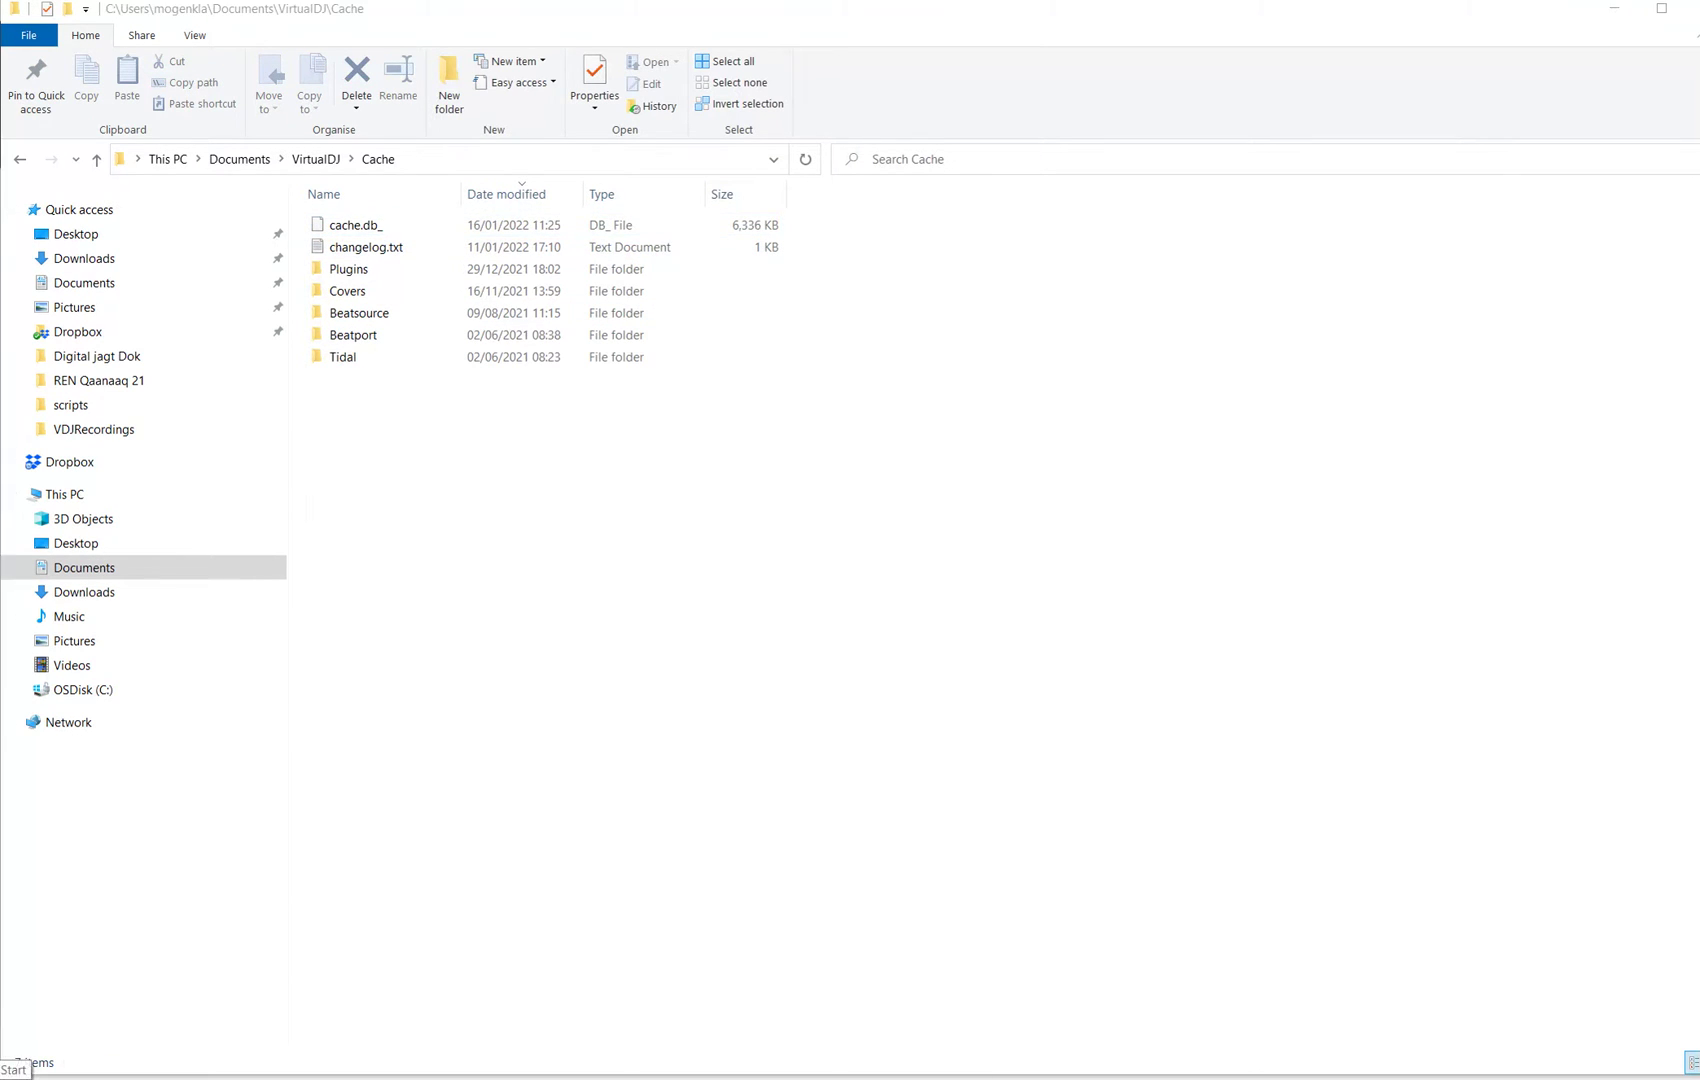
Relaunch VirtualDJ from Windows search using 'vi'.
key("super")
type("vir")
key("Return")
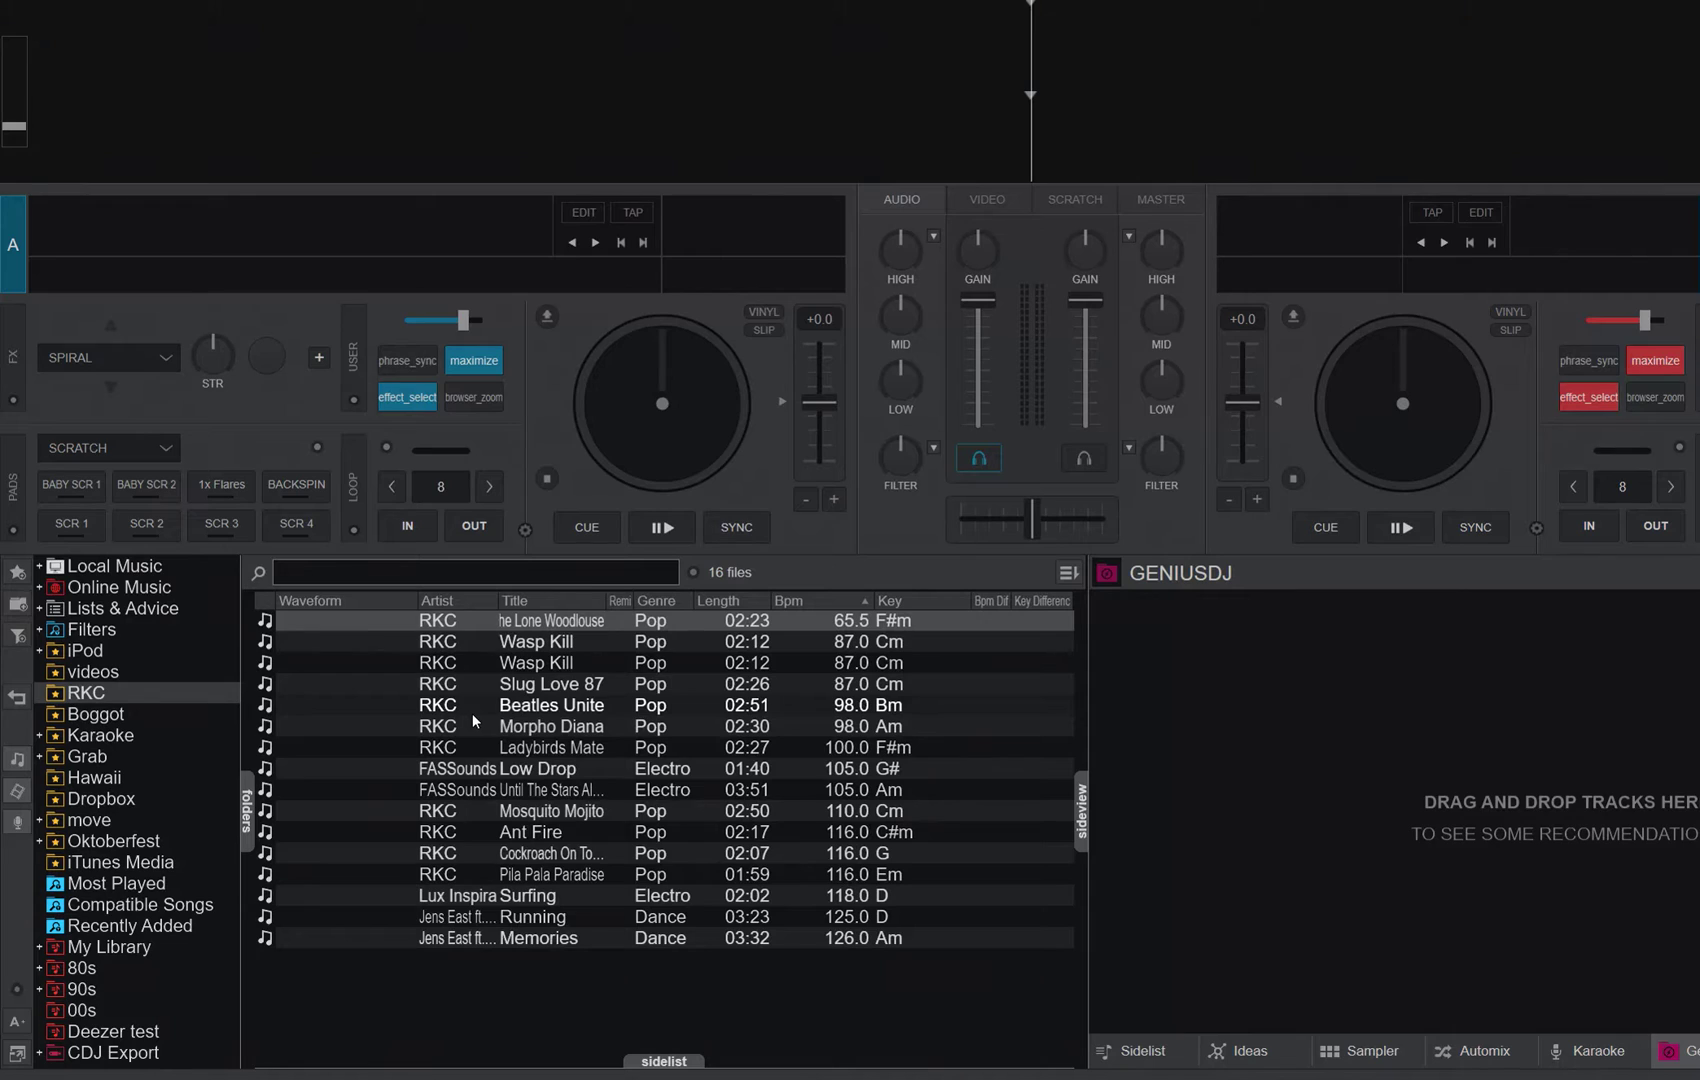
Switch to File Explorer and check the newly created cache.db beside cache.db_.
key("alt+Tab")
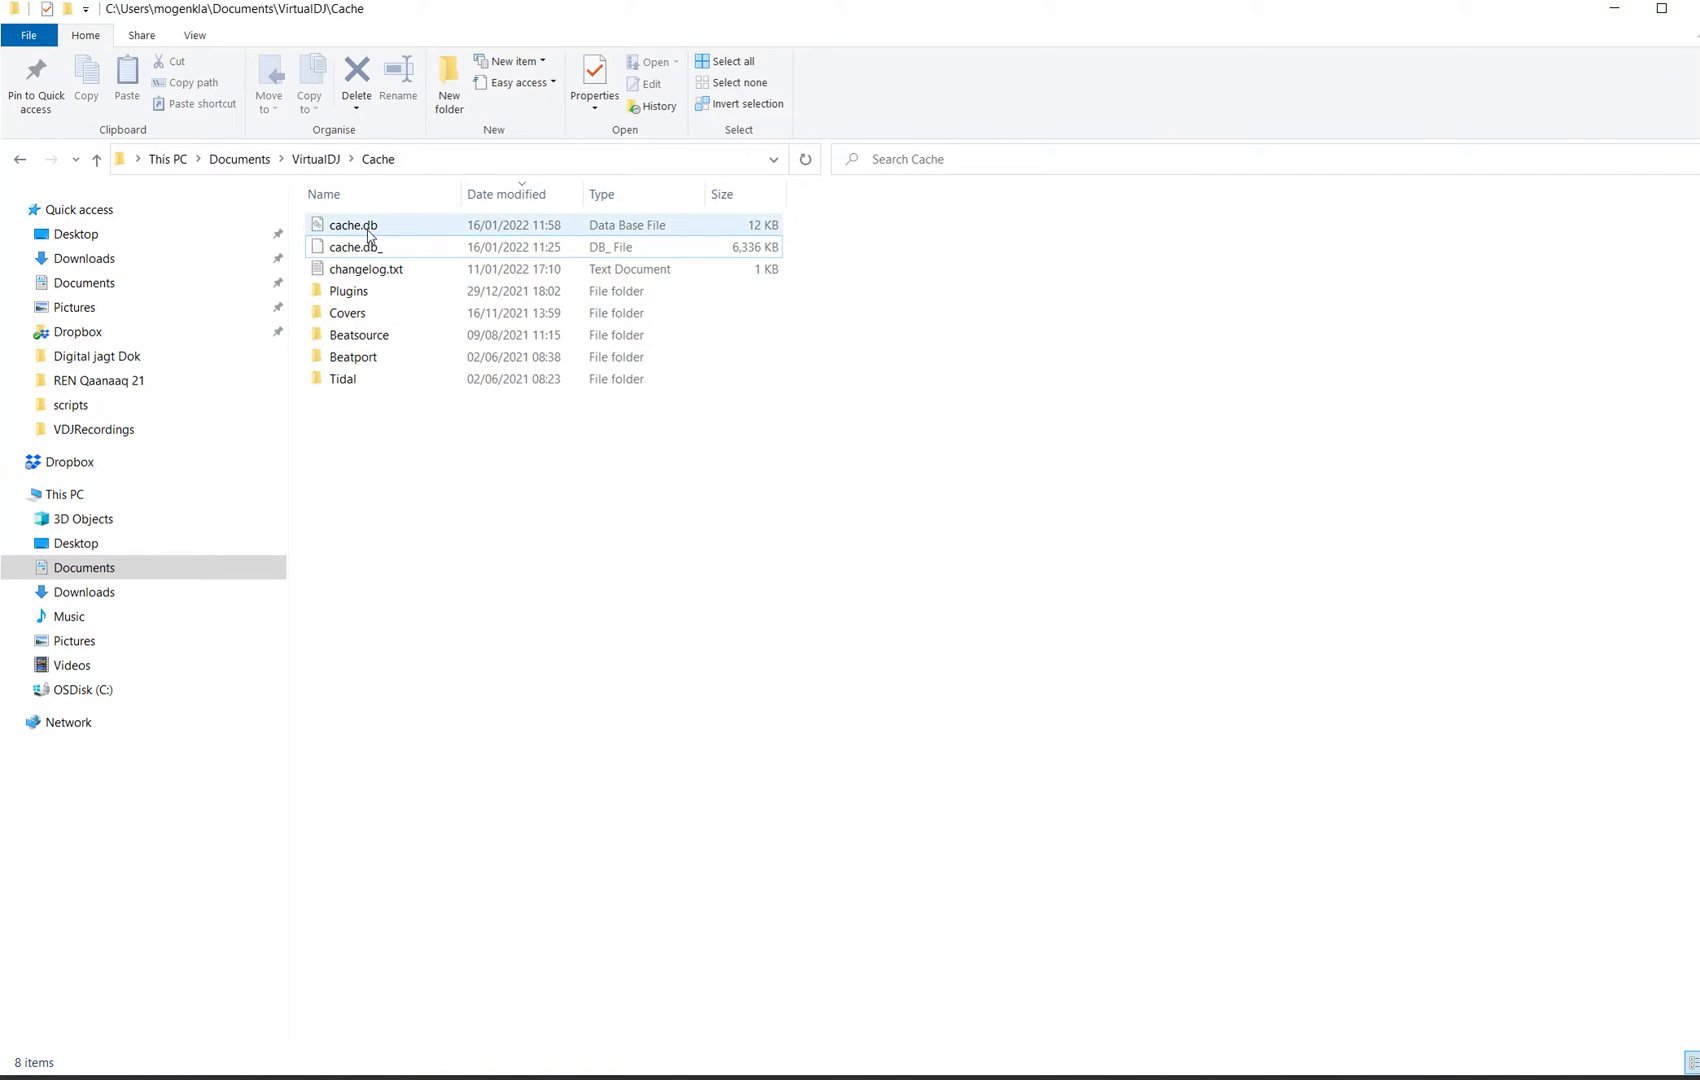
left_click(394, 250)
left_click(359, 228)
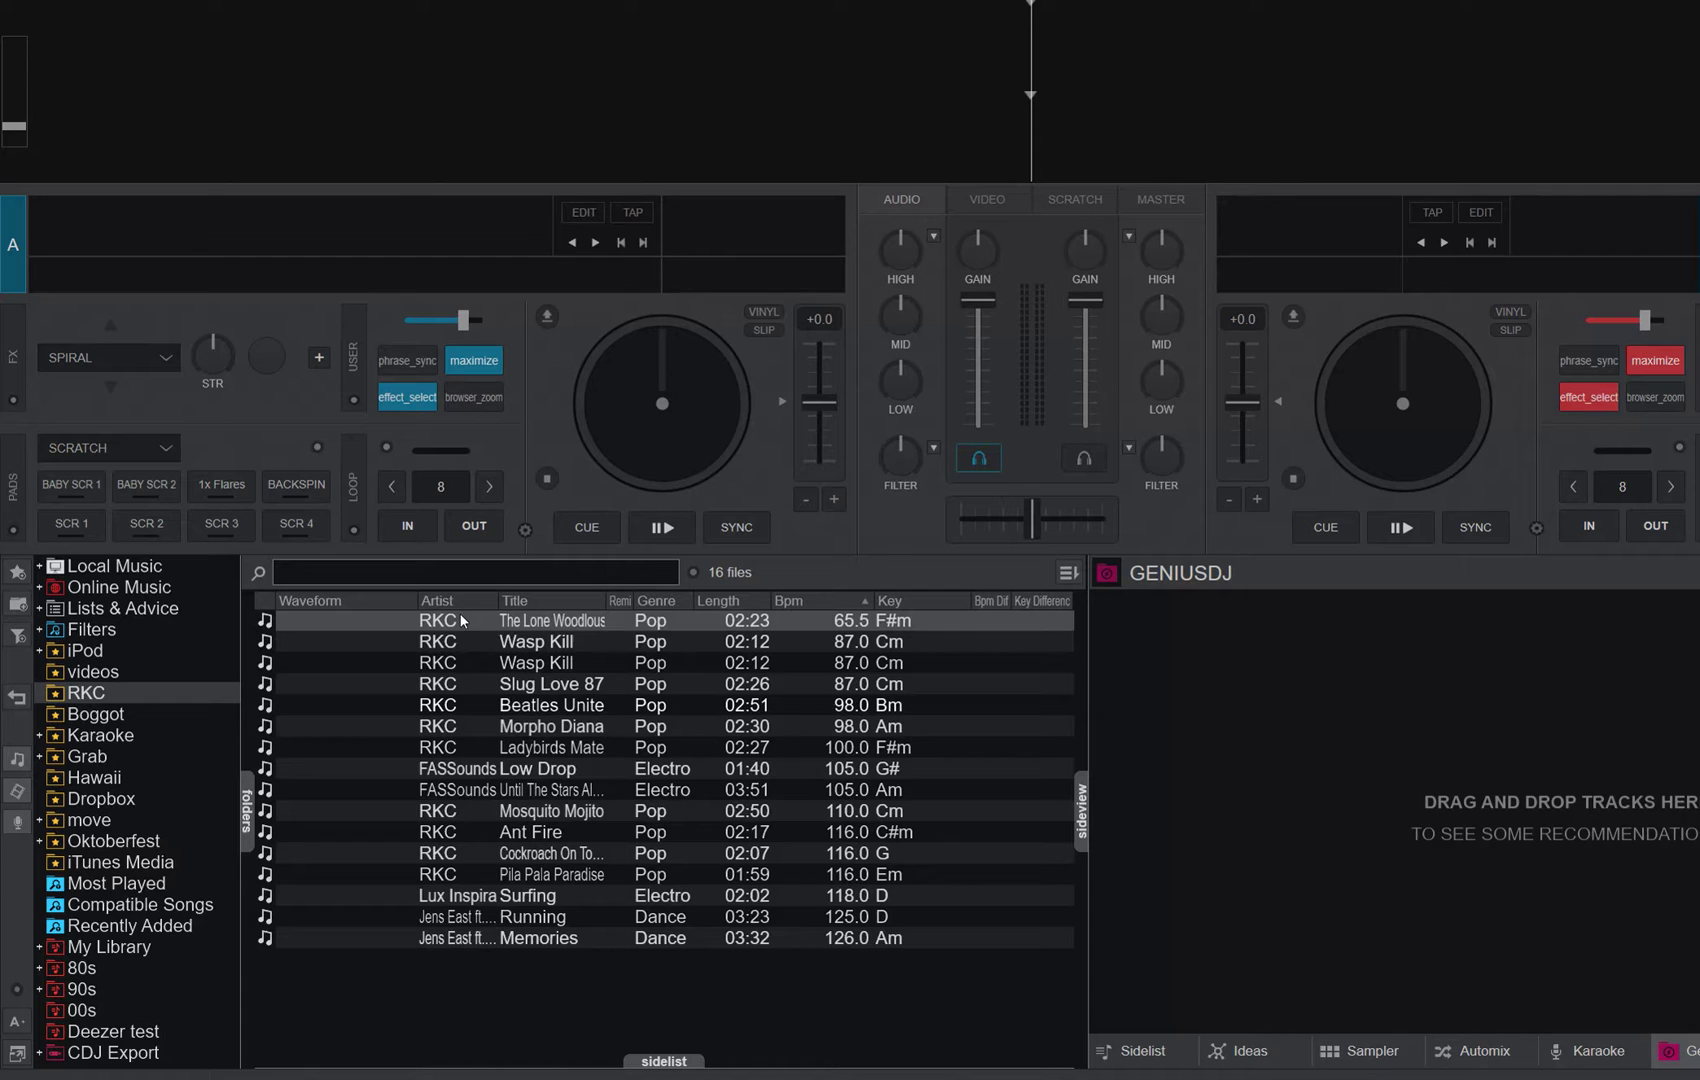
Load The Lone Woodlouse onto deck A and run Analyze for BPM etc. on Wasp Kill.
left_click_drag(470, 621, 425, 426)
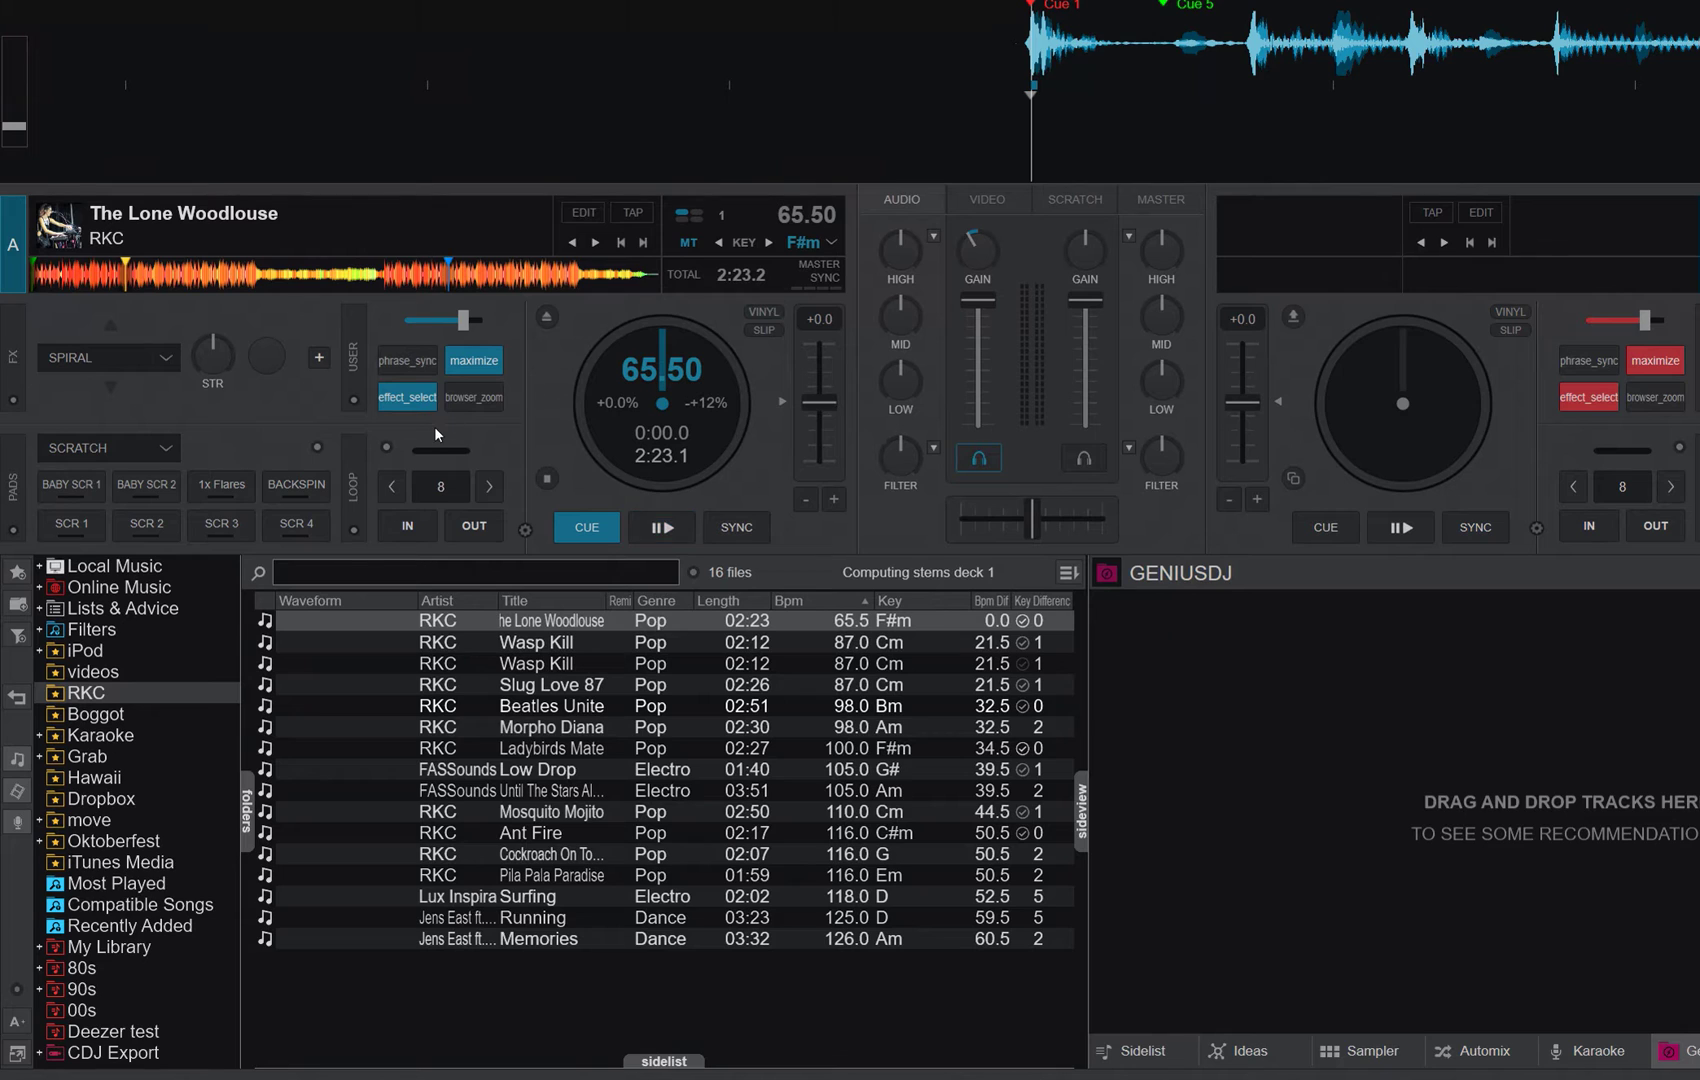
left_click(443, 646)
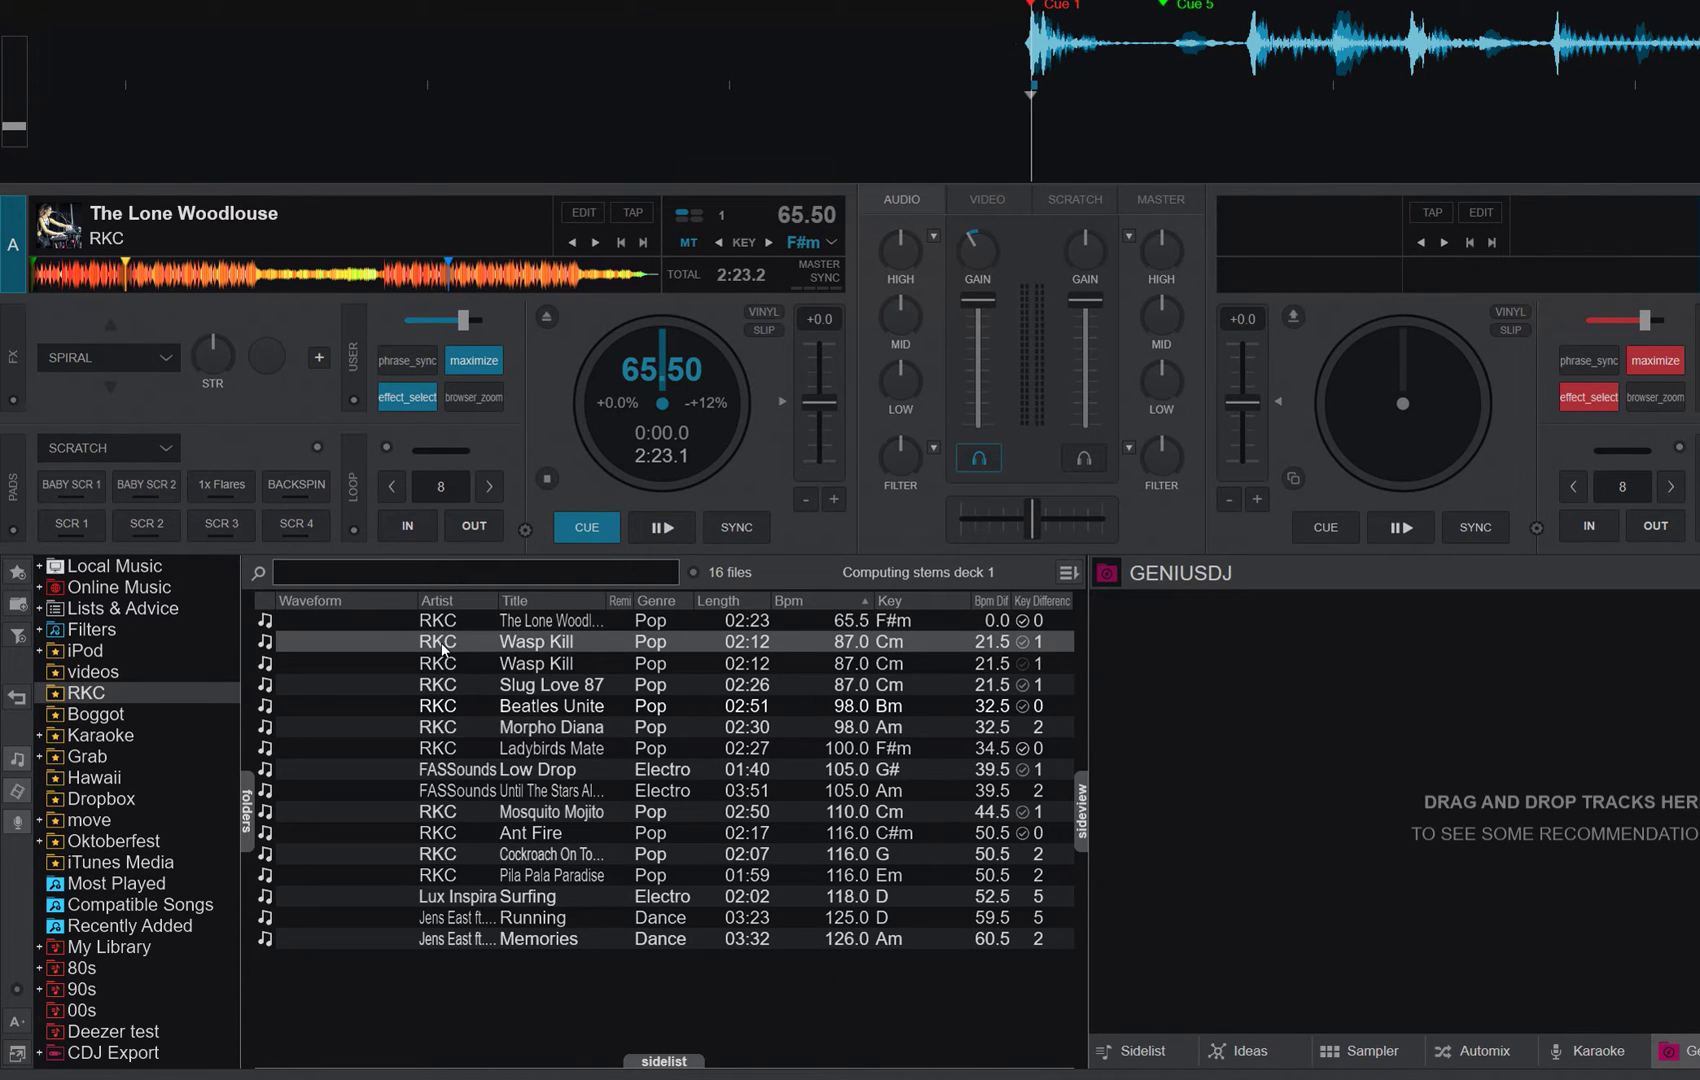
right_click(443, 648)
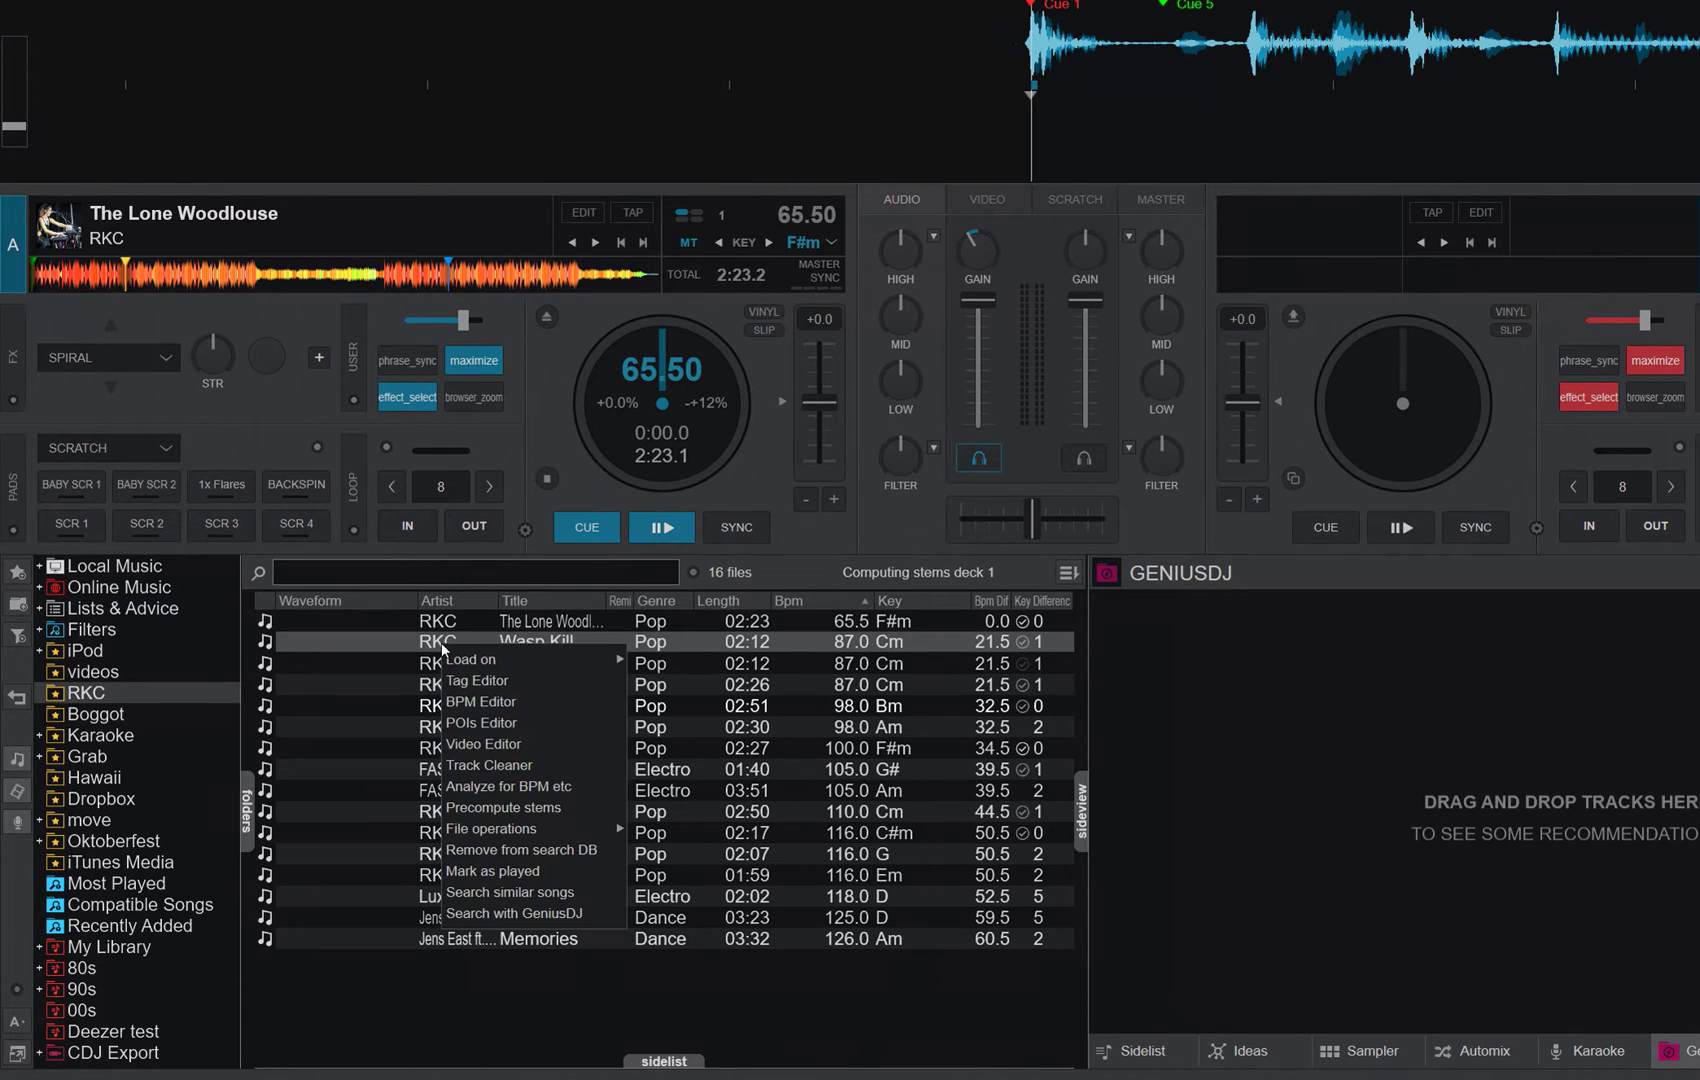
left_click(519, 787)
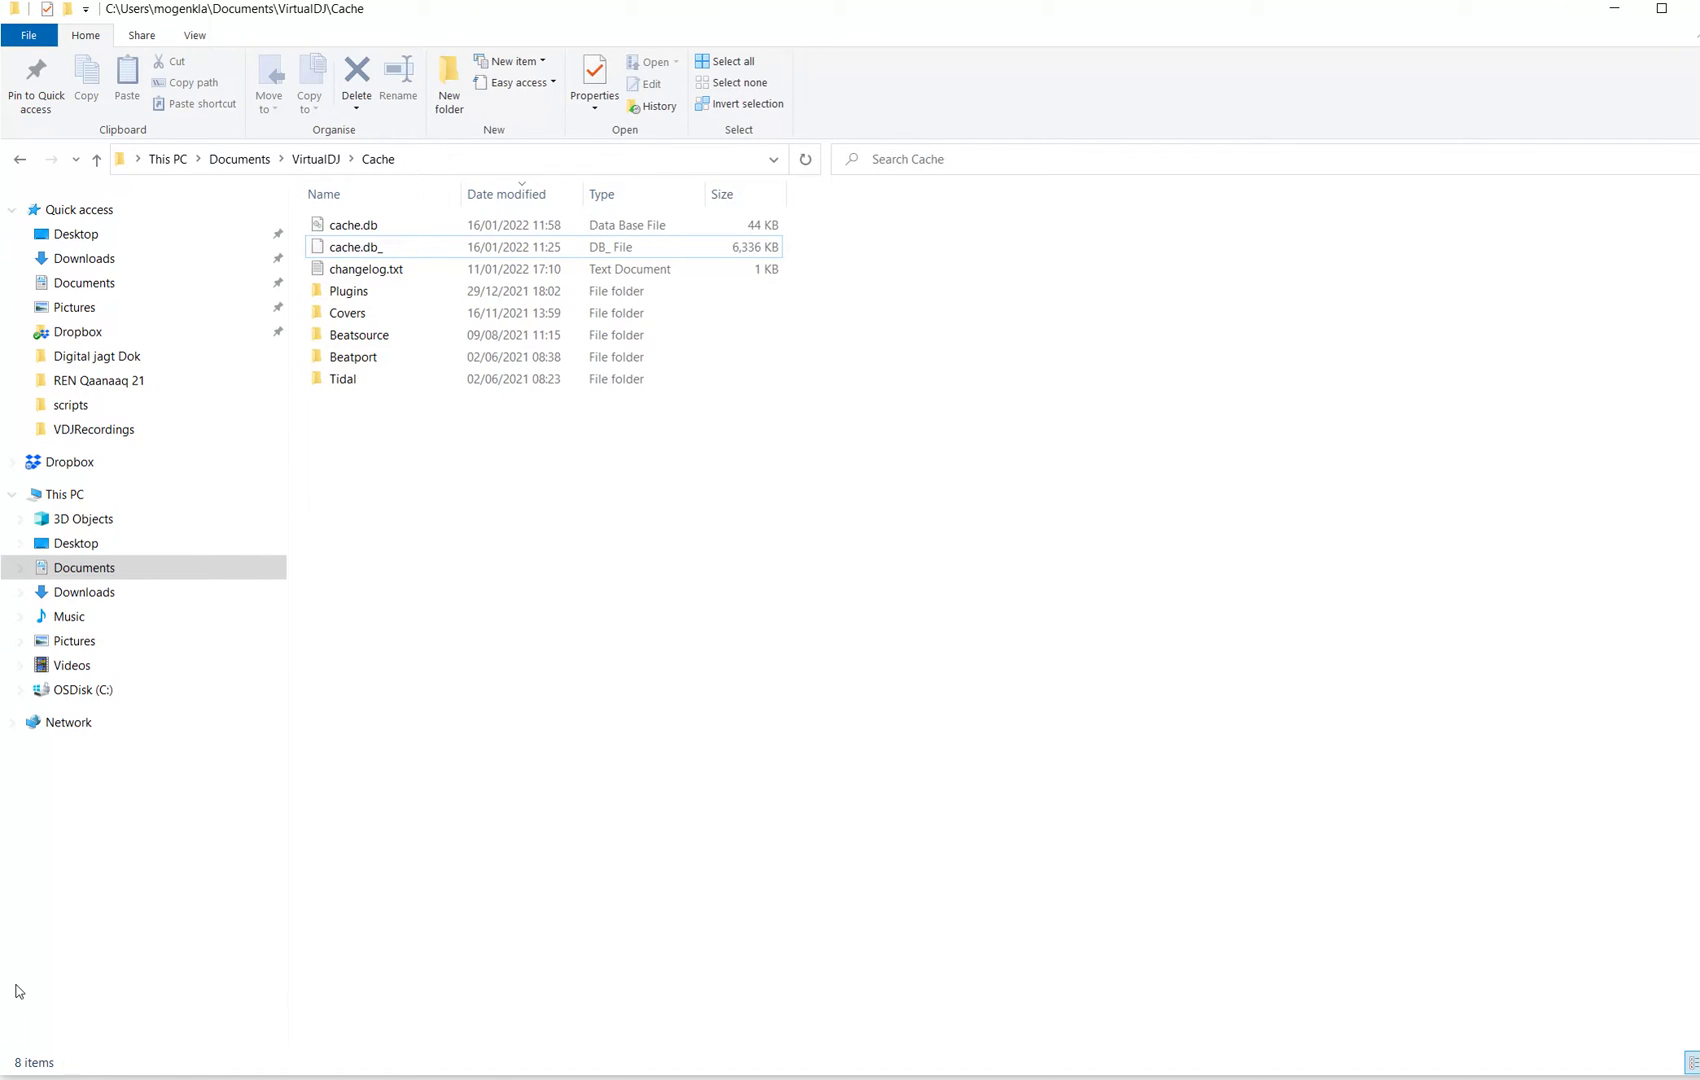
Launch VirtualDJ 2021 from Start search using 'vir'.
key("super")
type("vir")
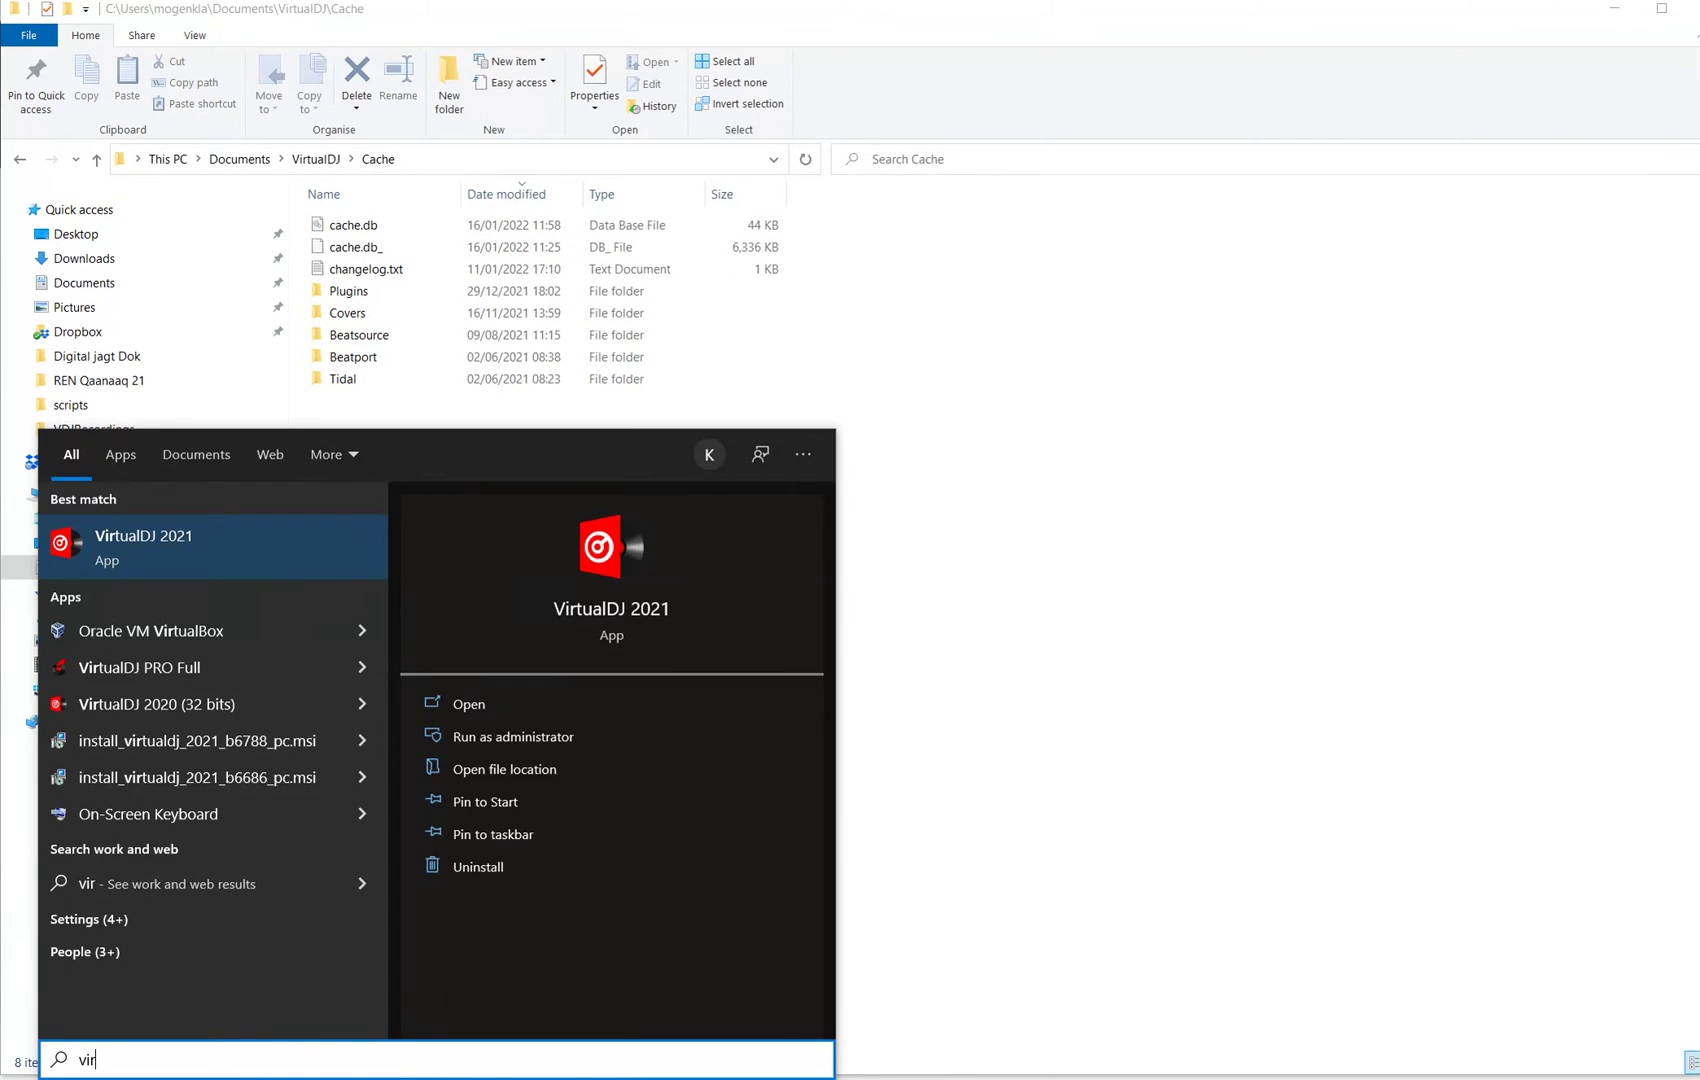
key("Return")
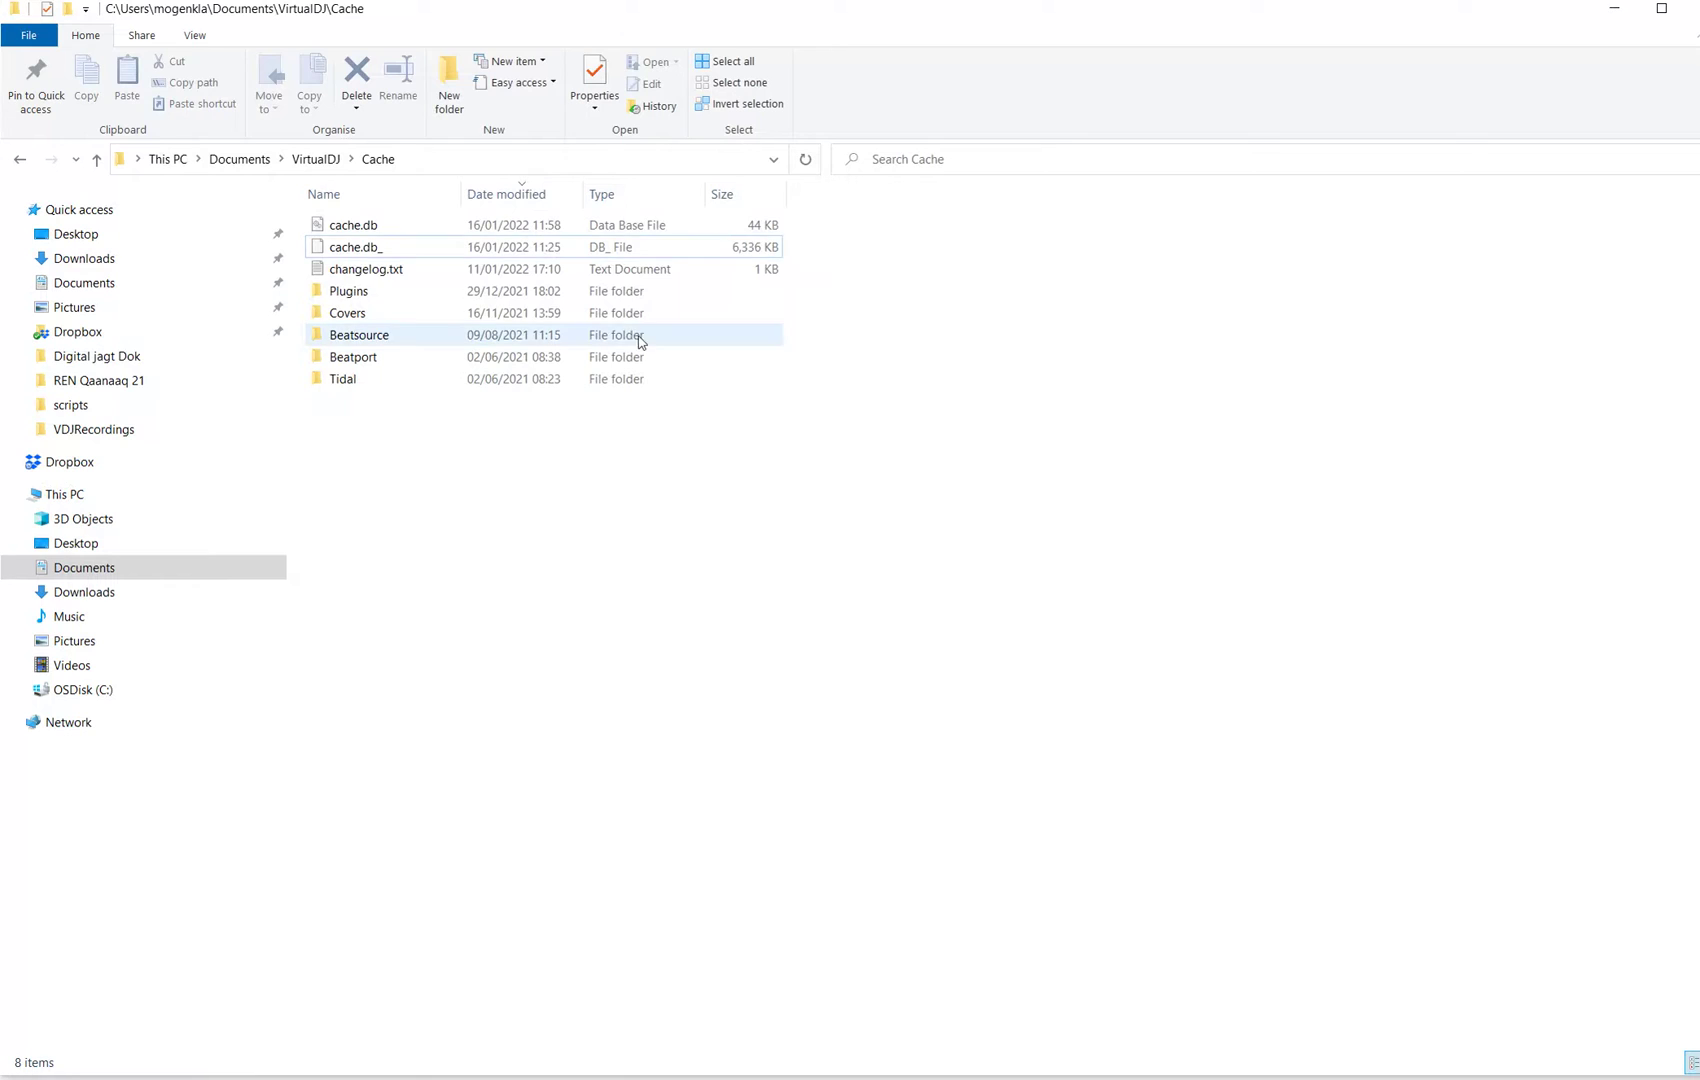
Delete the 44 KB cache.db and rename cache.db_ back to cache.db, accepting the extension warning.
left_click(469, 249)
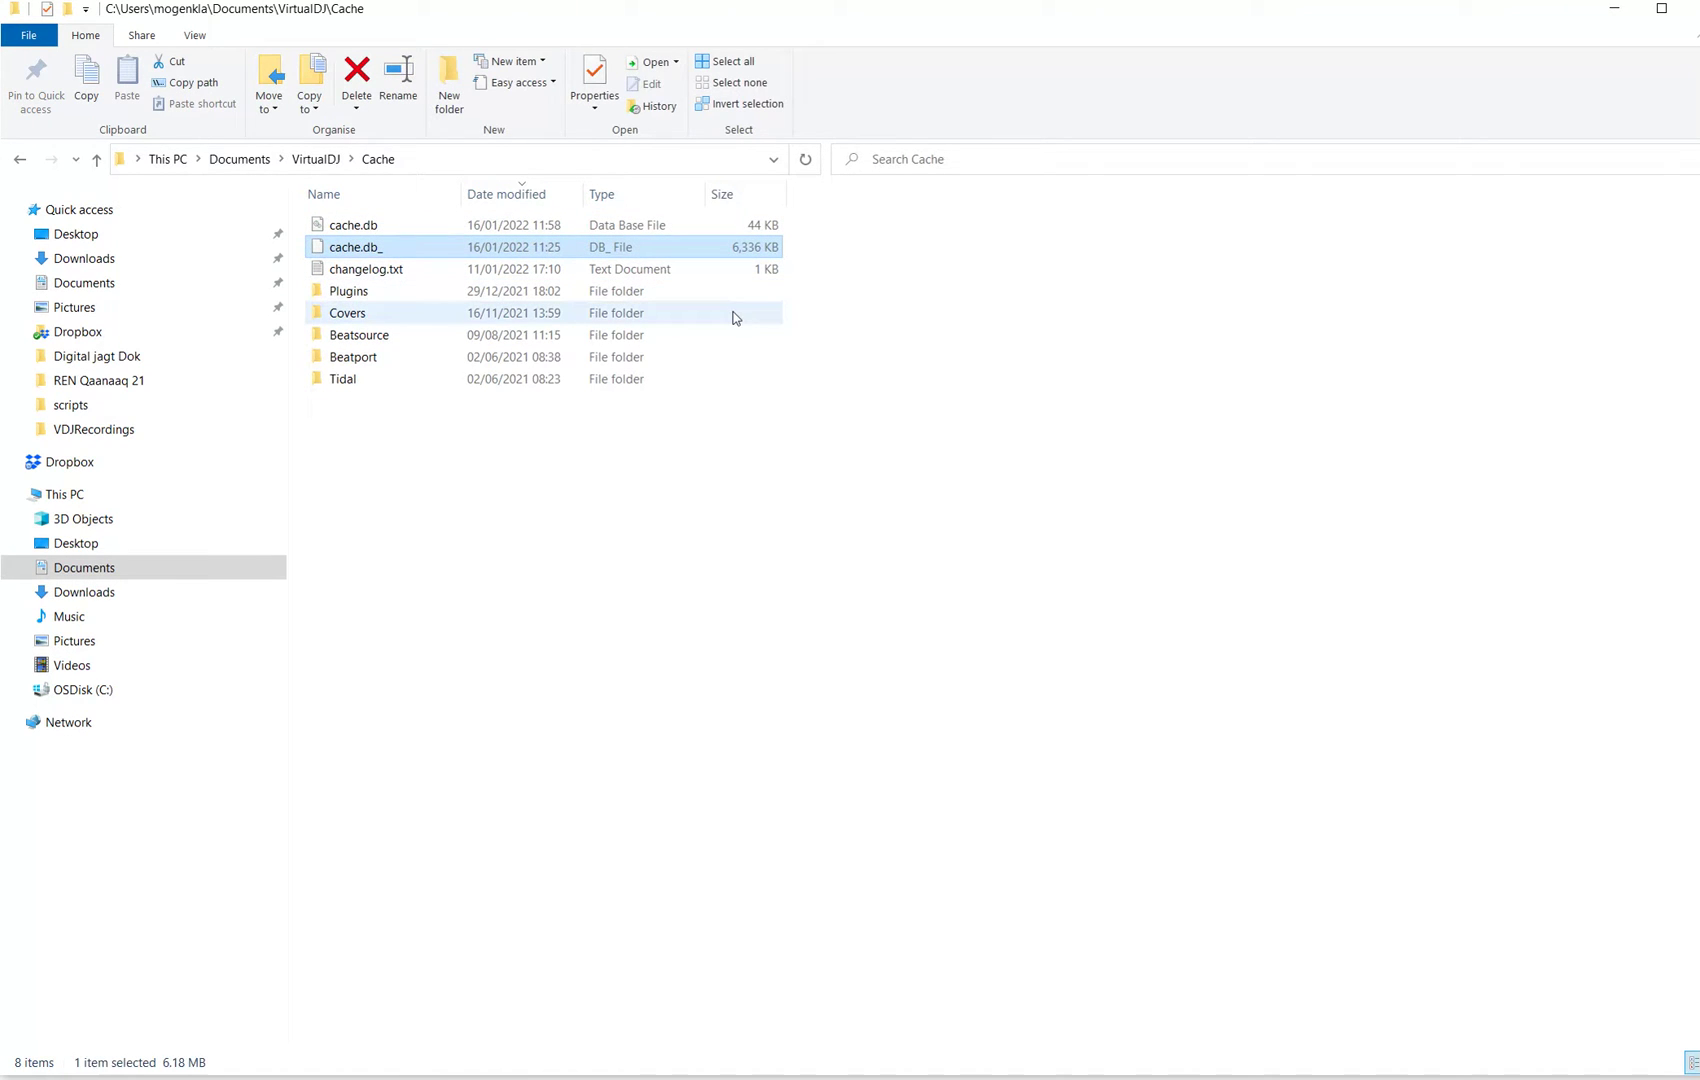
key("Delete")
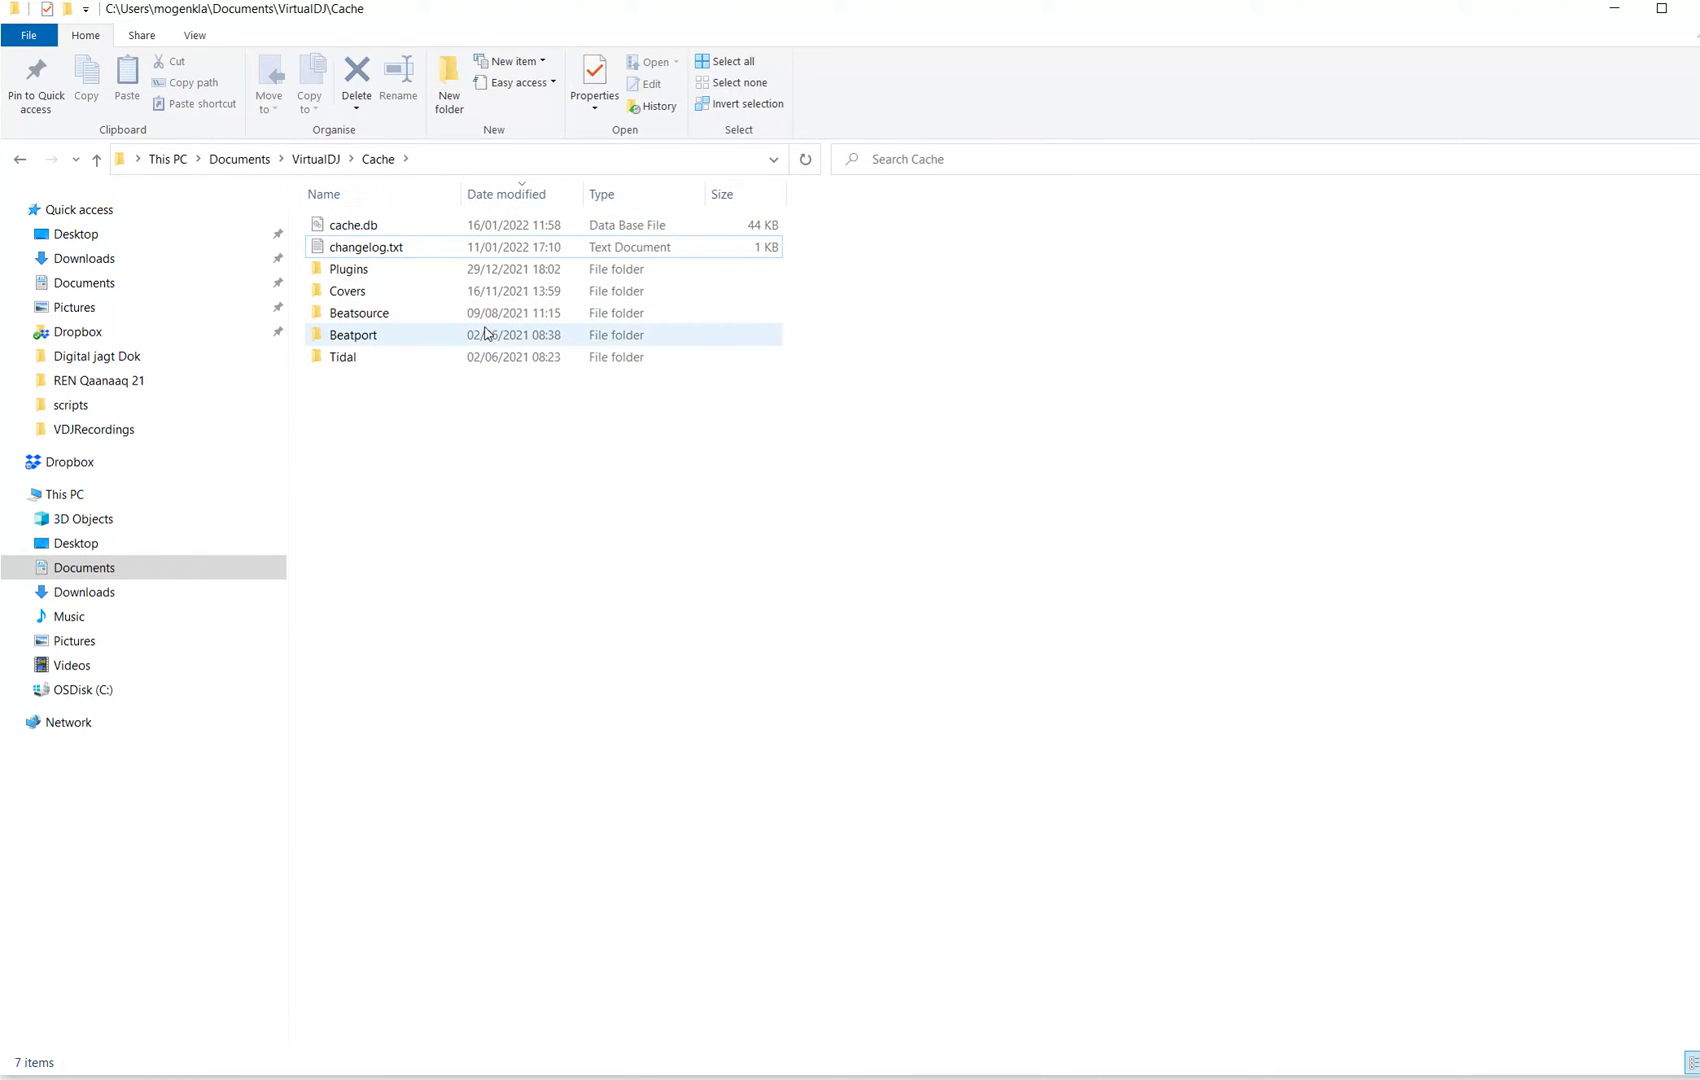
key("ctrl+z")
left_click(378, 229)
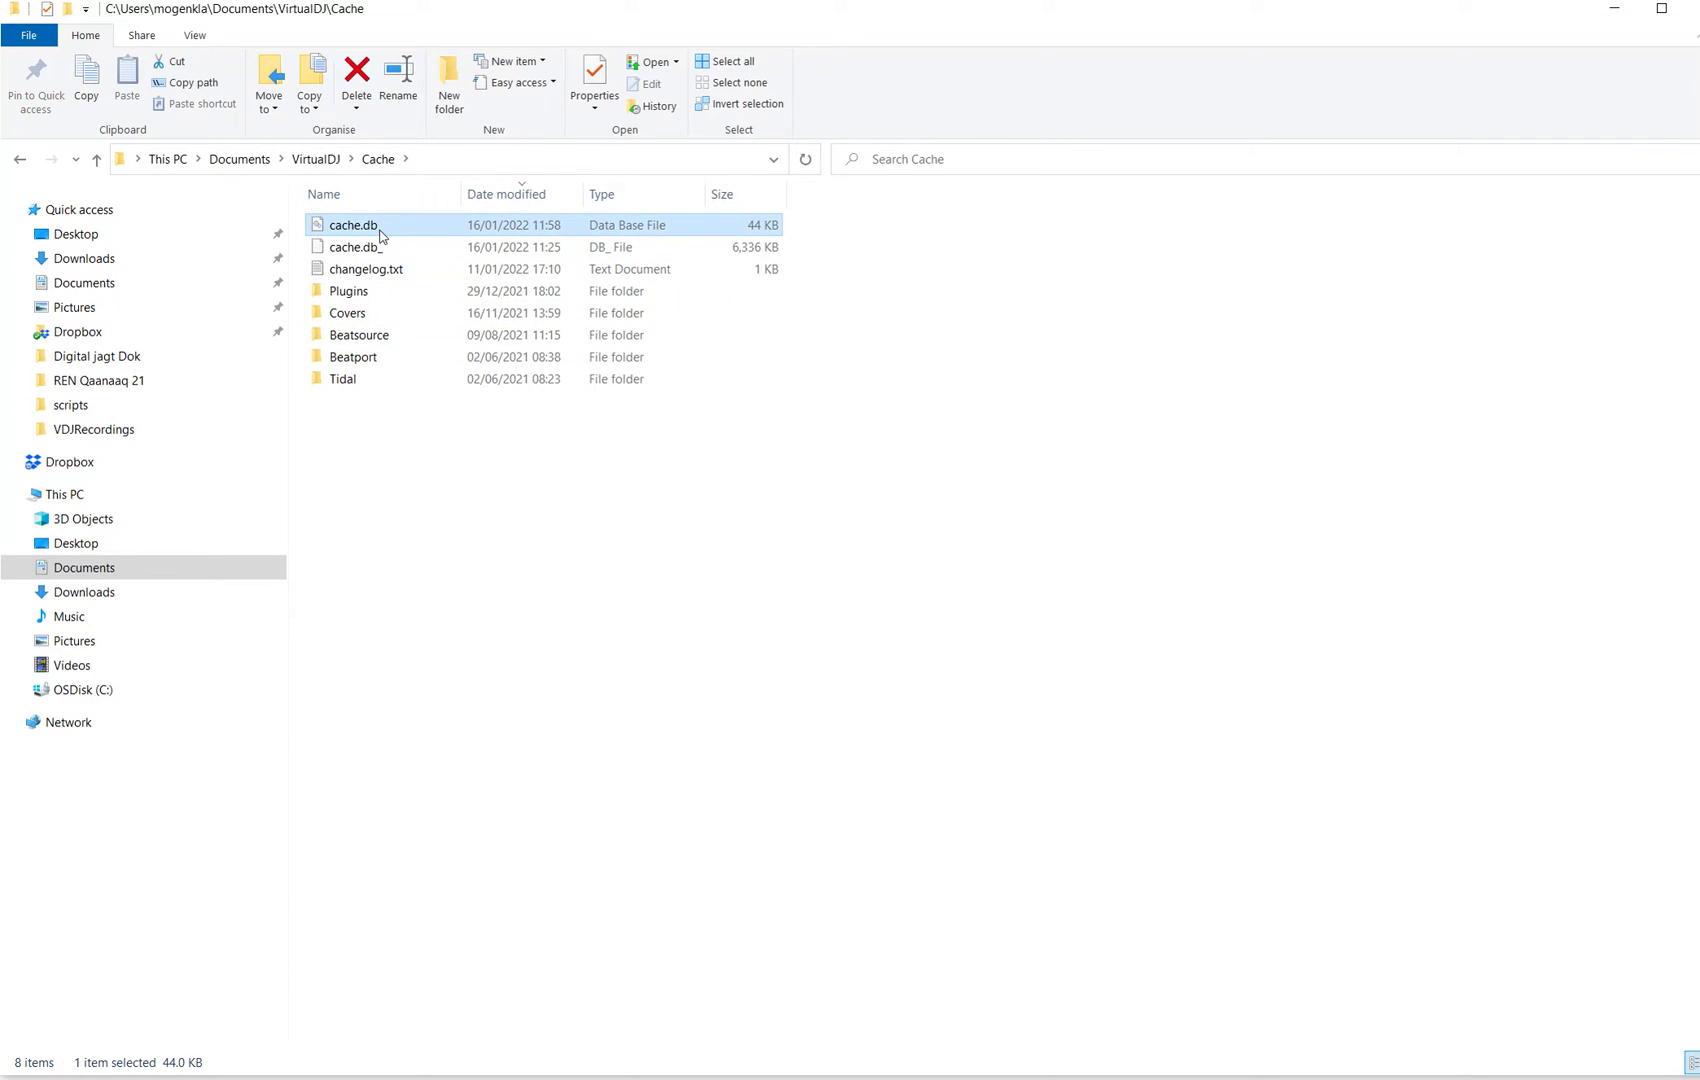
key("Delete")
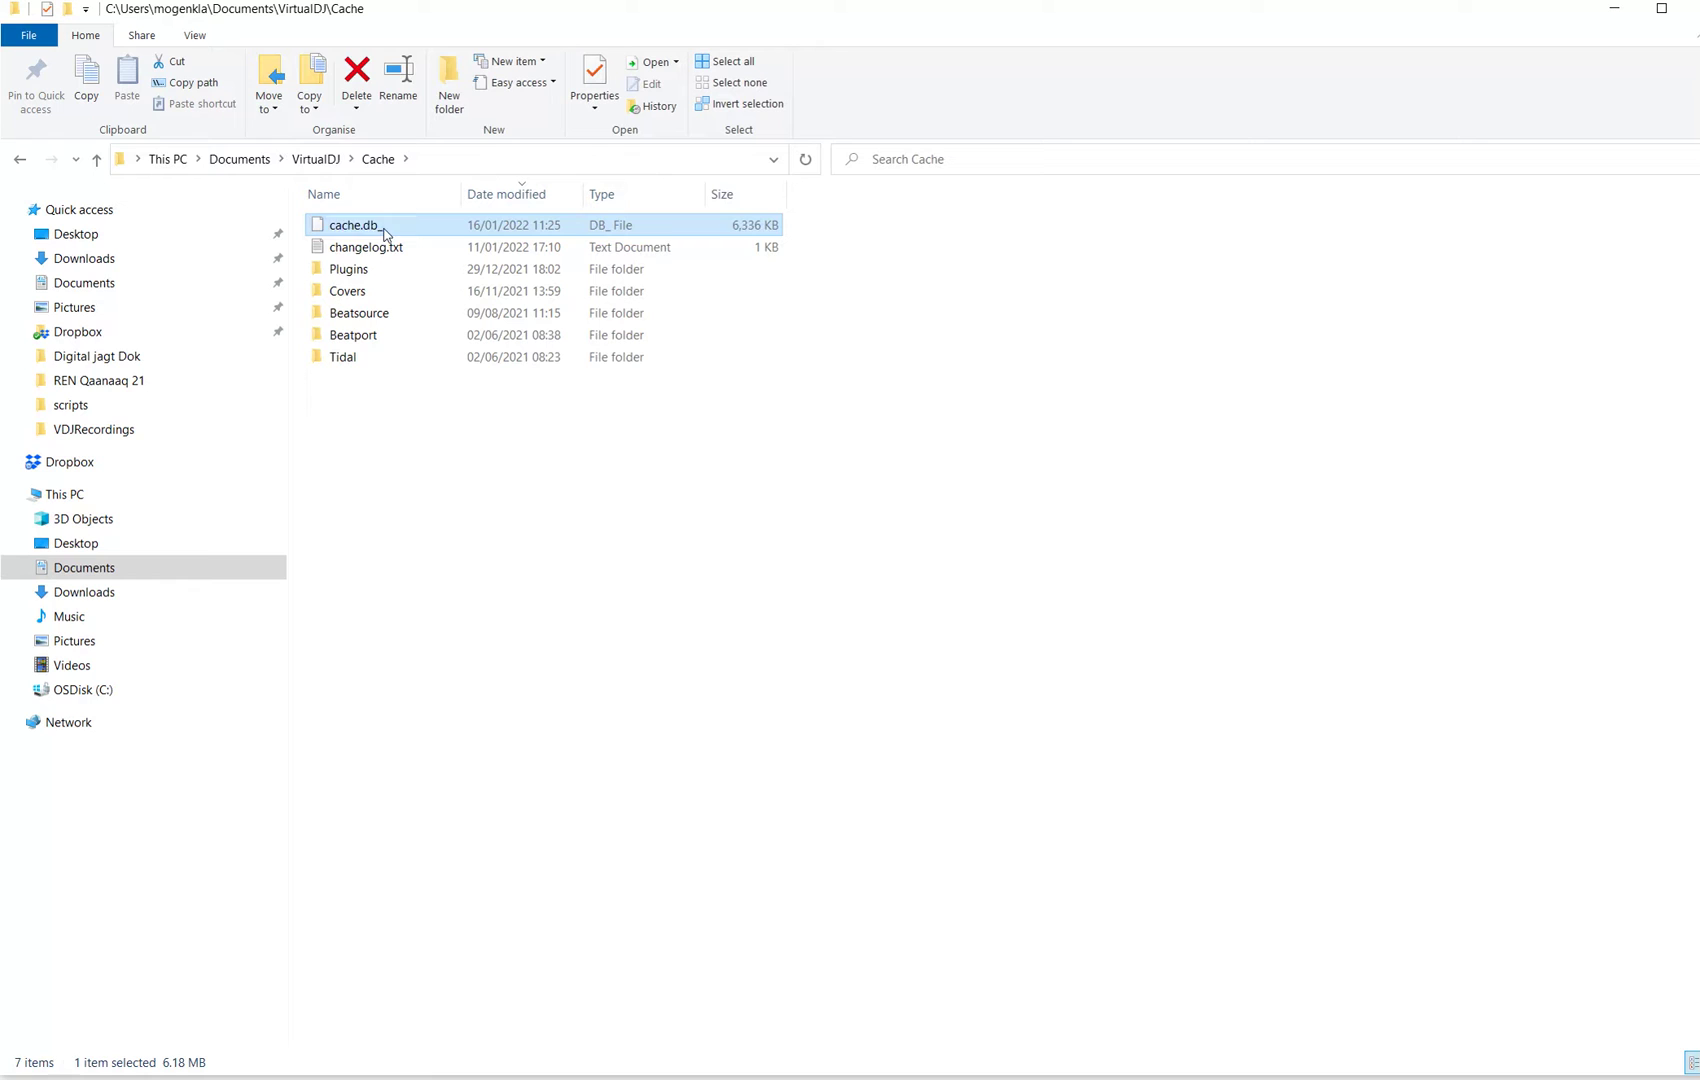
left_click(384, 230)
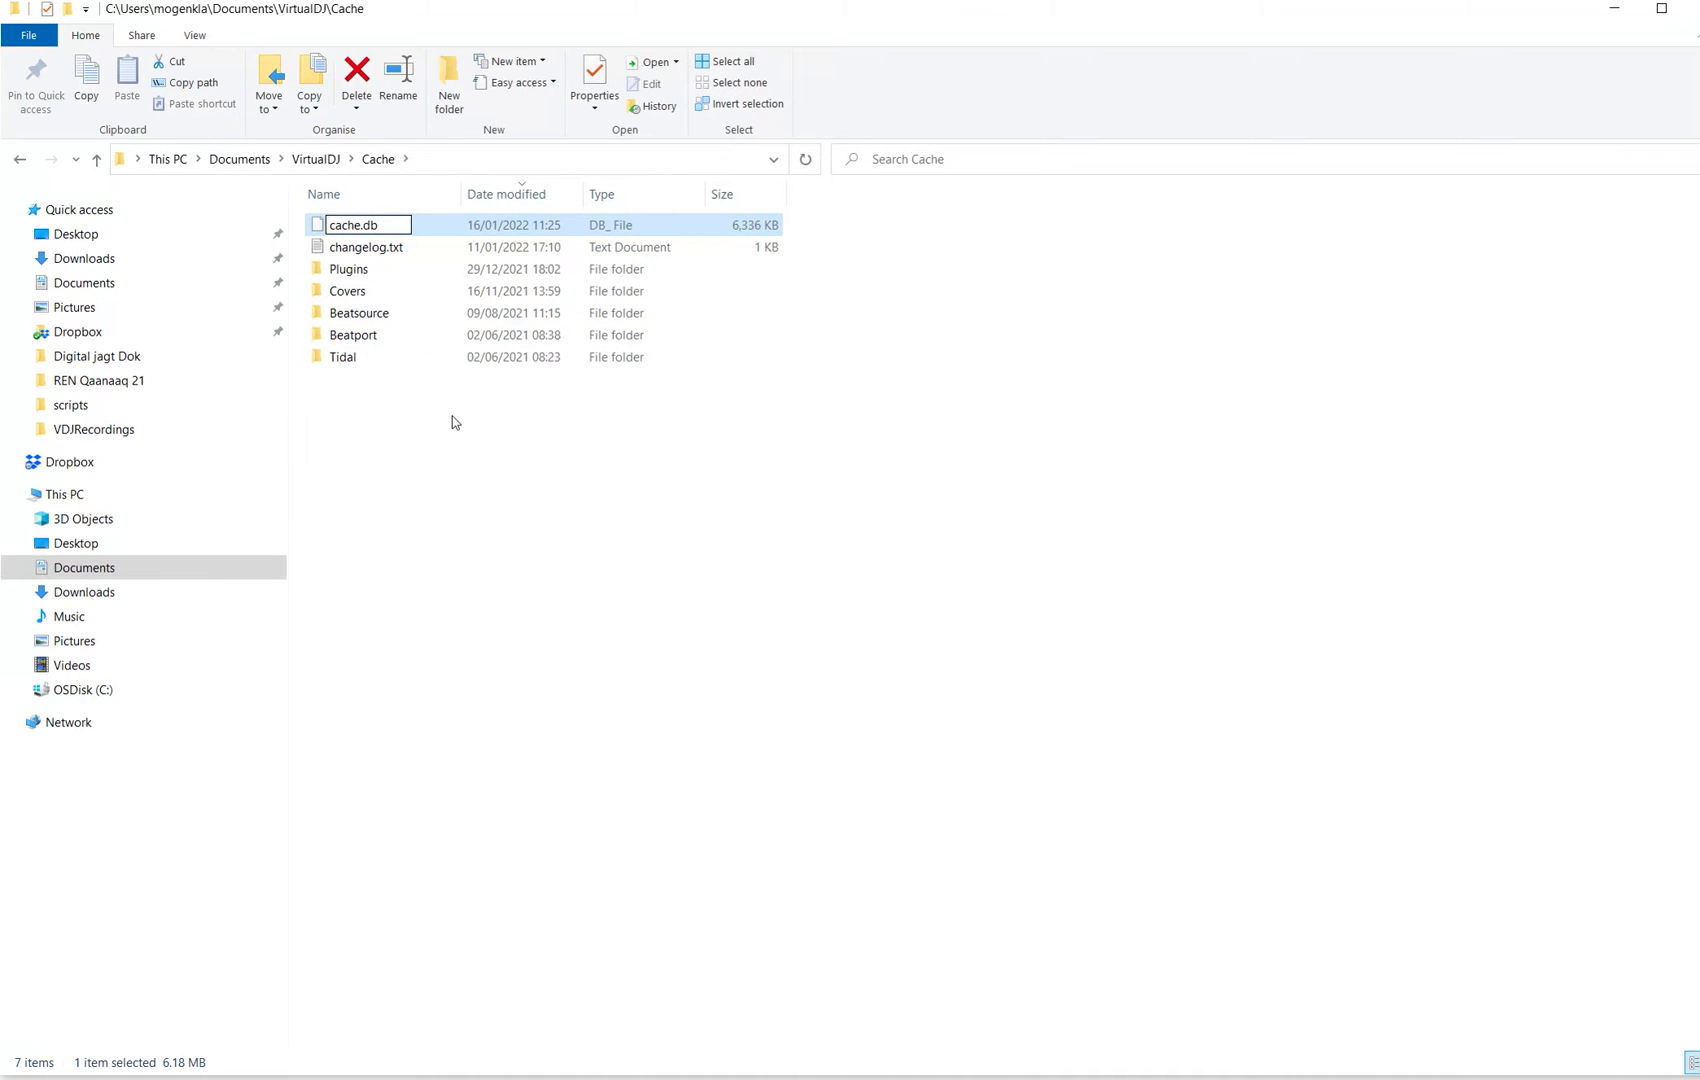
key("Return")
left_click(1119, 536)
Relaunch VirtualDJ 2021 from Start search using 'vi'.
key("super")
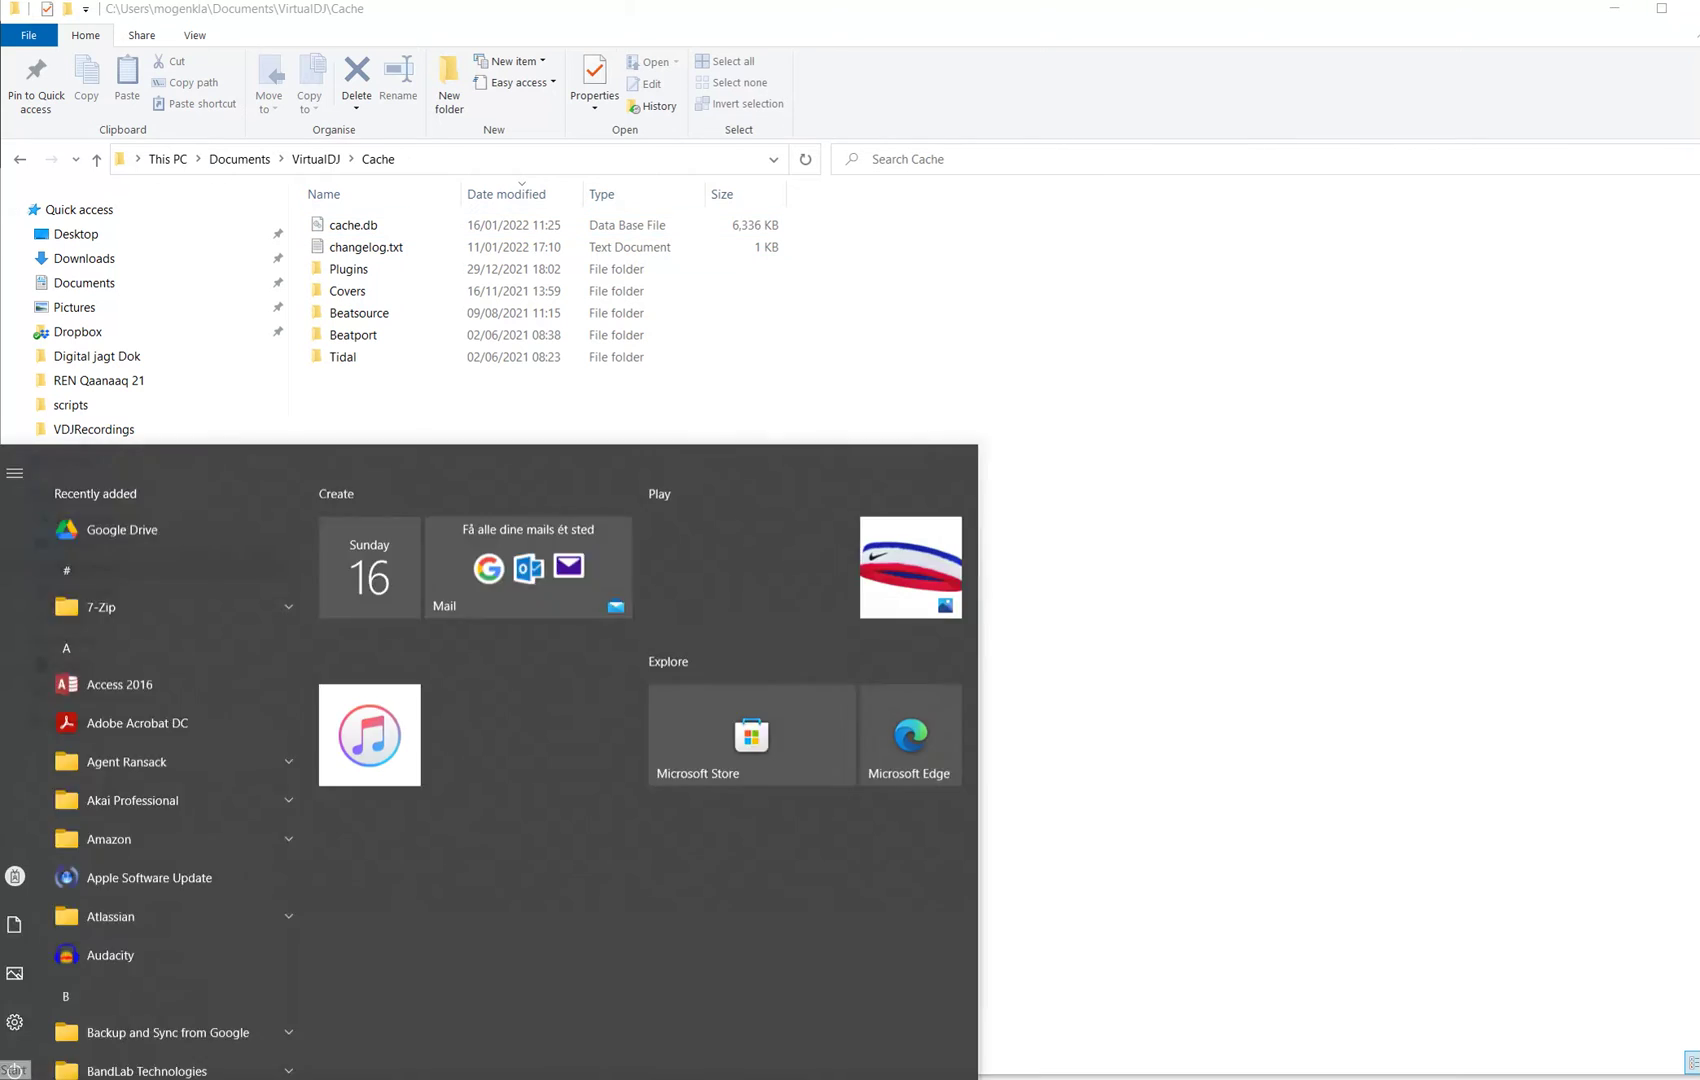
type("vi")
key("Return")
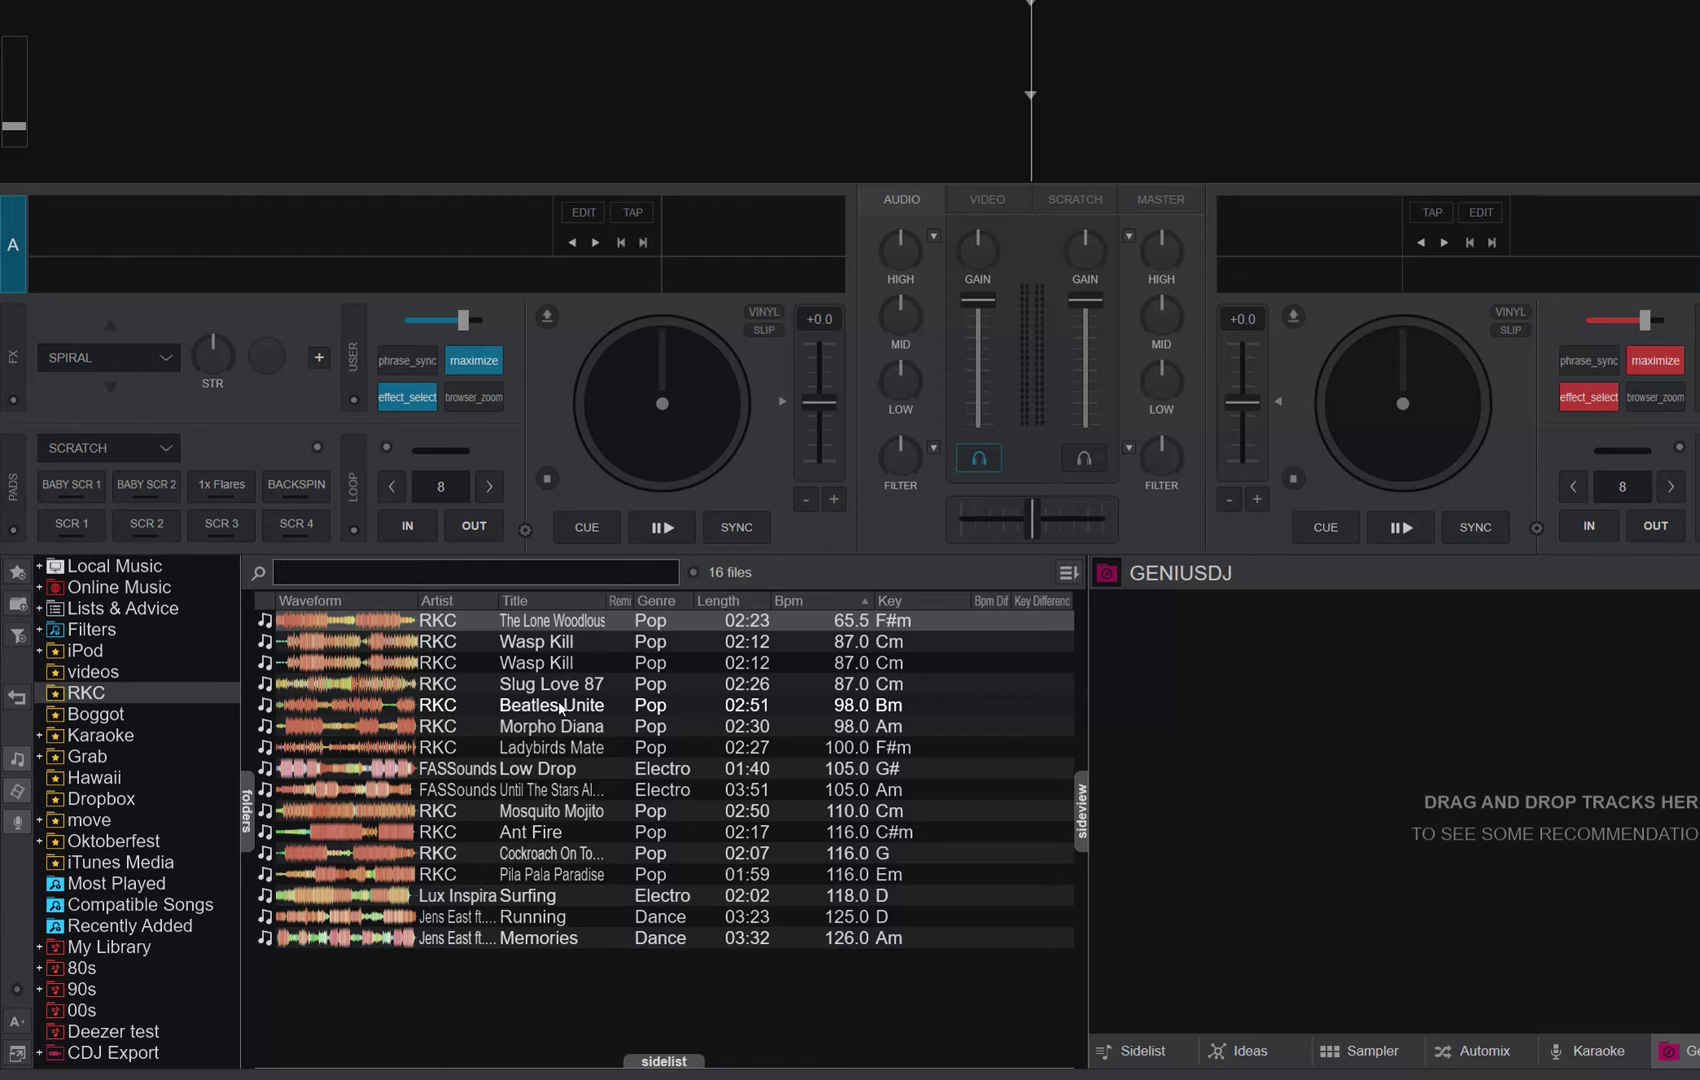
Drag The Lone Woodlouse from the RKC list onto deck A.
left_click_drag(560, 707, 418, 527)
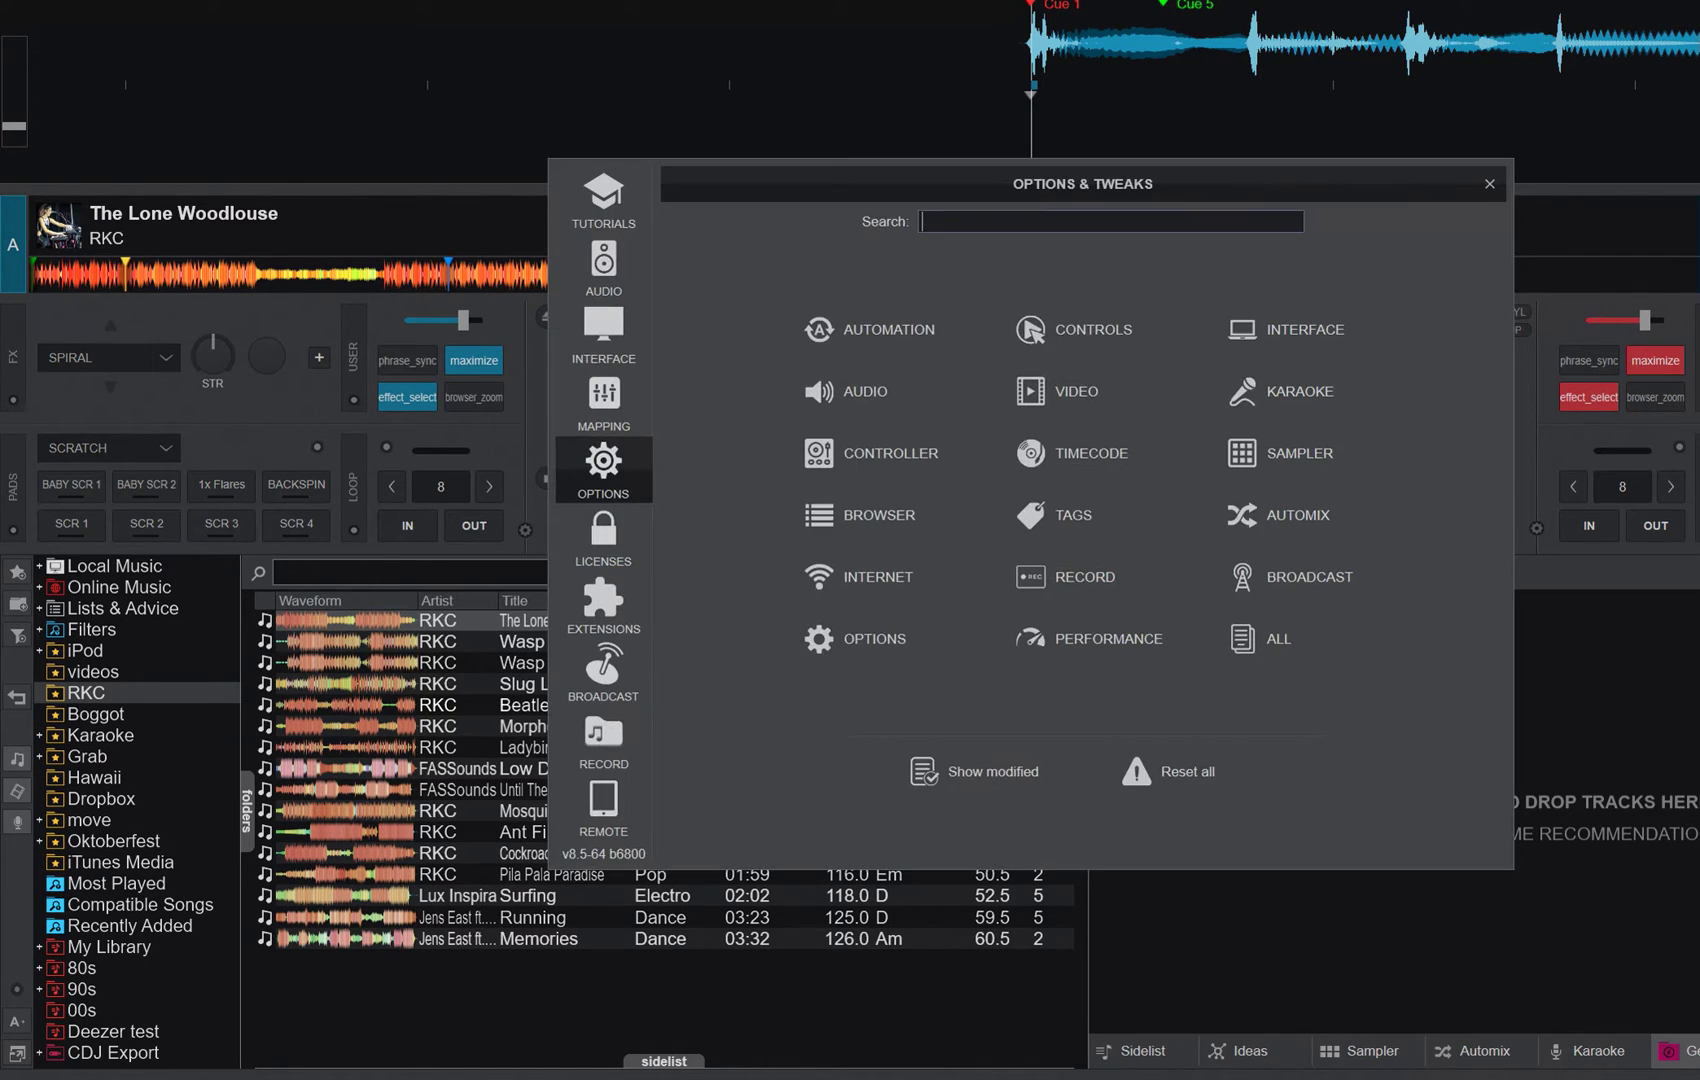
Filter the settings to 'wave' and switch skinOverviewType to shapes, then back to colors.
type("wave")
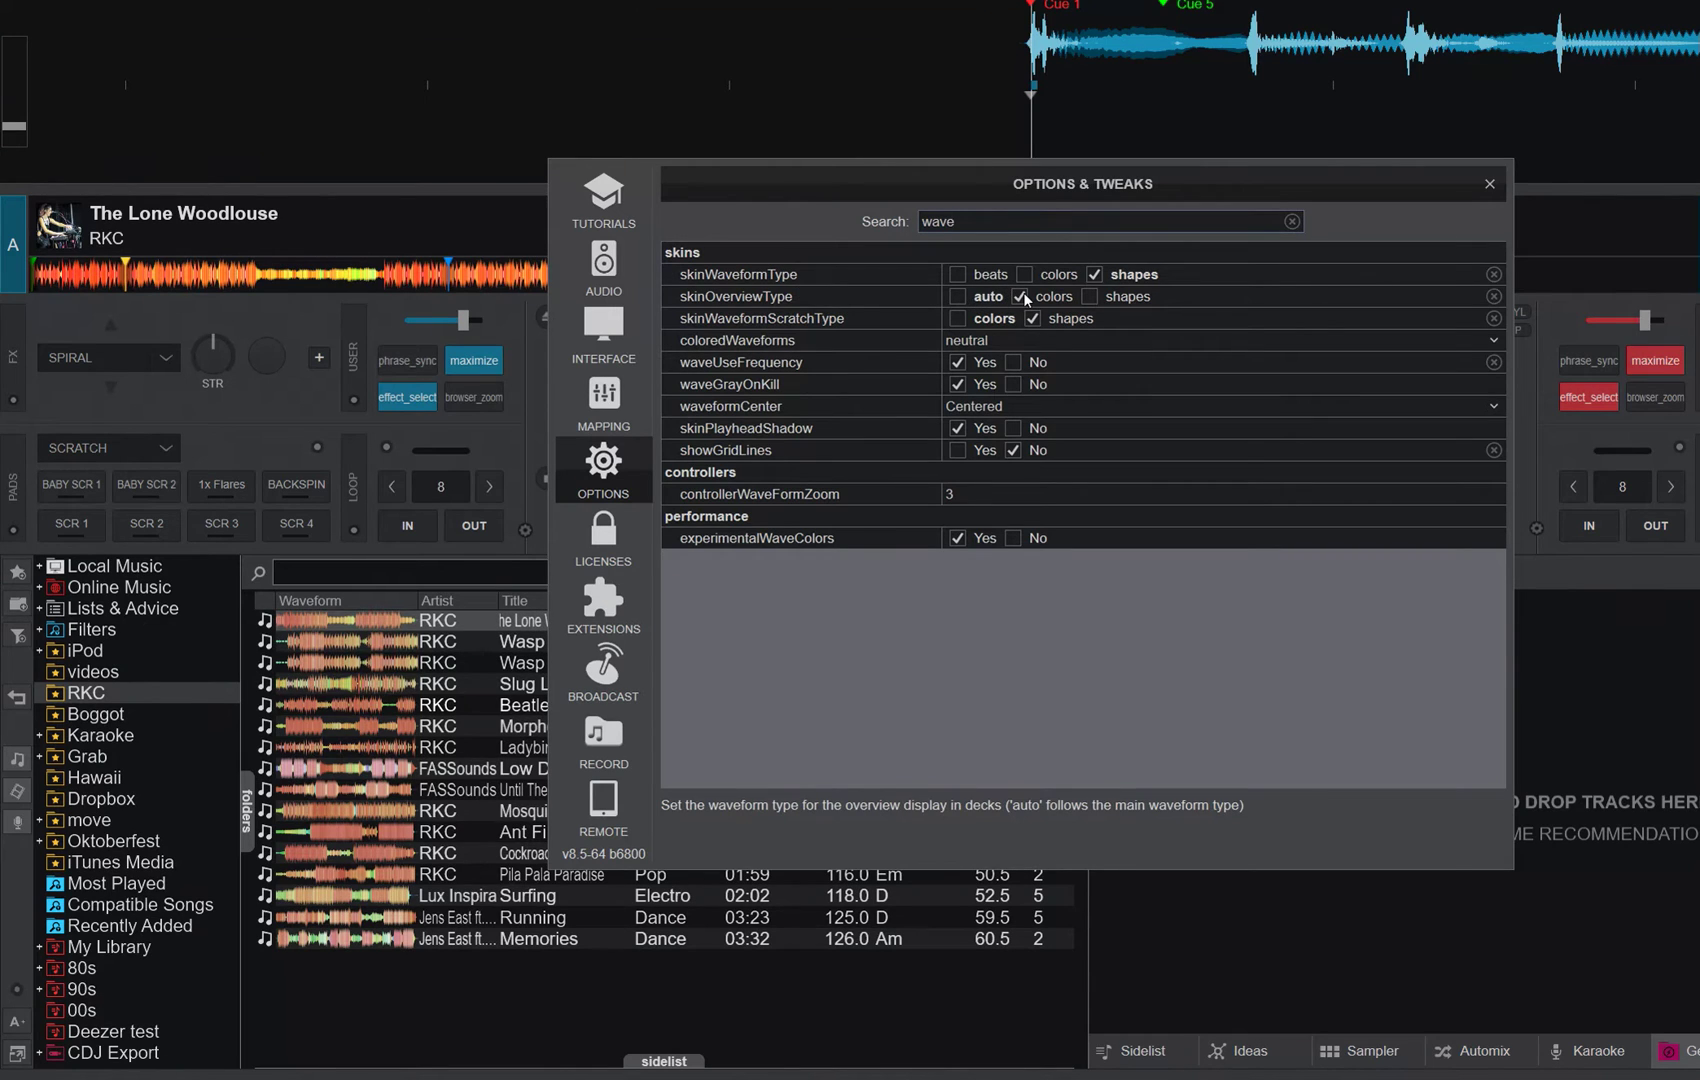
left_click(1092, 296)
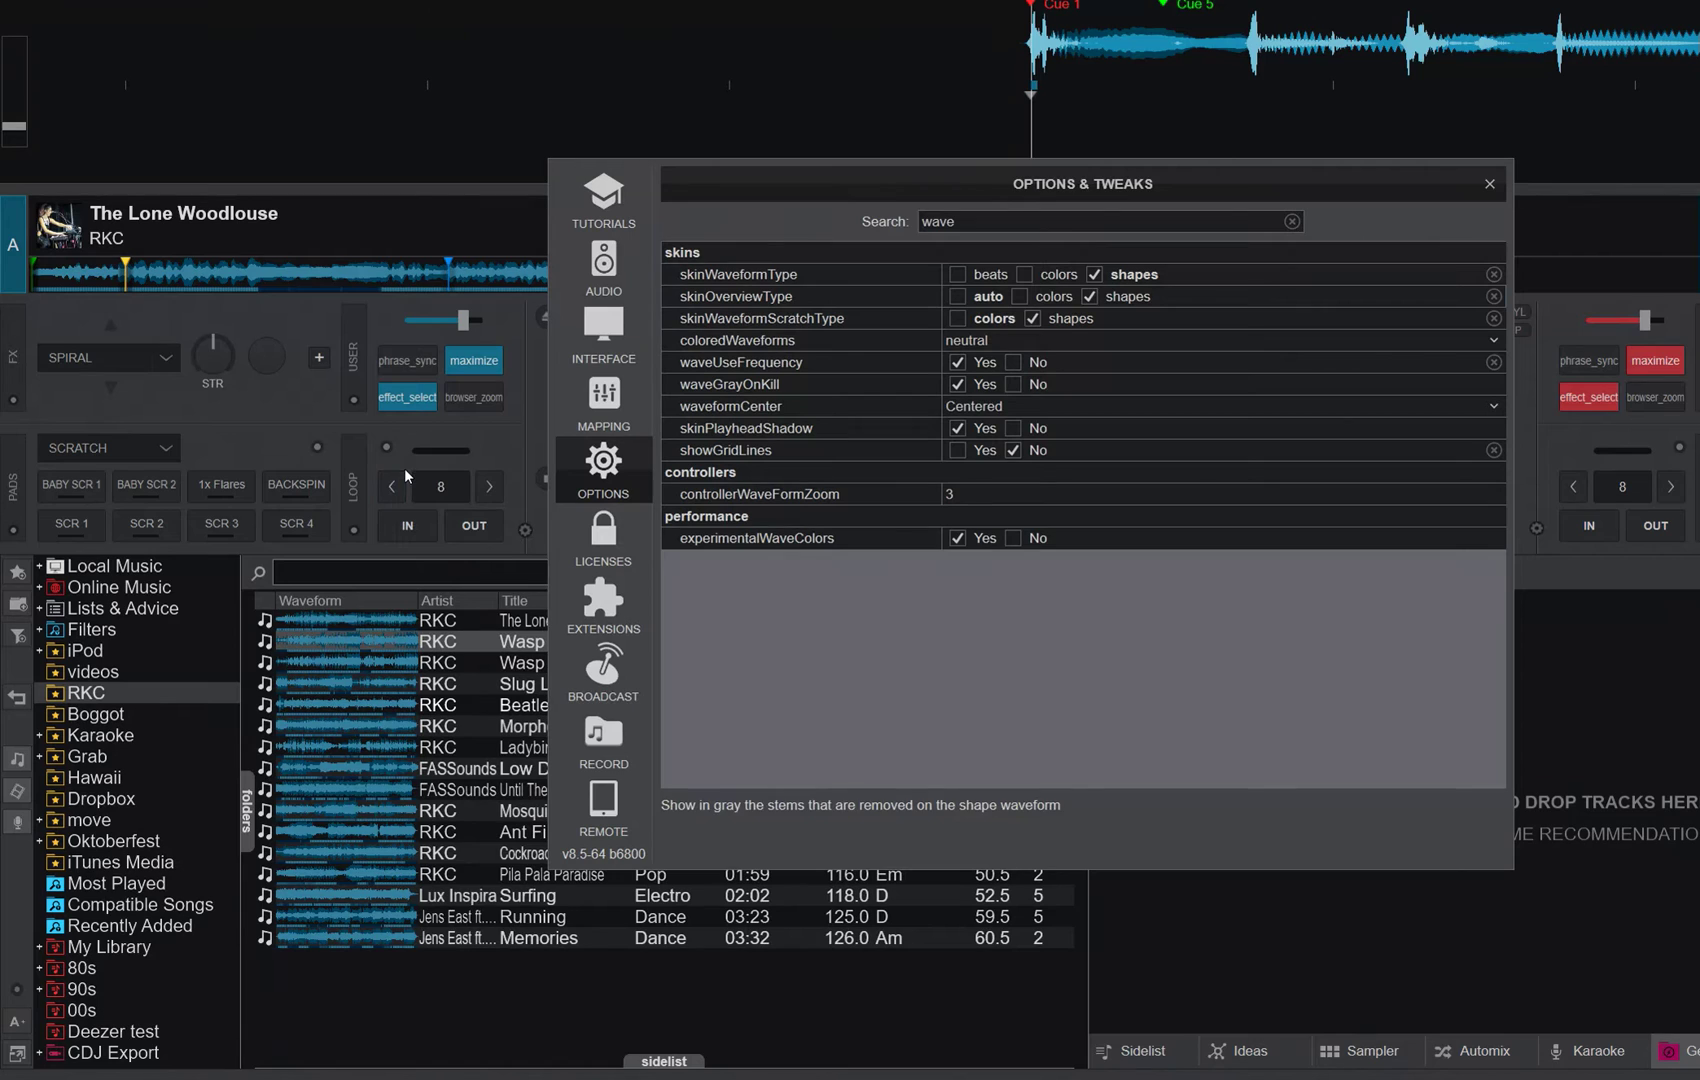
left_click(1019, 296)
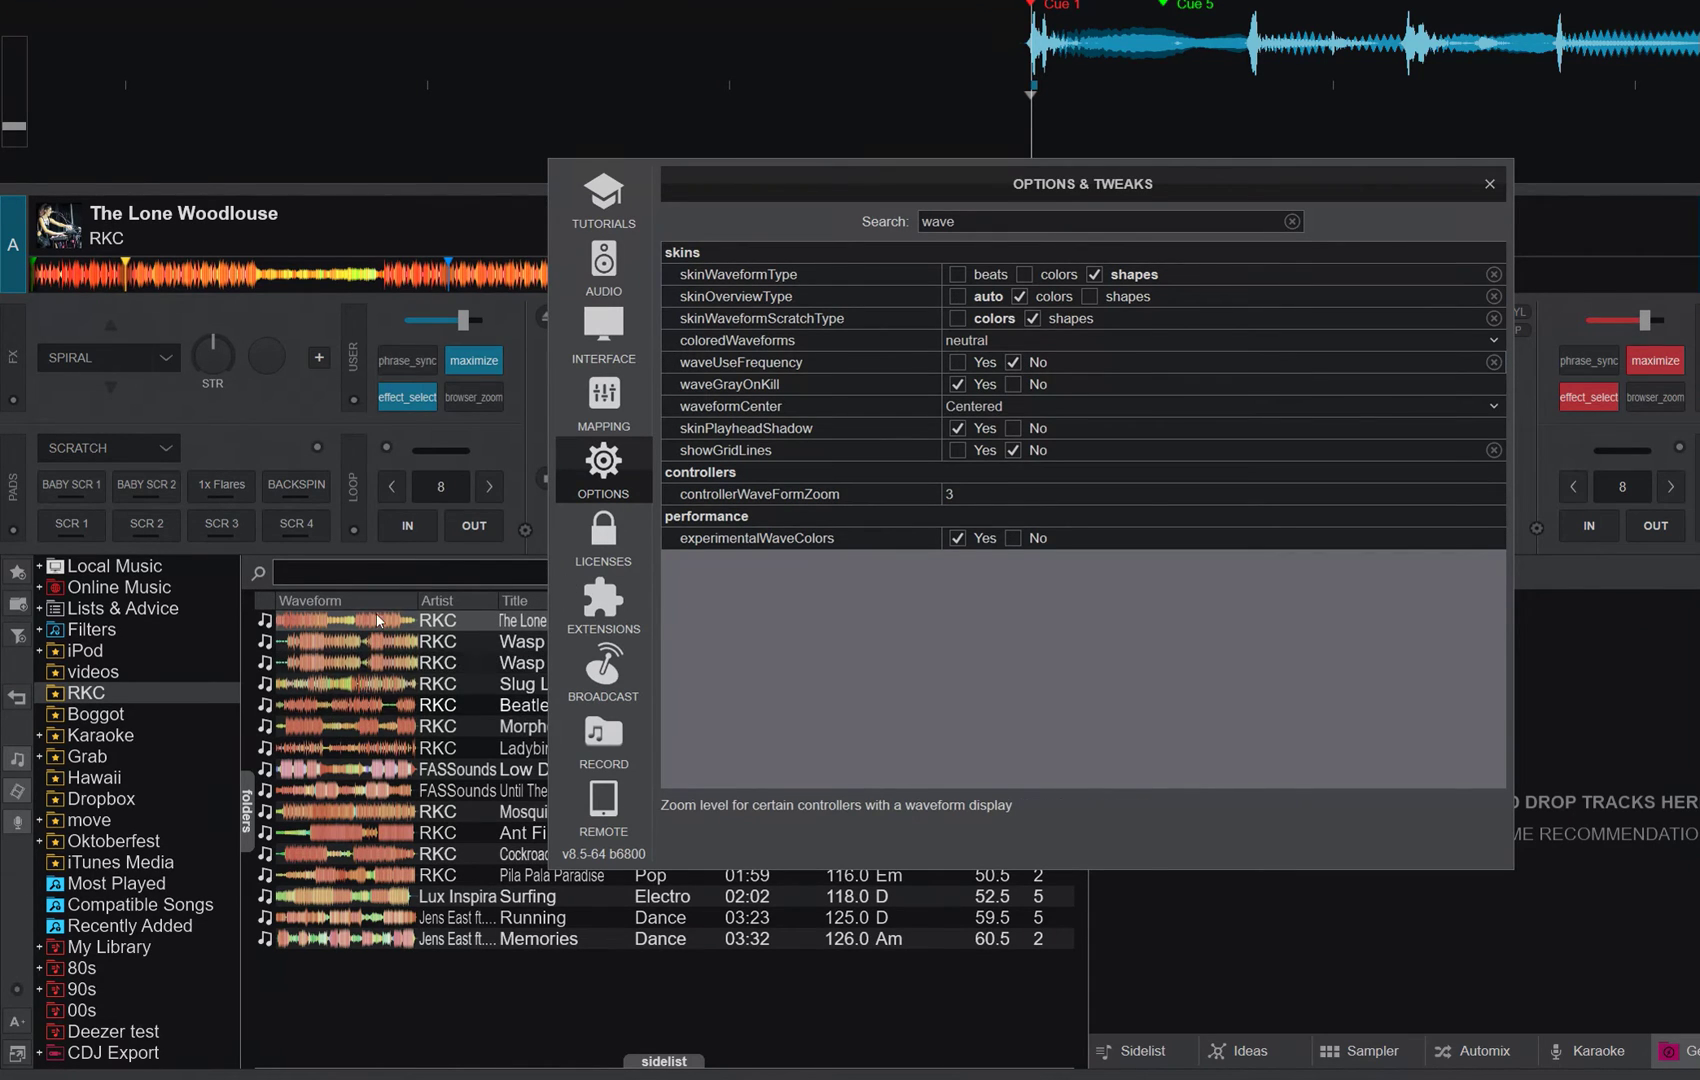
Load The Lone Woodlouse, then Wasp Kill onto deck A, and move the settings window aside.
left_click_drag(384, 618, 358, 400)
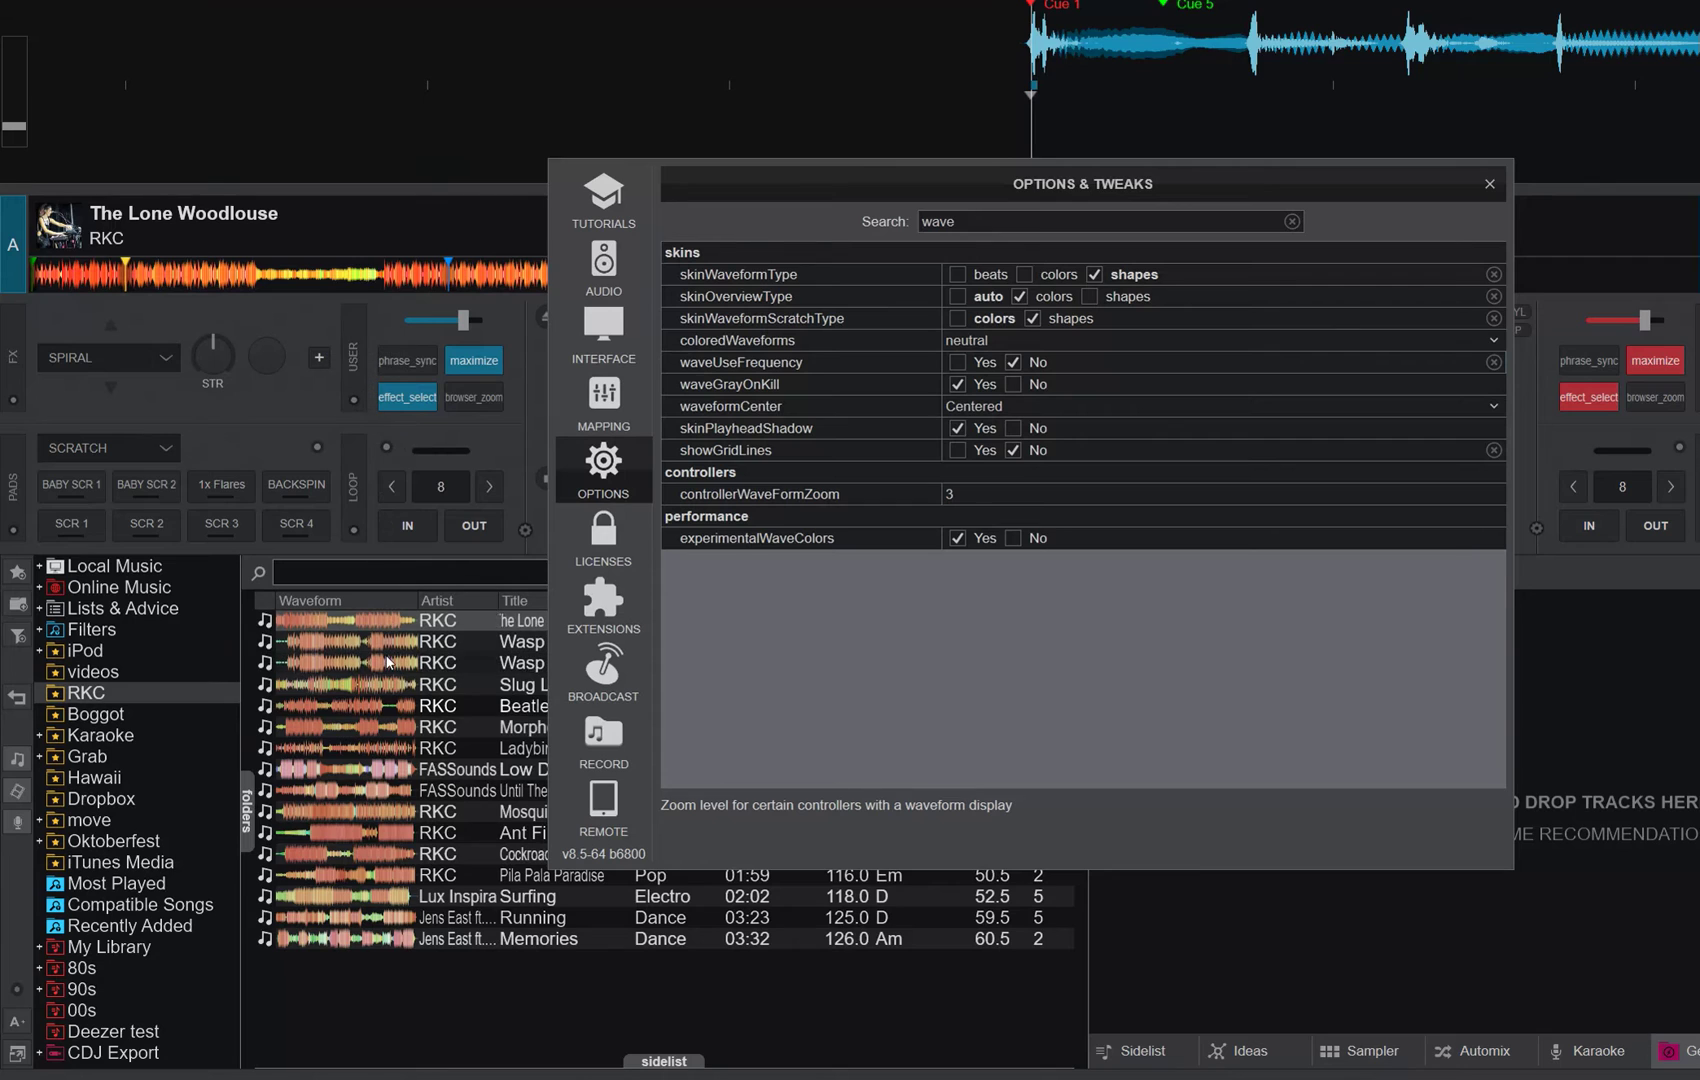
left_click_drag(384, 663, 380, 425)
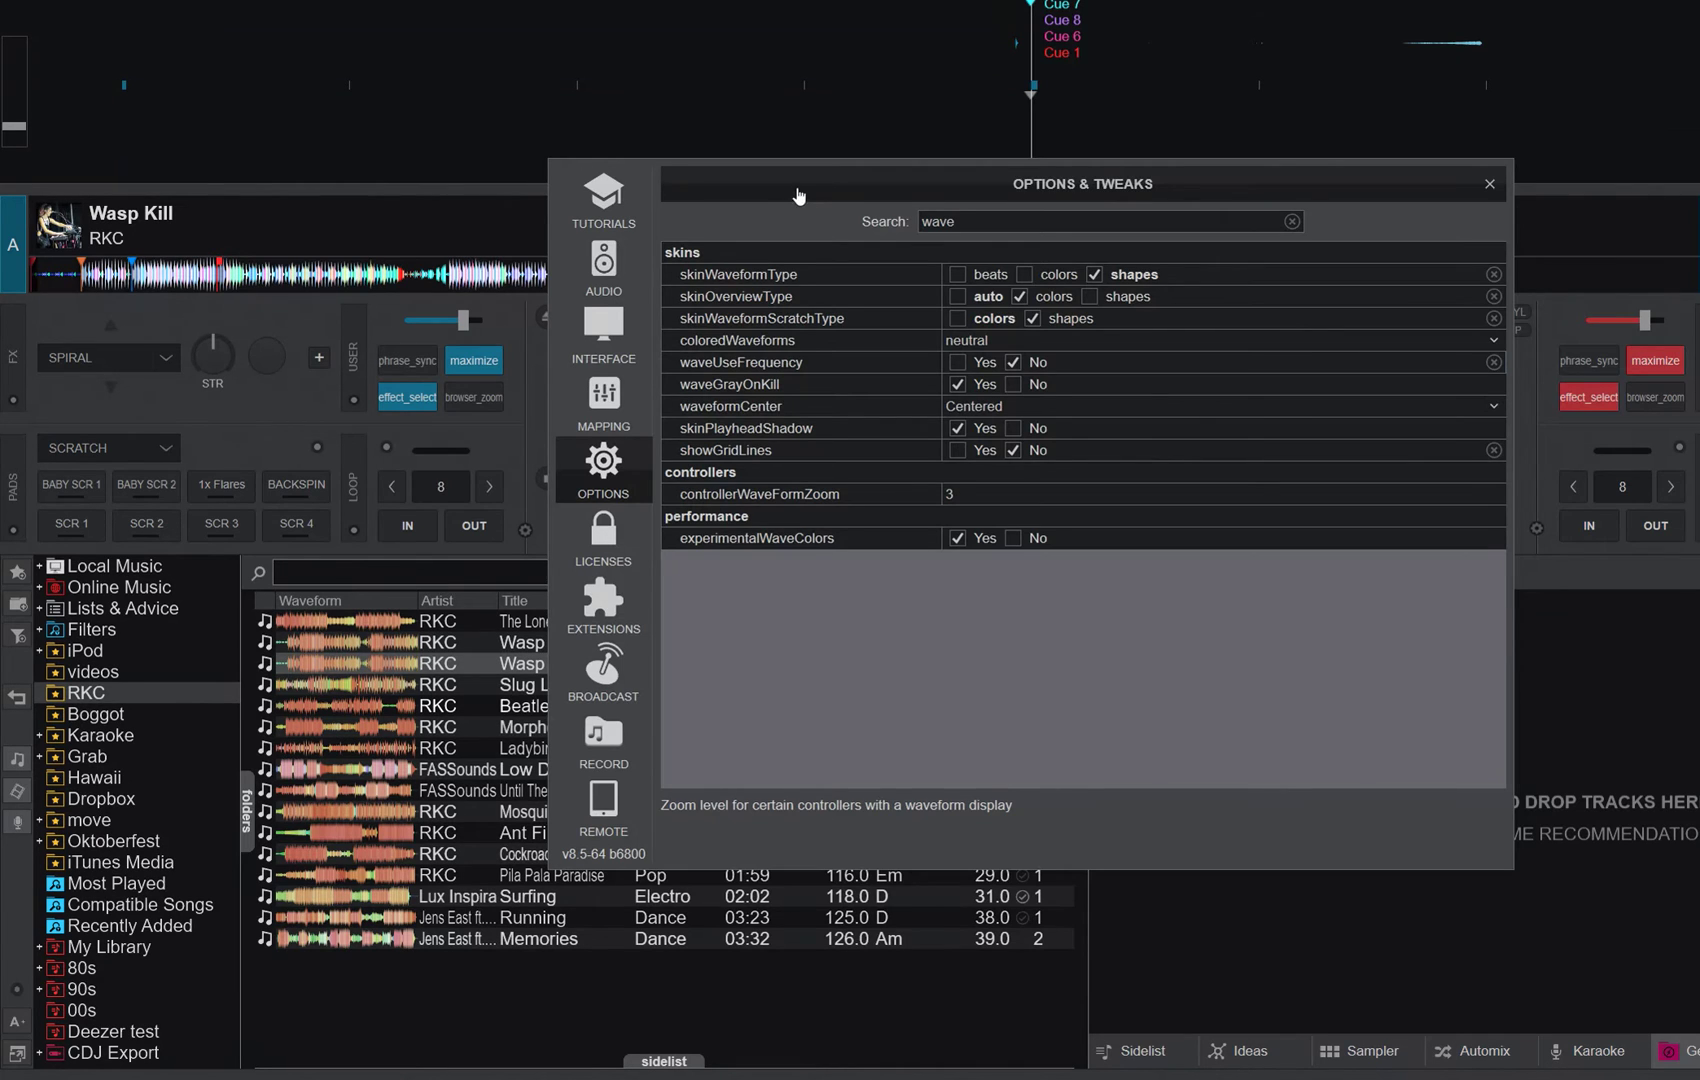
left_click_drag(798, 195, 897, 360)
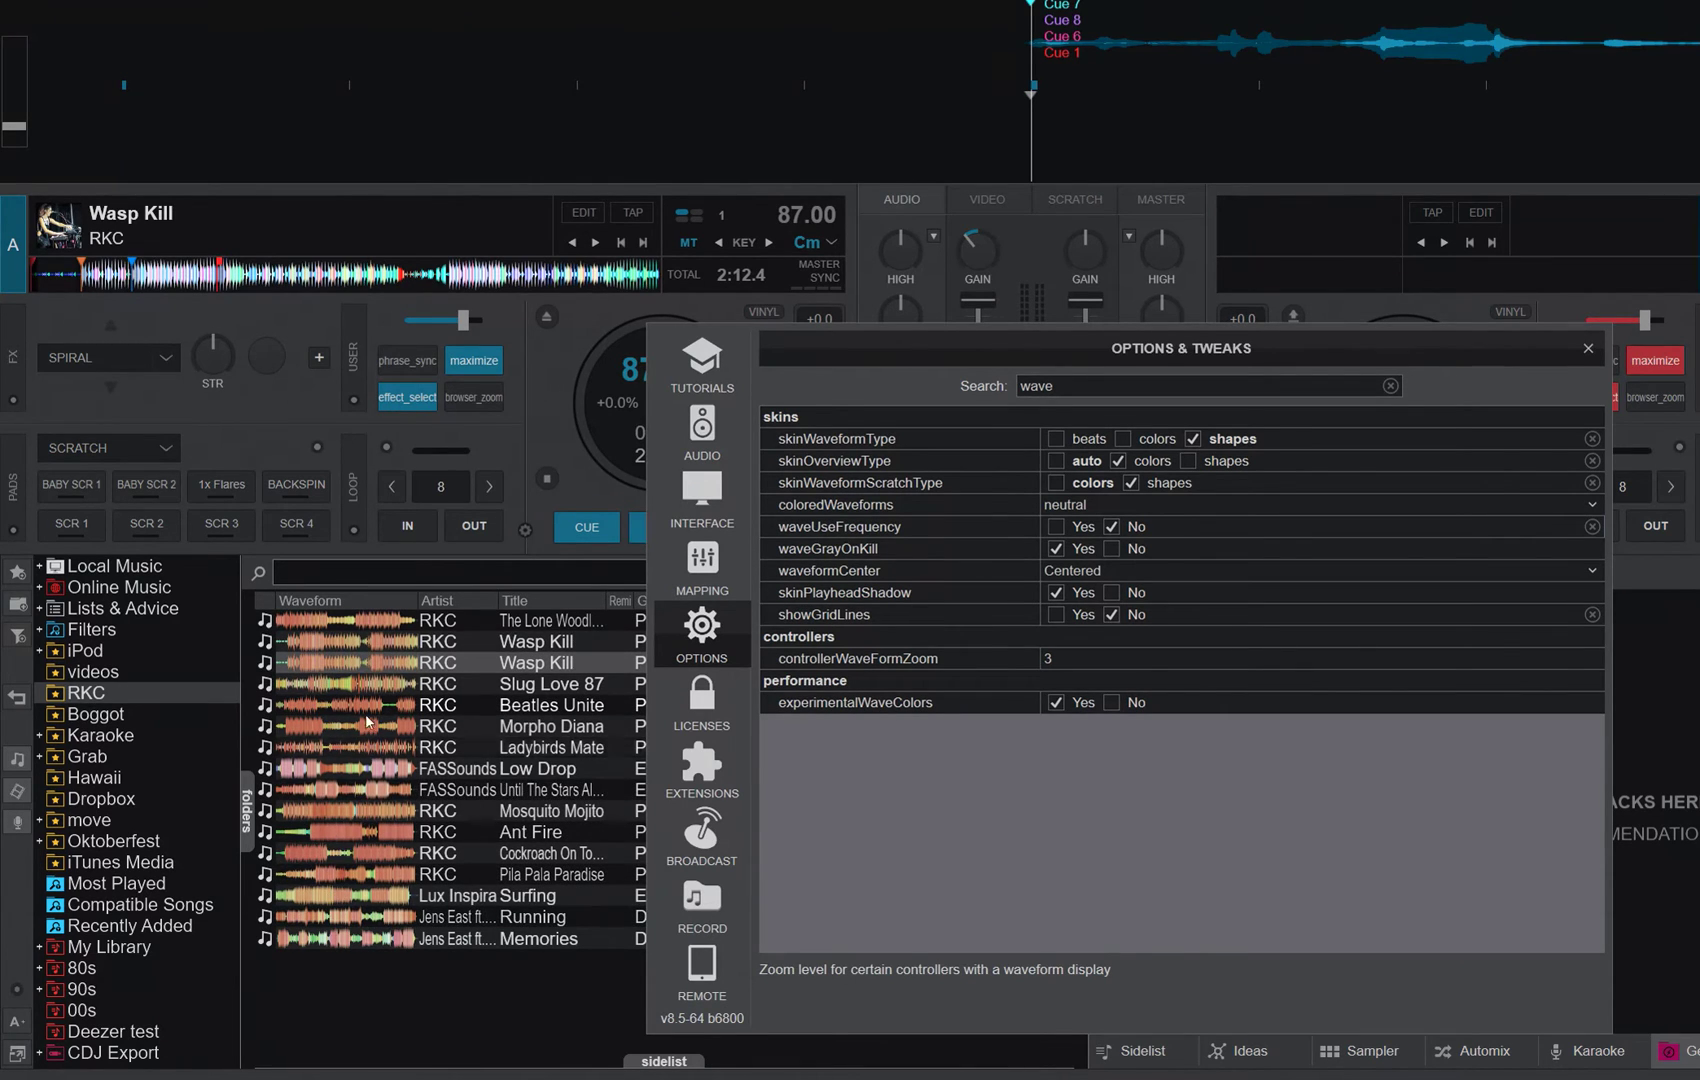
Close VirtualDJ and relaunch VirtualDJ 2021 by searching 'virtu' from the Start menu.
left_click(1589, 348)
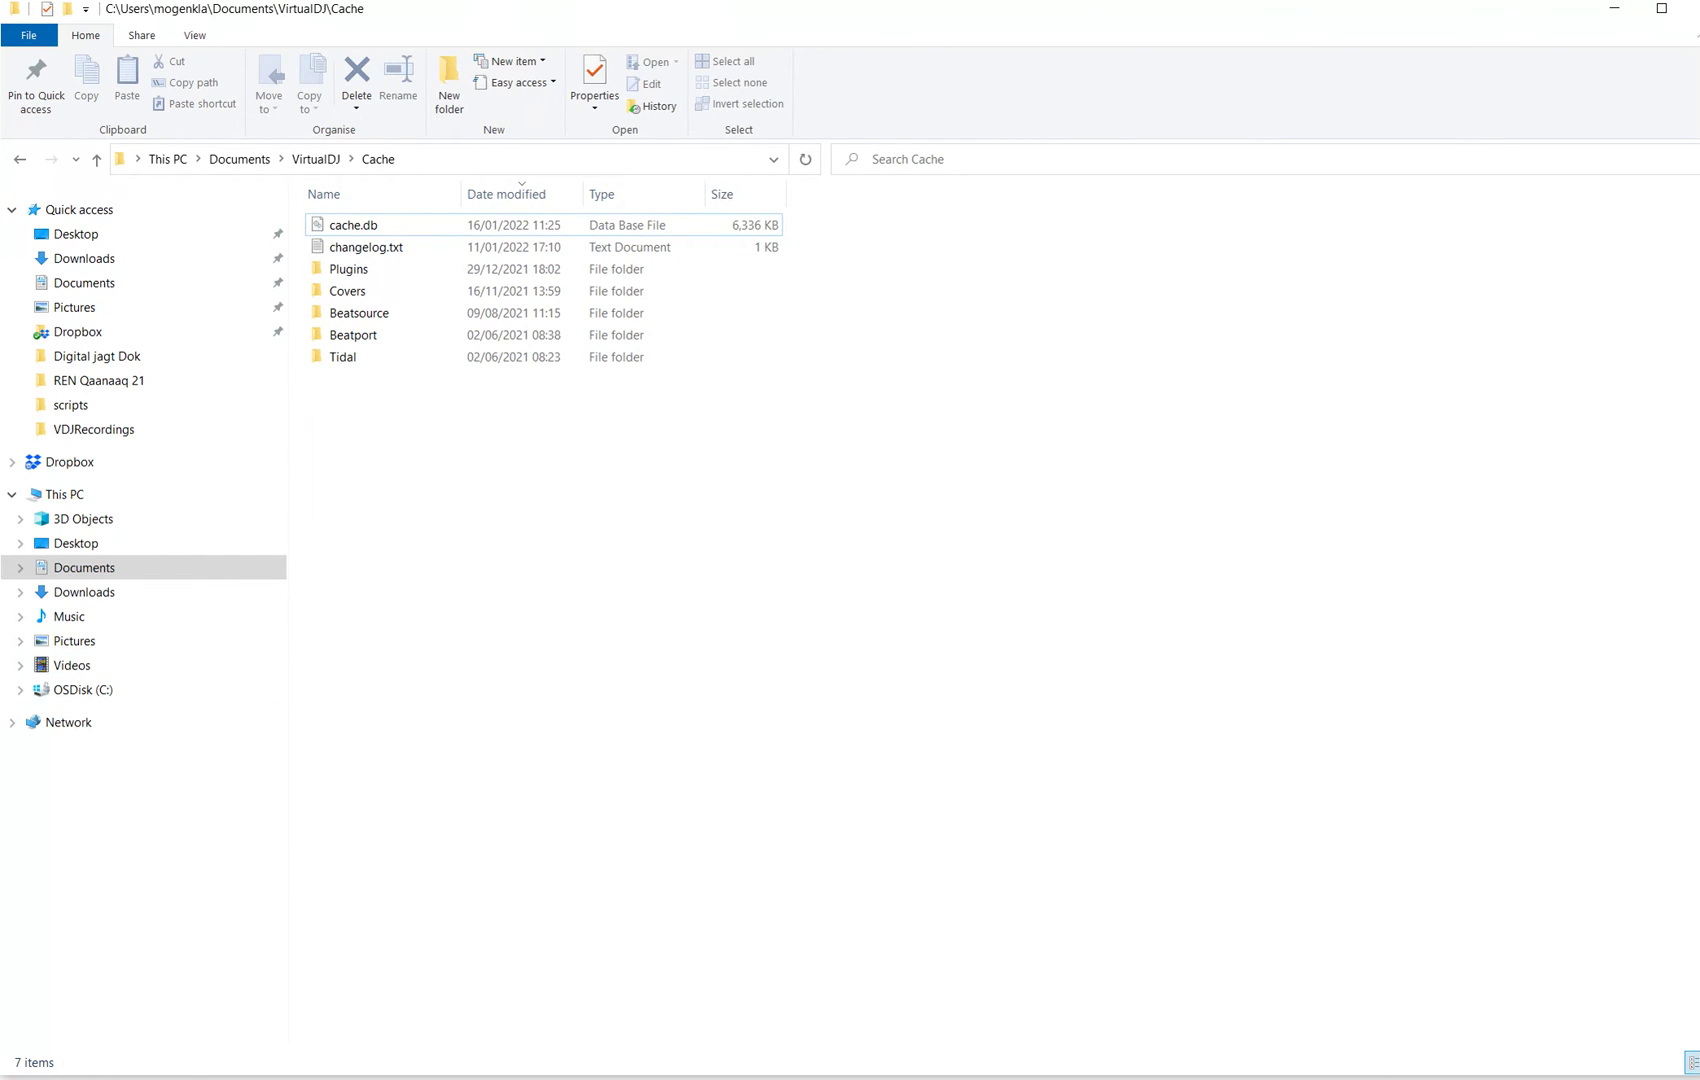
key("super")
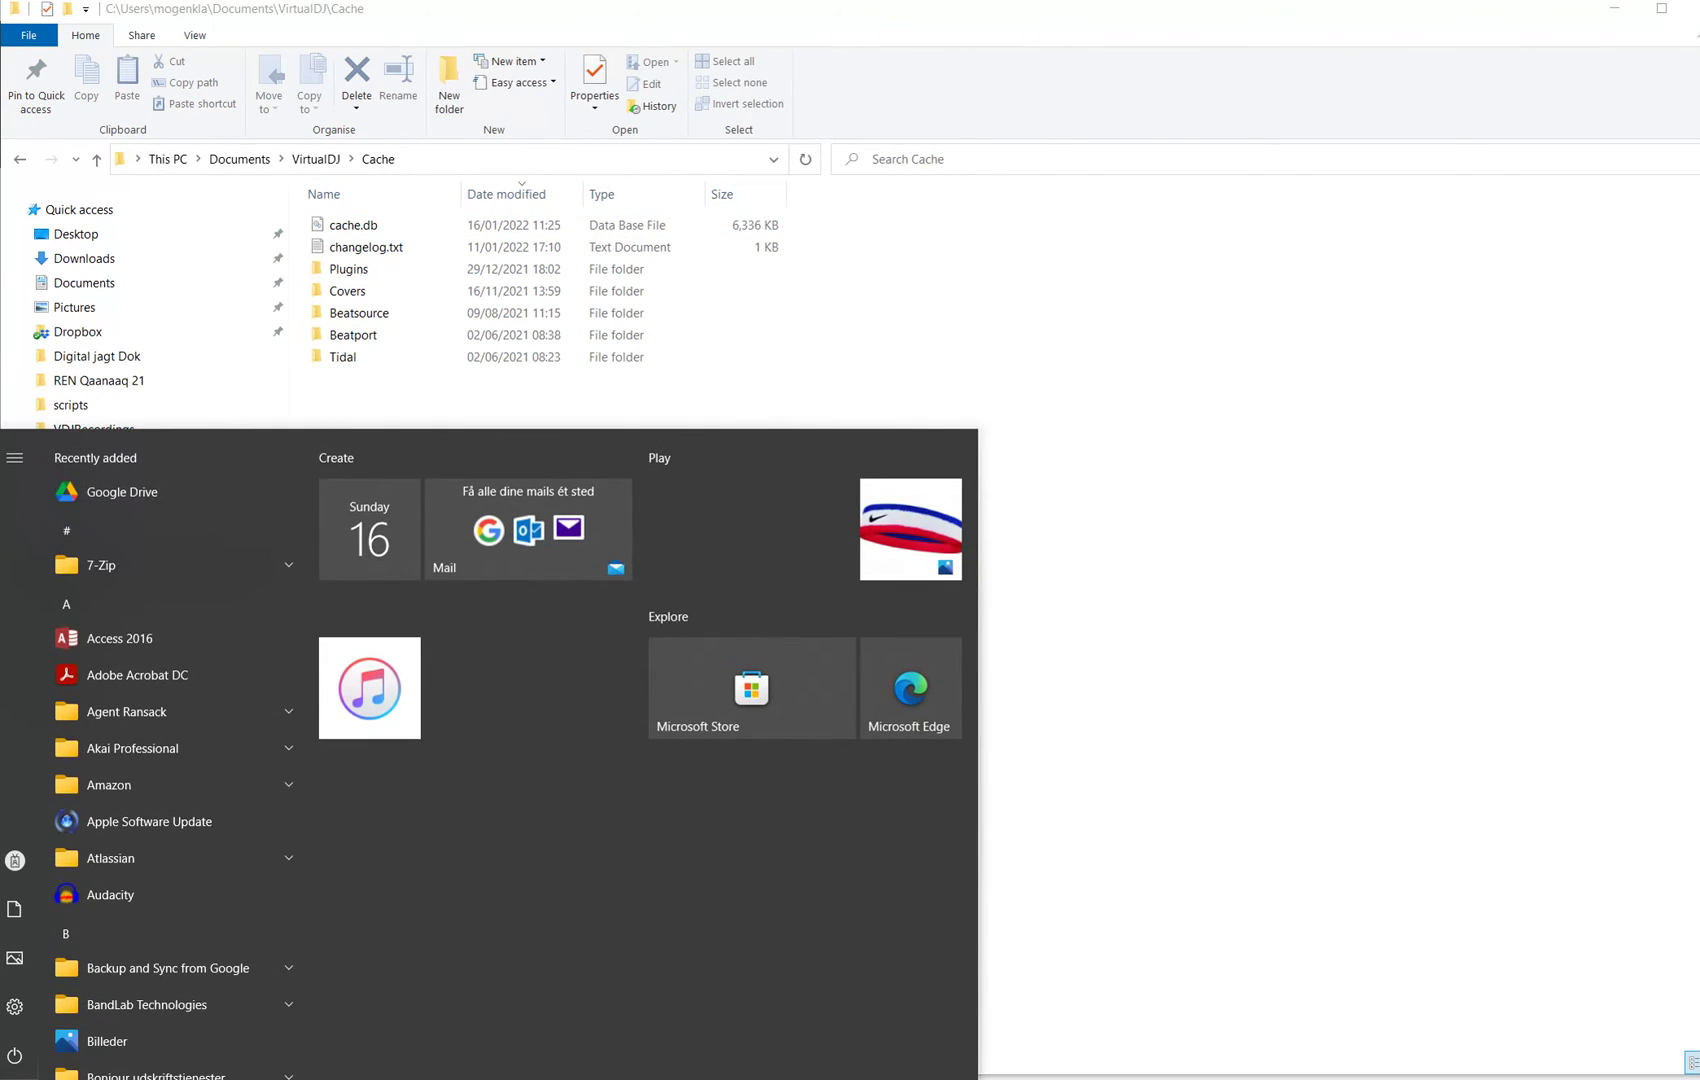
type("virtu")
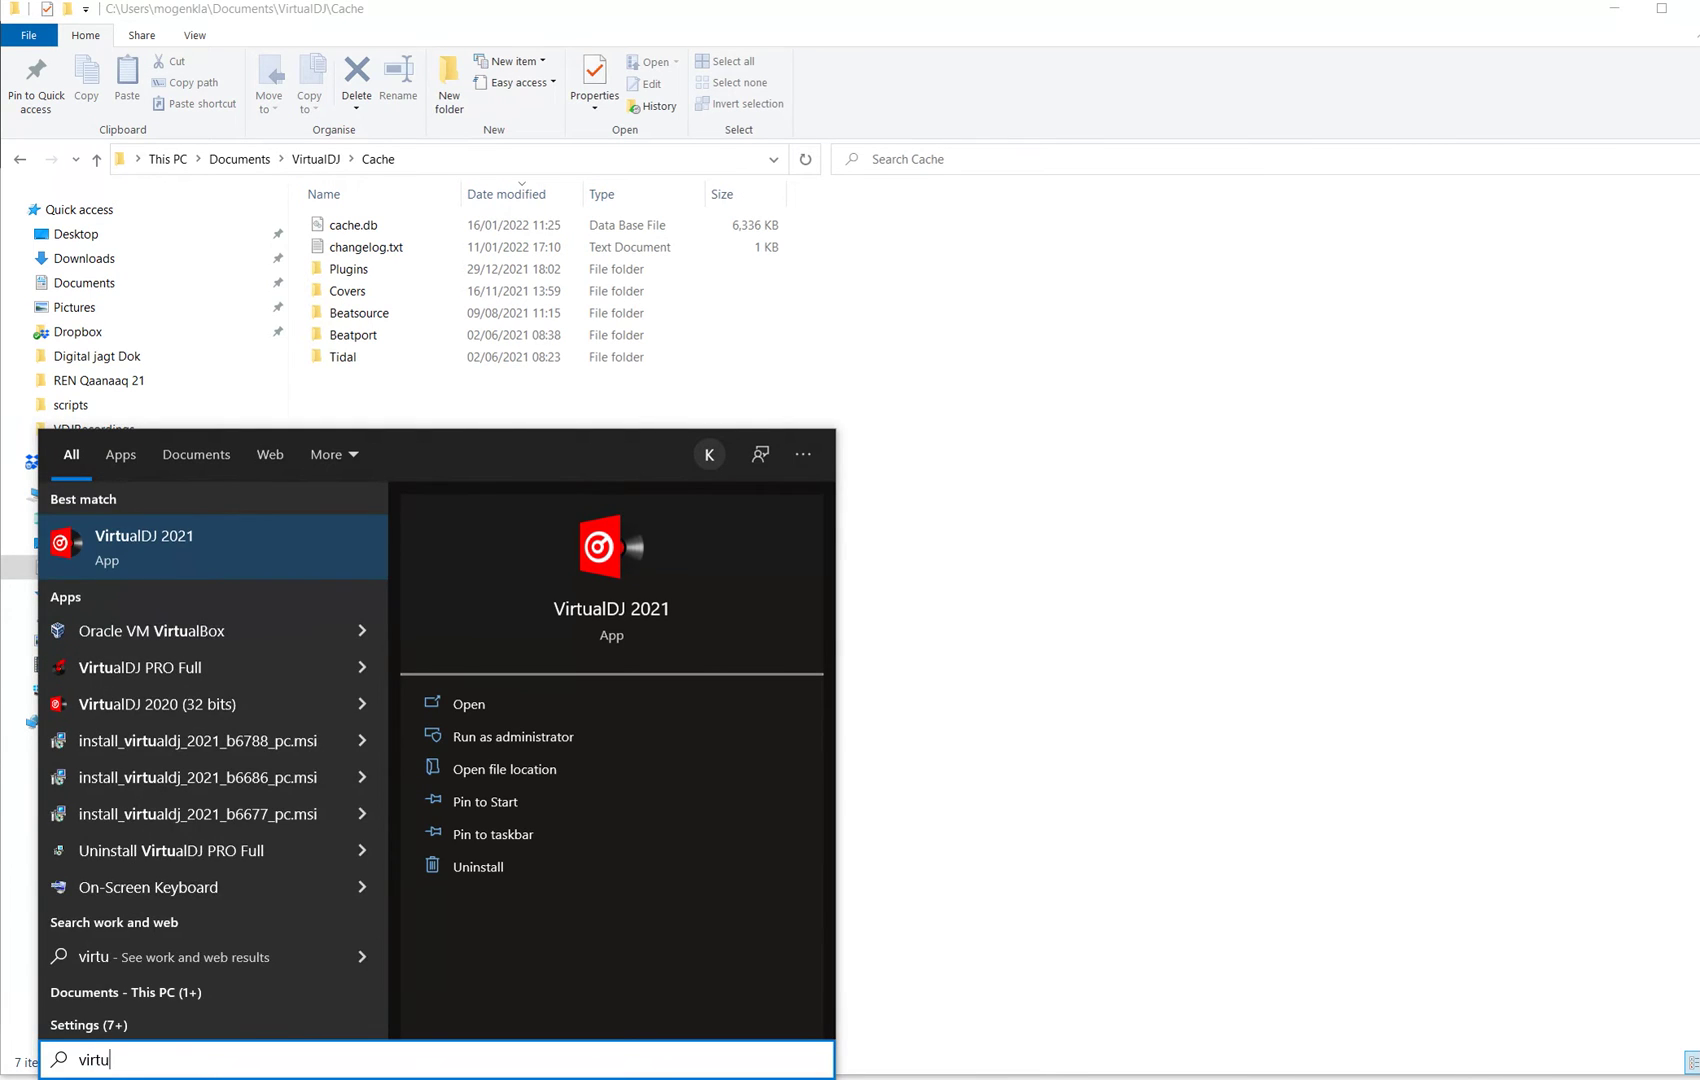
key("Return")
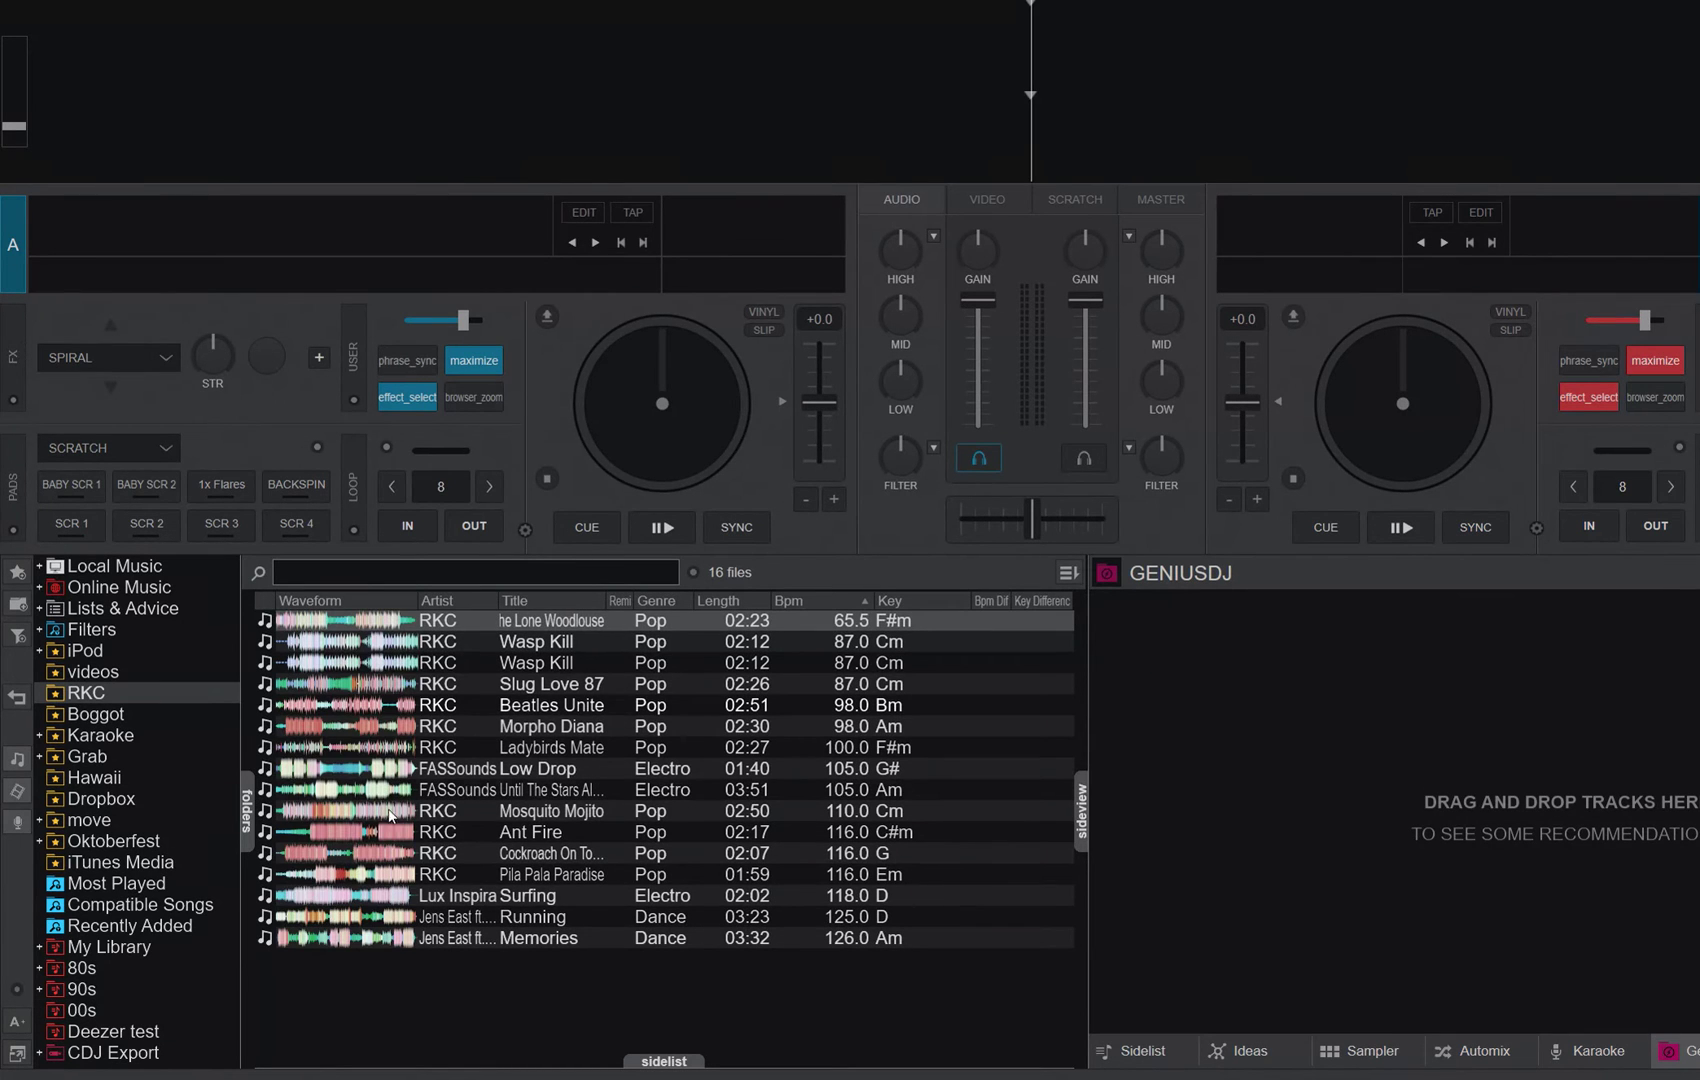
Drop The Lone Woodlouse from the browser onto deck A (65.50 BPM, F#m).
left_click_drag(396, 626, 445, 452)
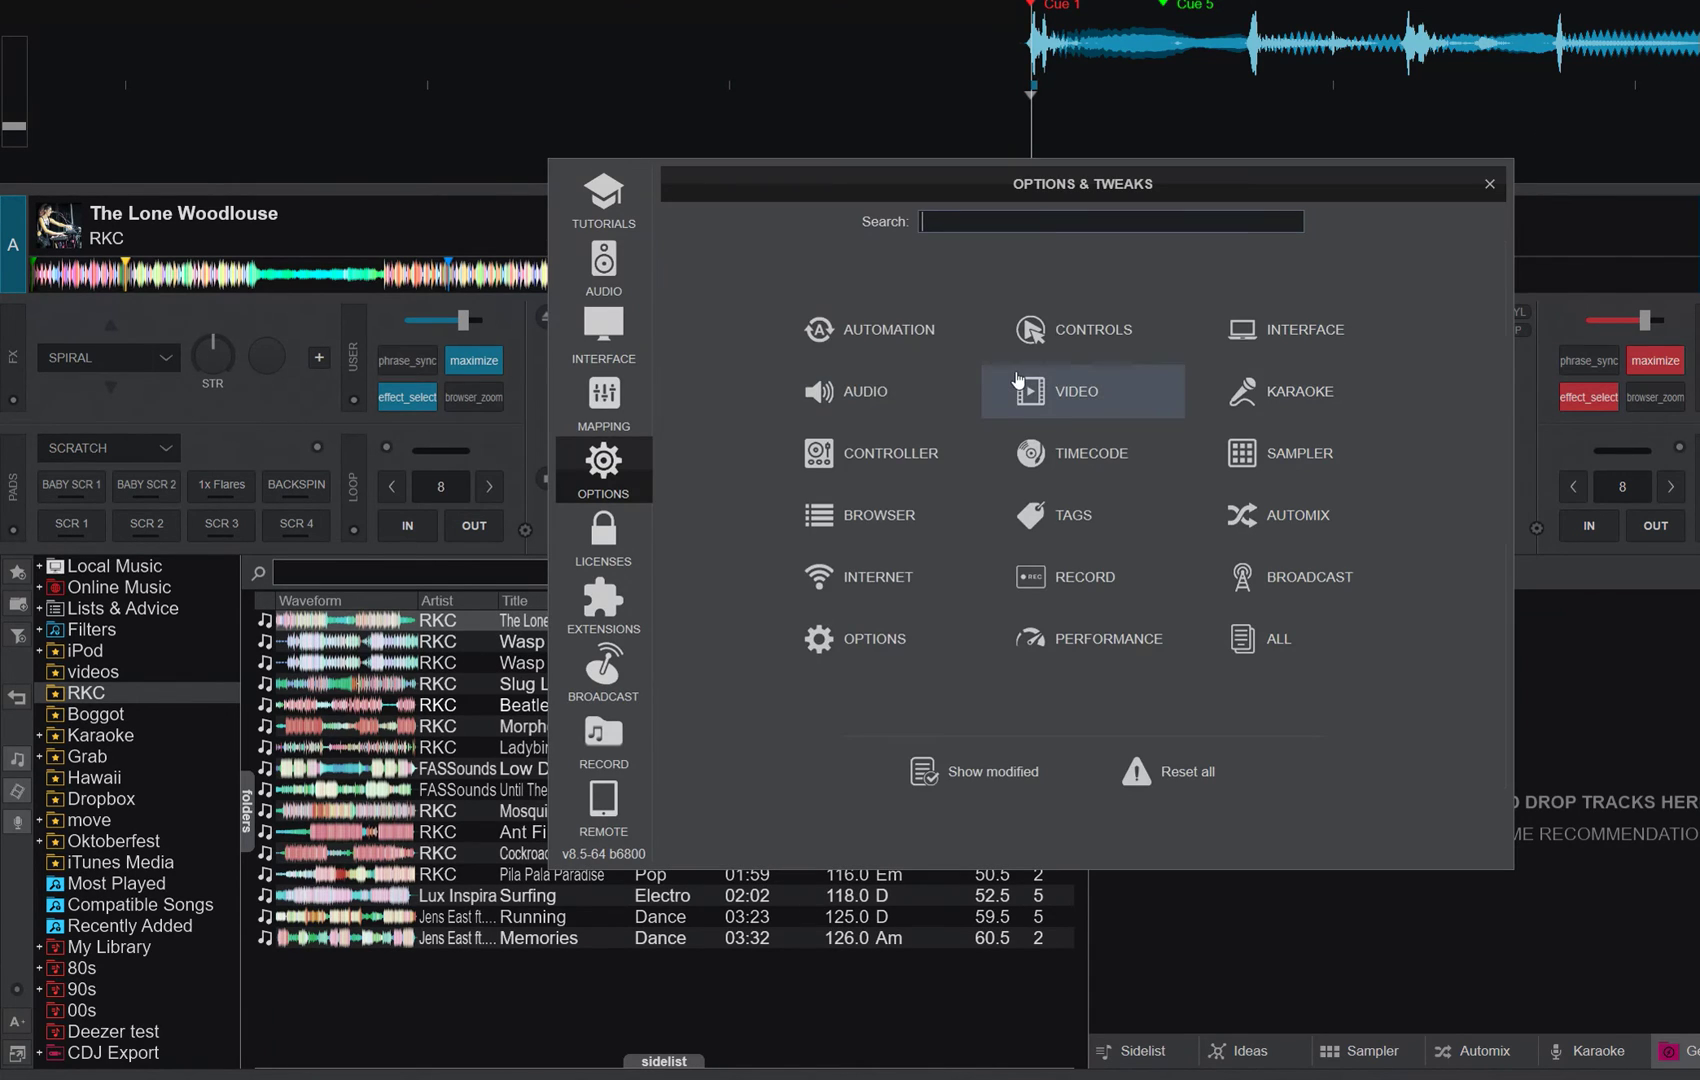
type("wave")
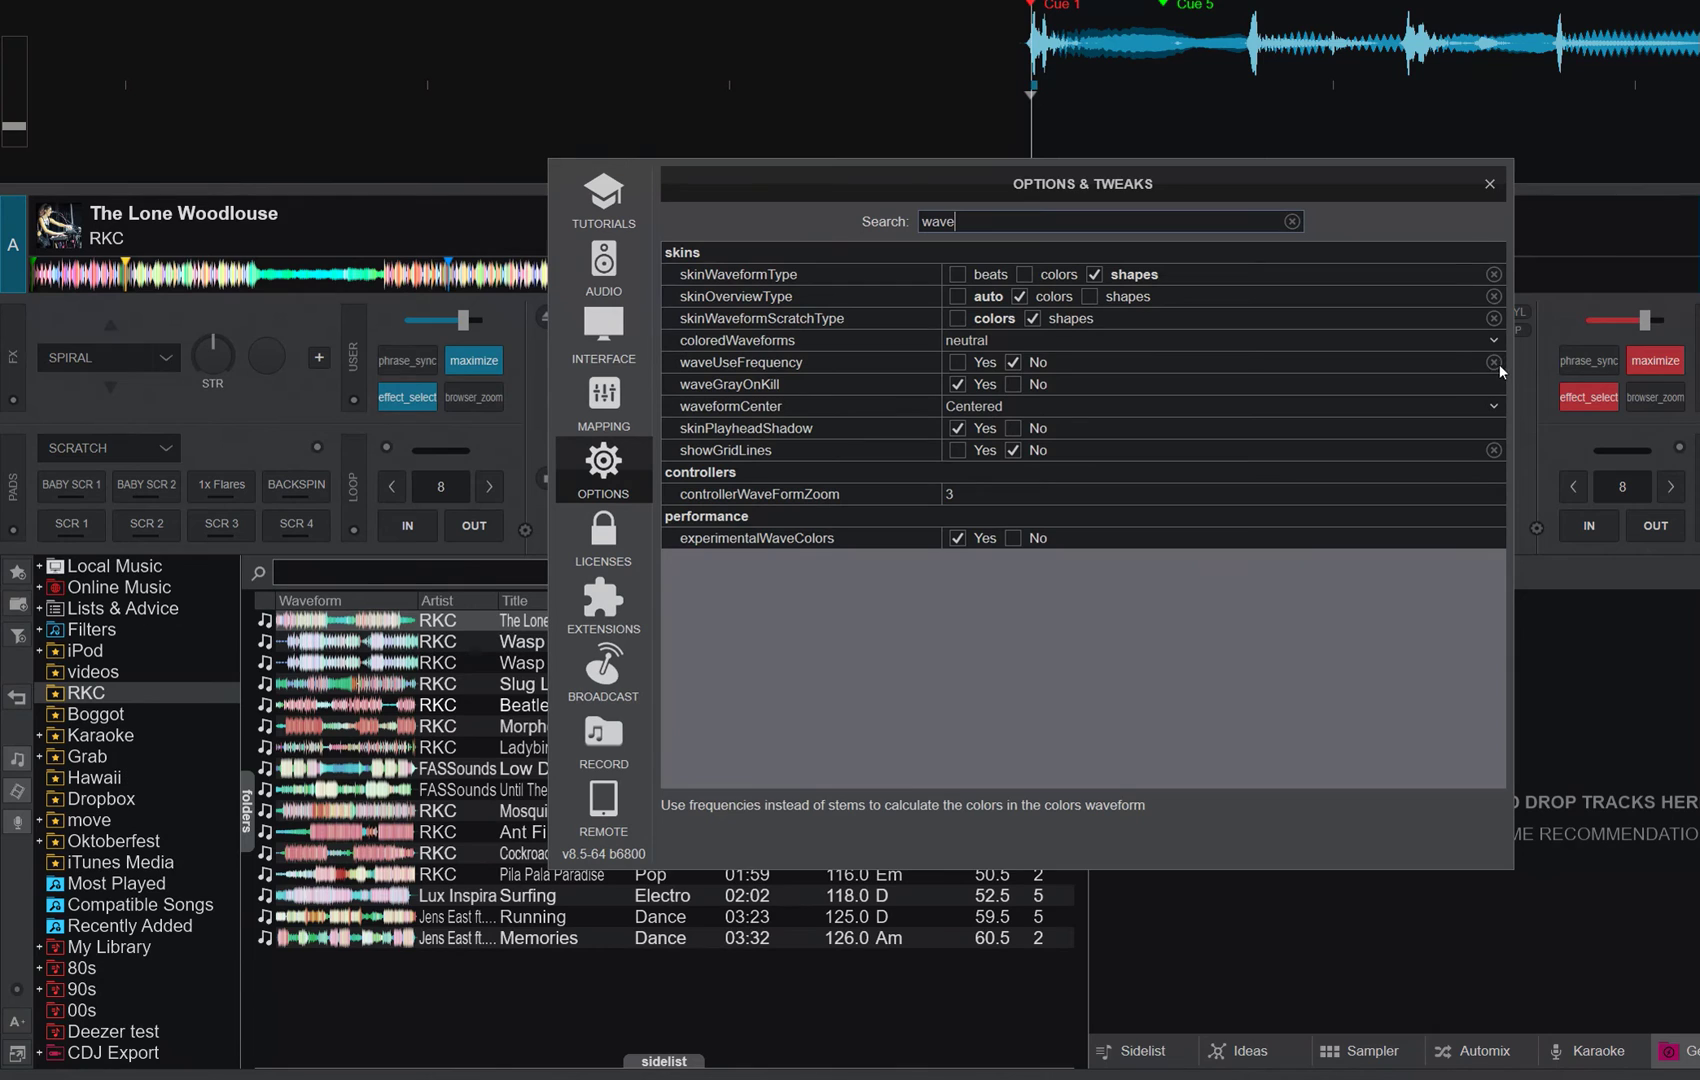
left_click(958, 362)
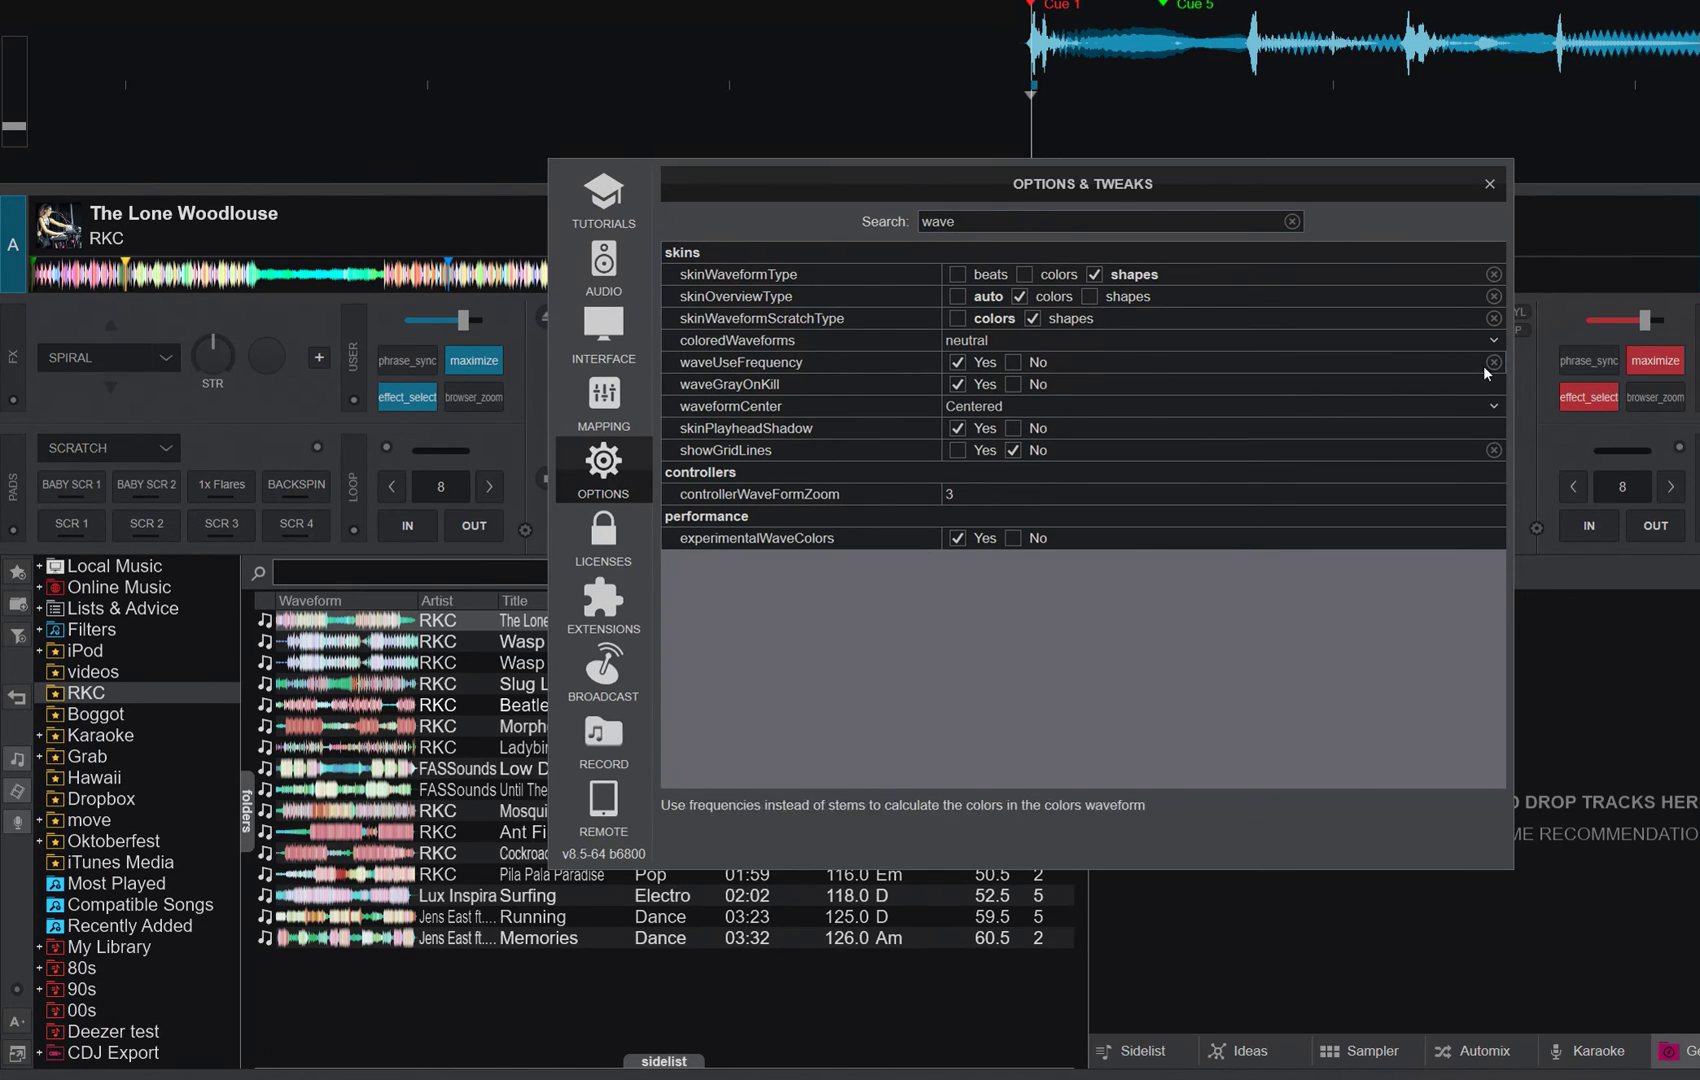
left_click(1488, 185)
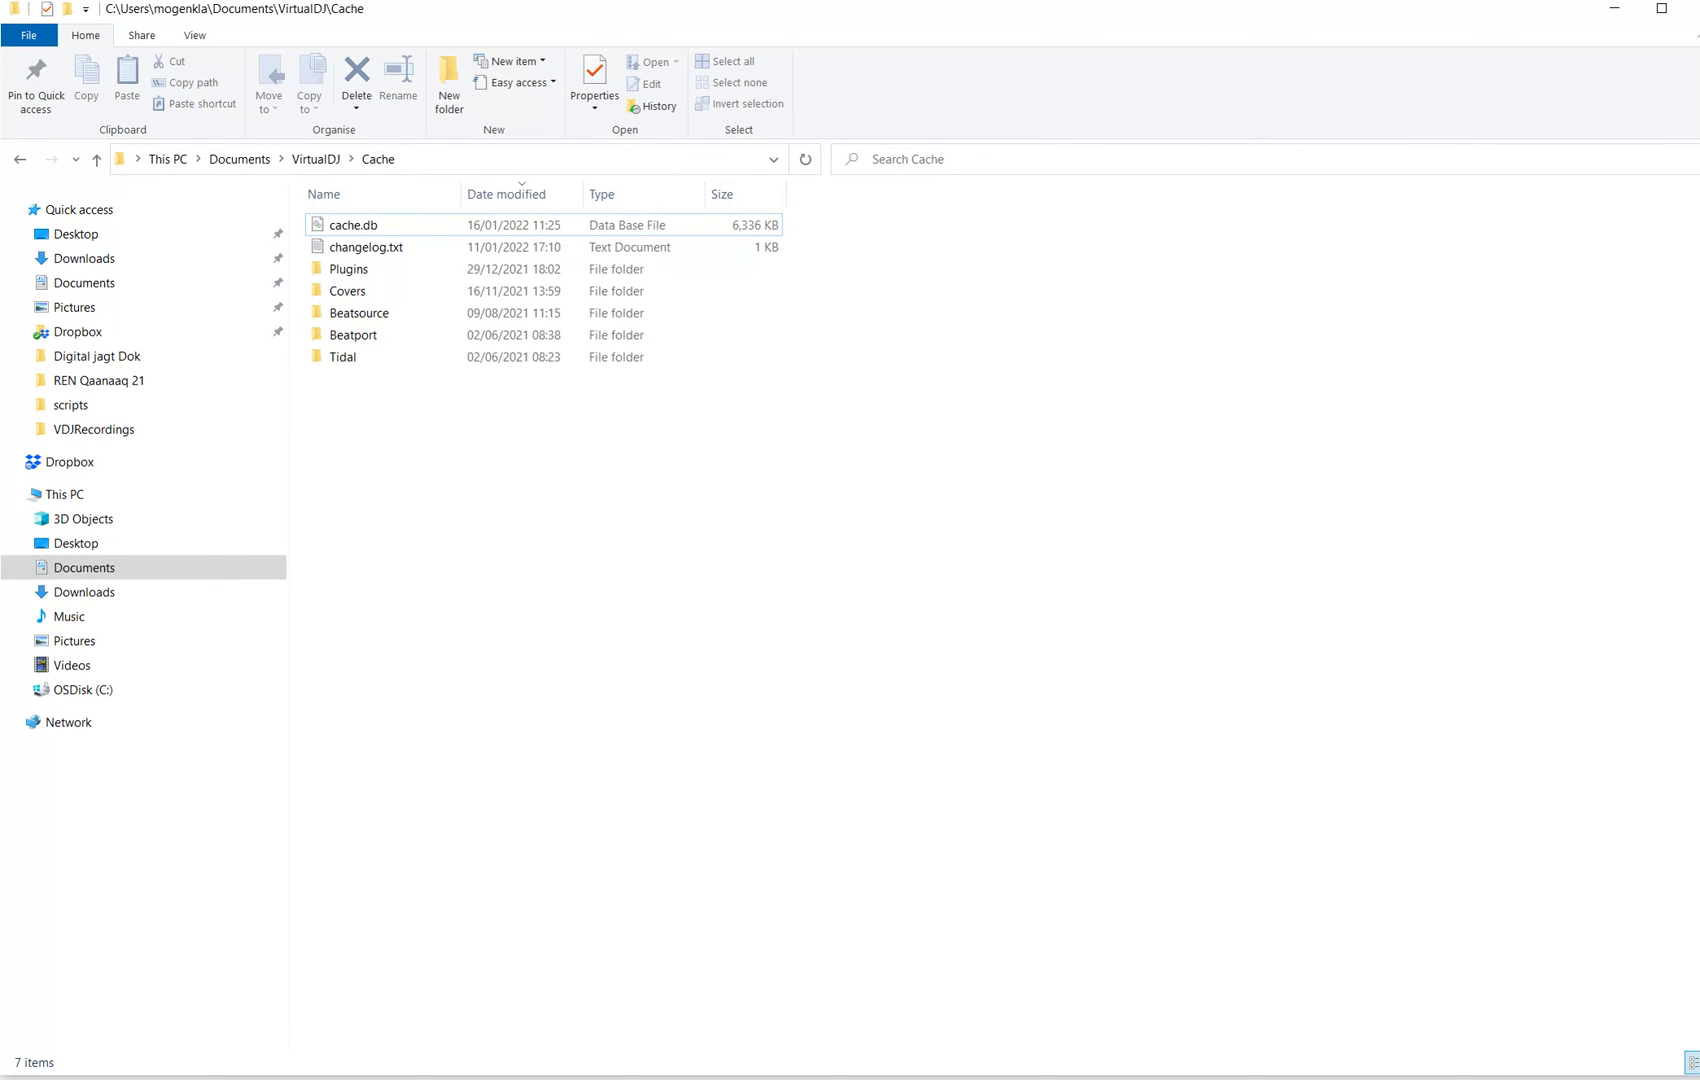
key("super")
type("vd")
key("Return")
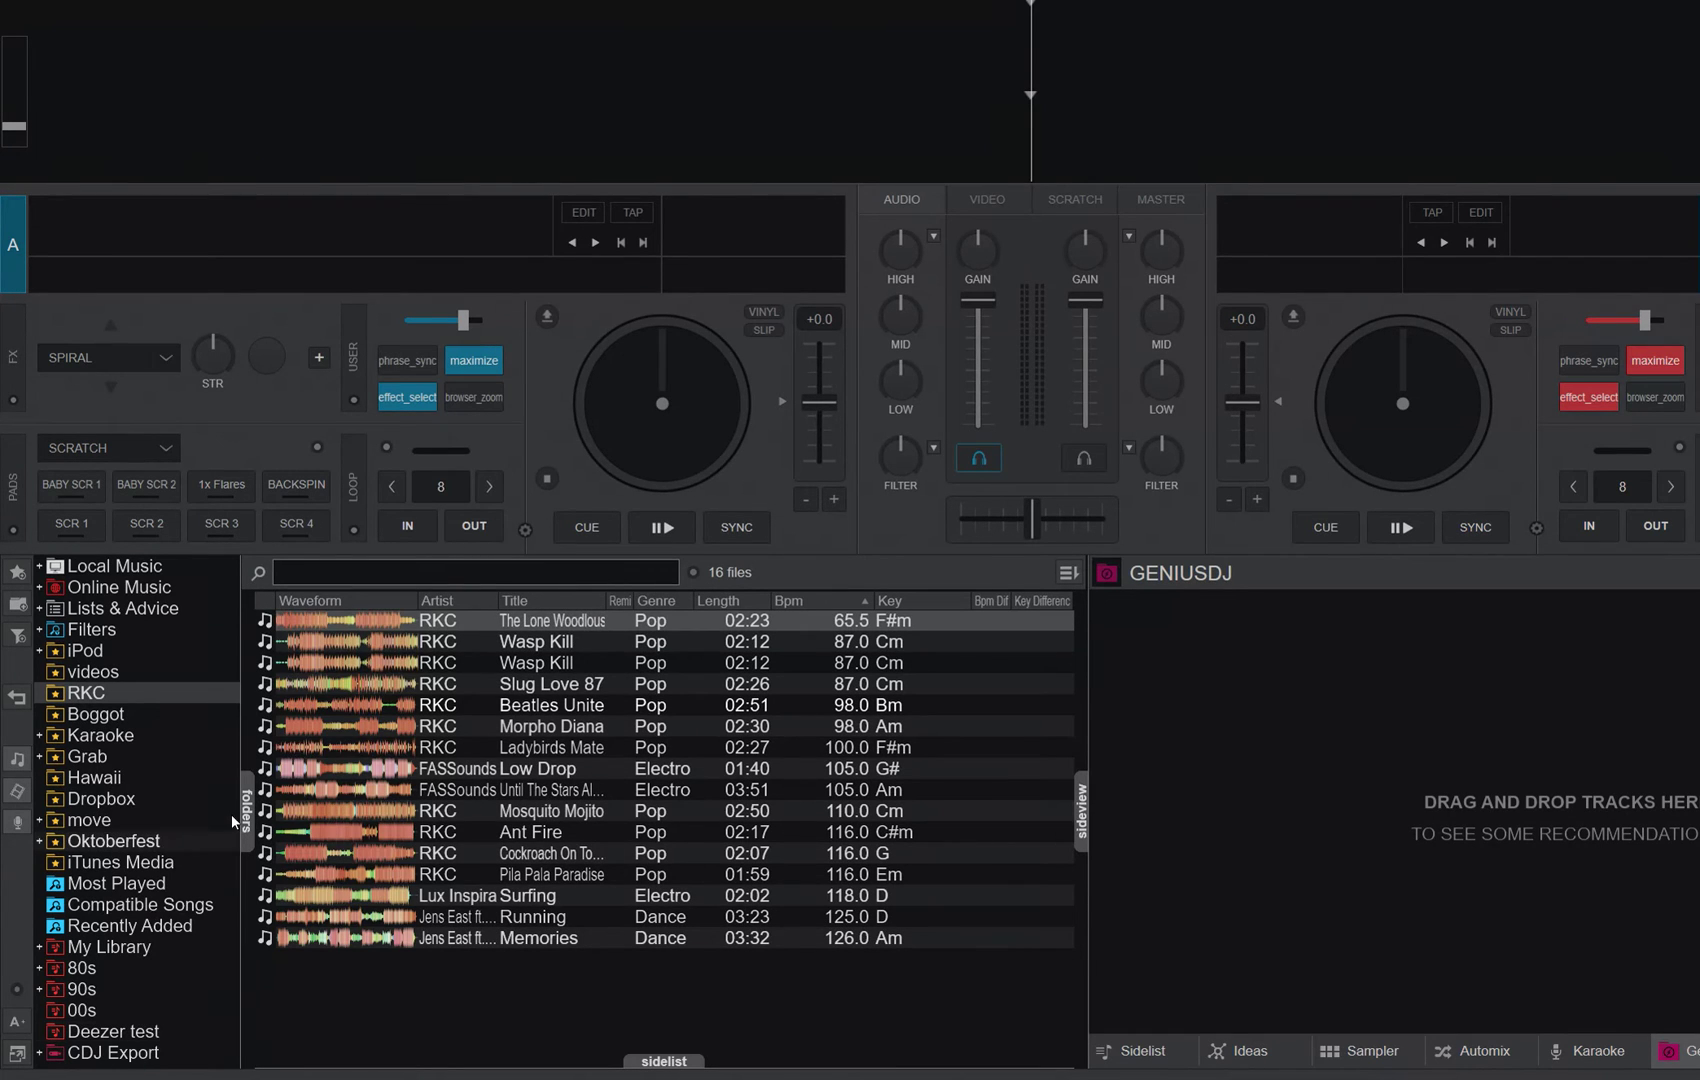
Reload The Lone Woodlouse onto deck A and filter the settings by 'wave'.
left_click_drag(372, 632, 499, 440)
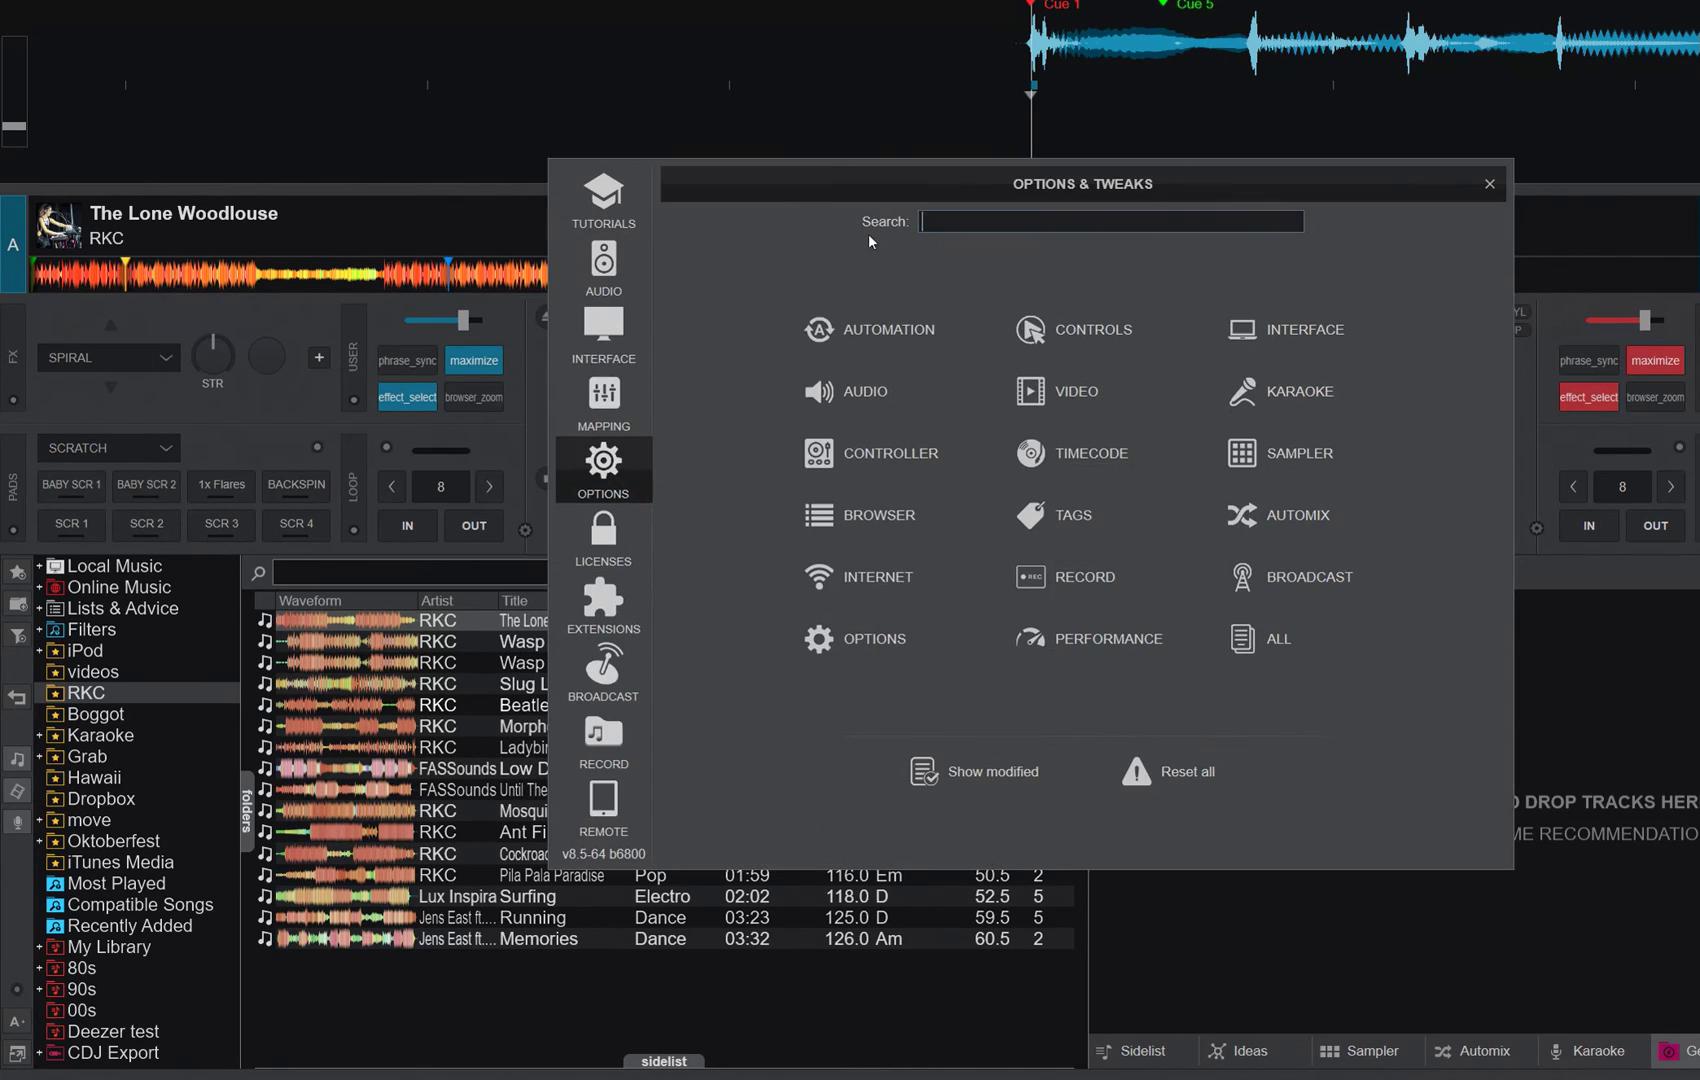
type("wave")
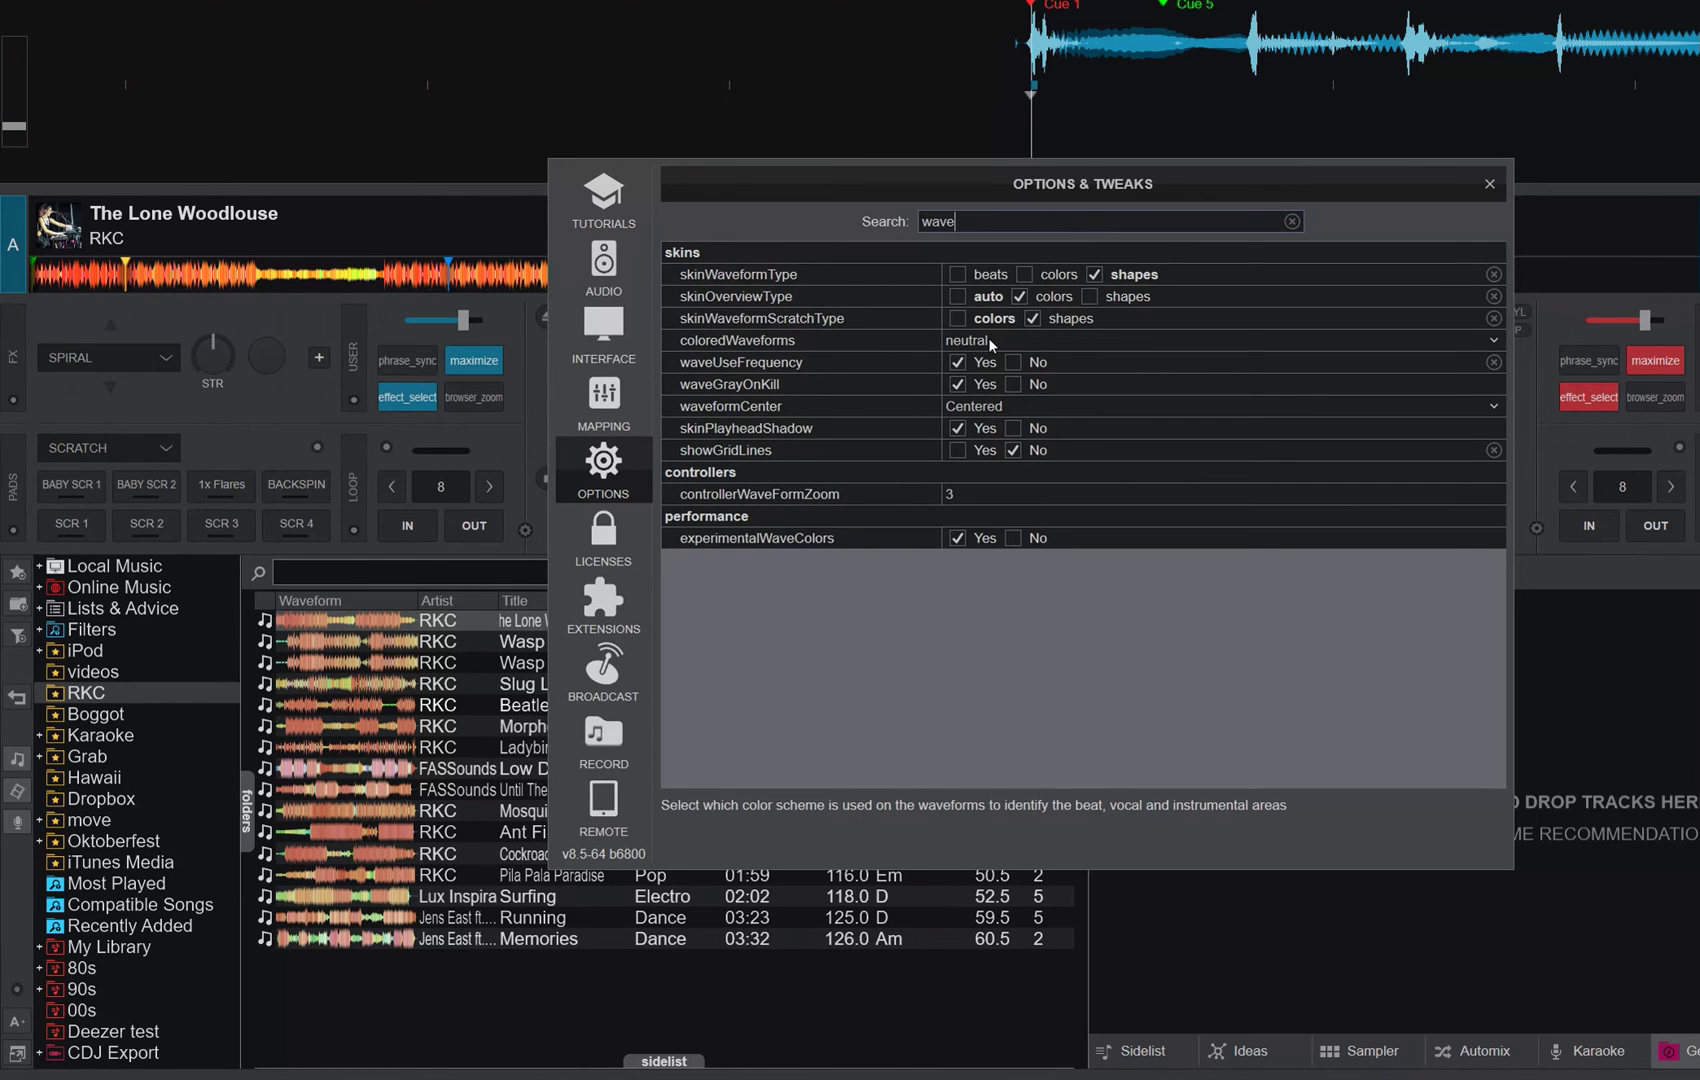
Set coloredWaveforms to monochrome and drag the Options window right to reveal deck A.
left_click(1494, 339)
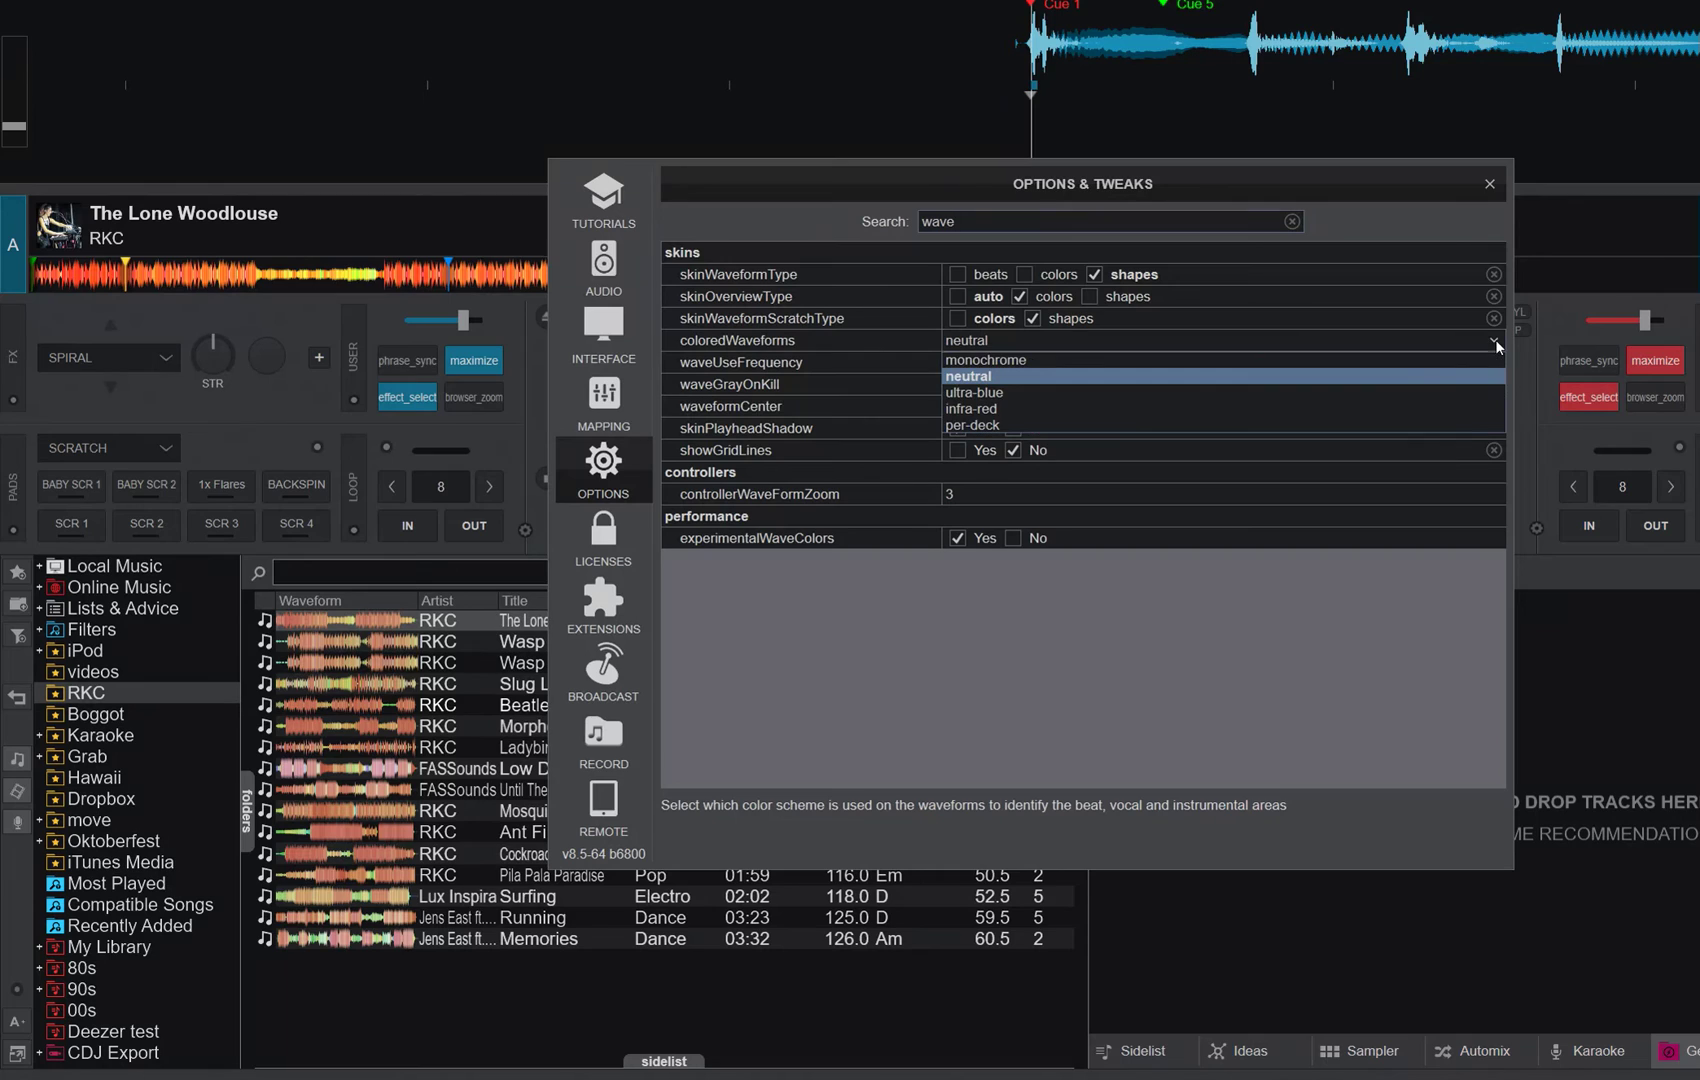
left_click(1003, 364)
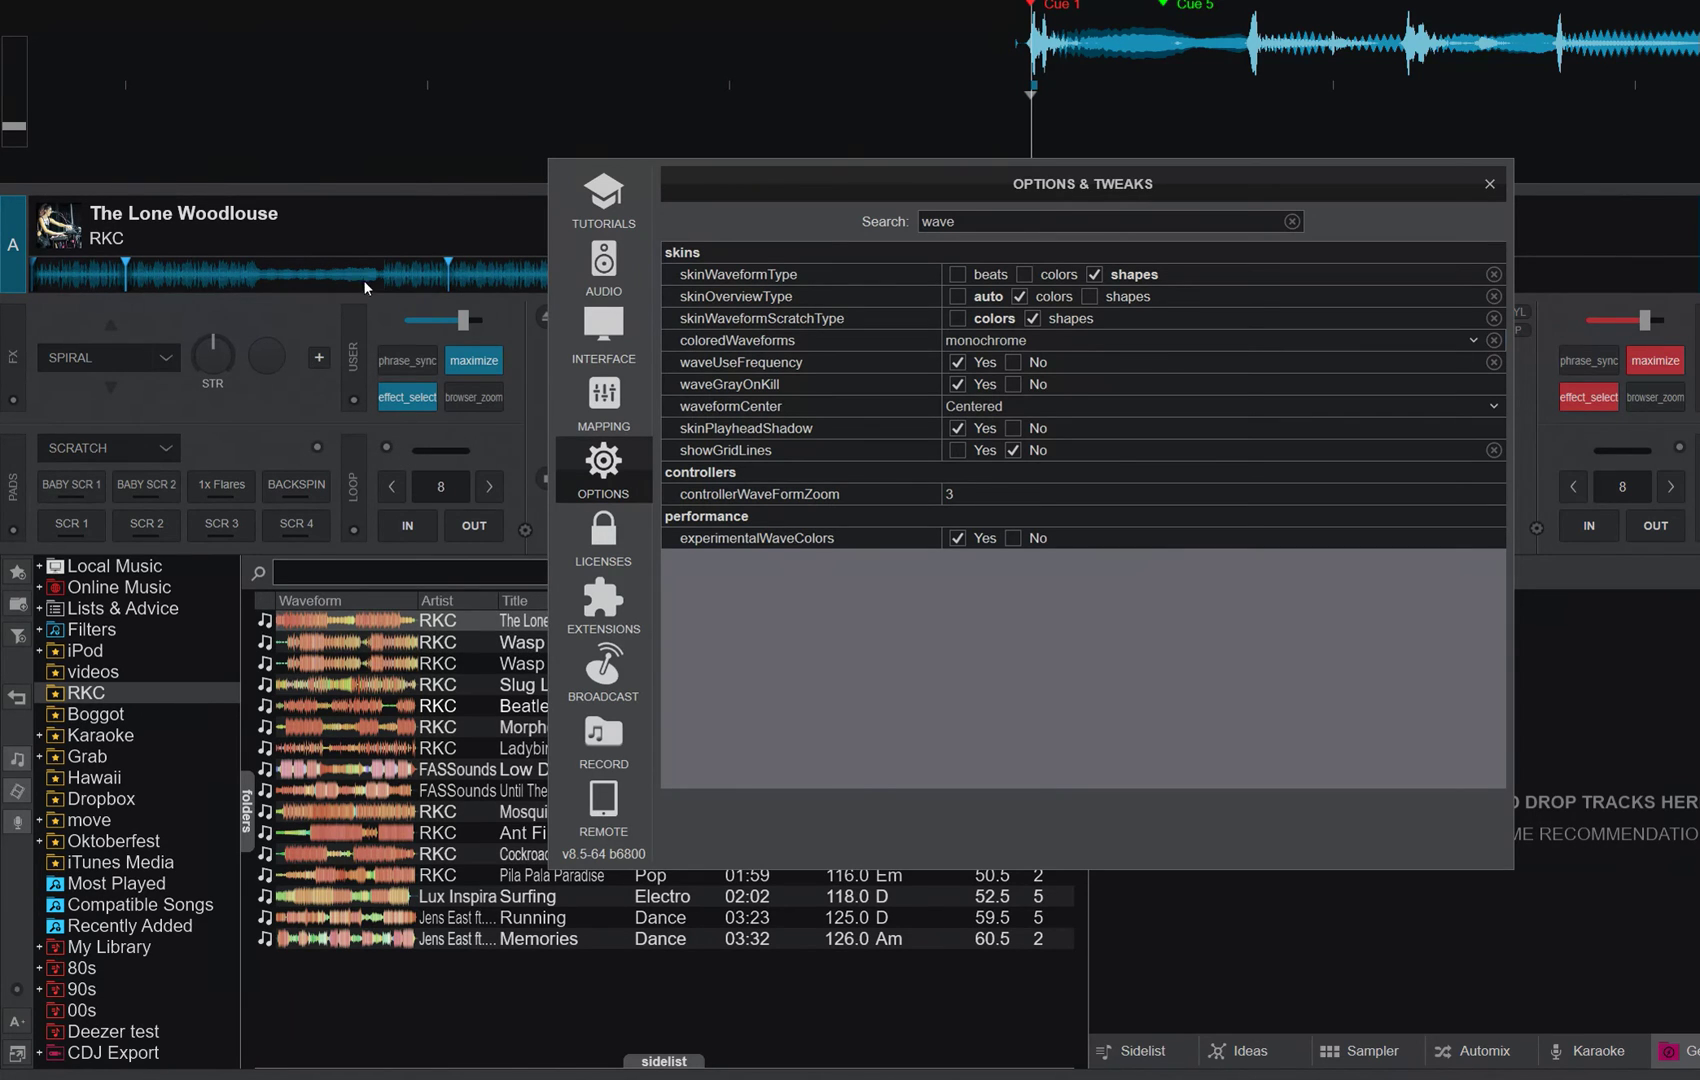
left_click_drag(706, 192, 955, 205)
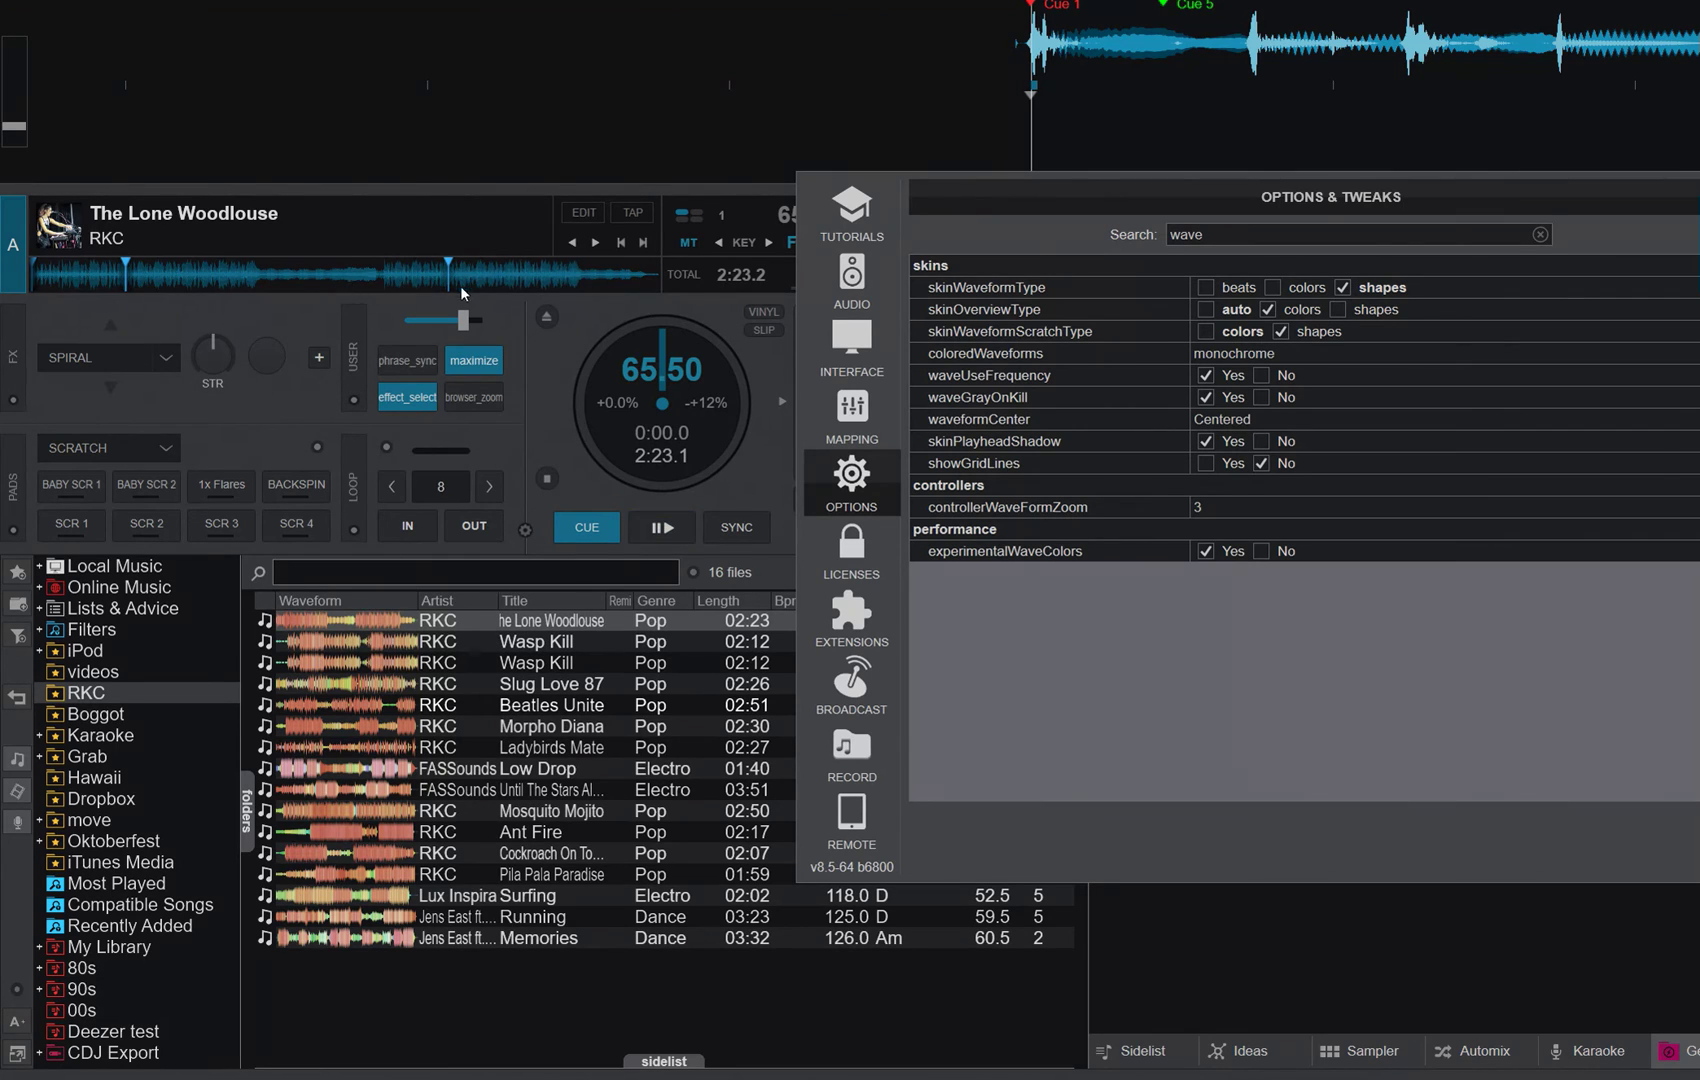
Try the ultra-blue and infra-red colour schemes, reloading The Lone Woodlouse onto deck A.
left_click(1220, 358)
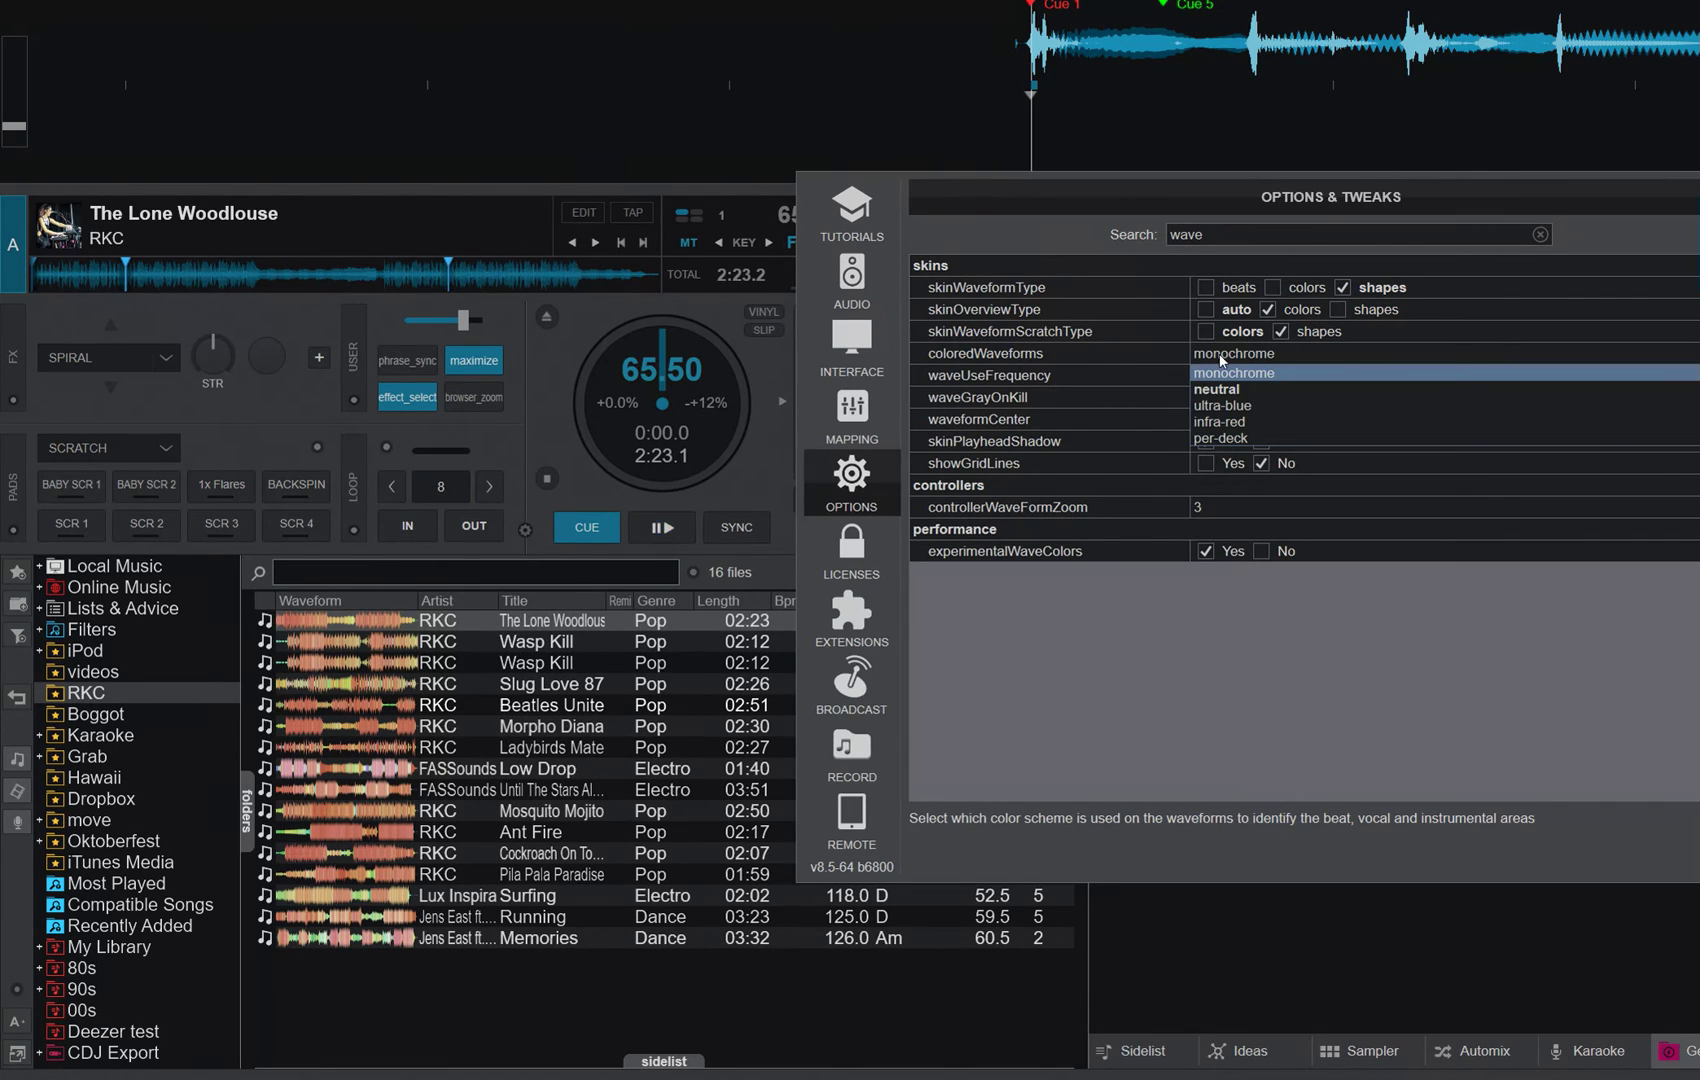
left_click(1234, 402)
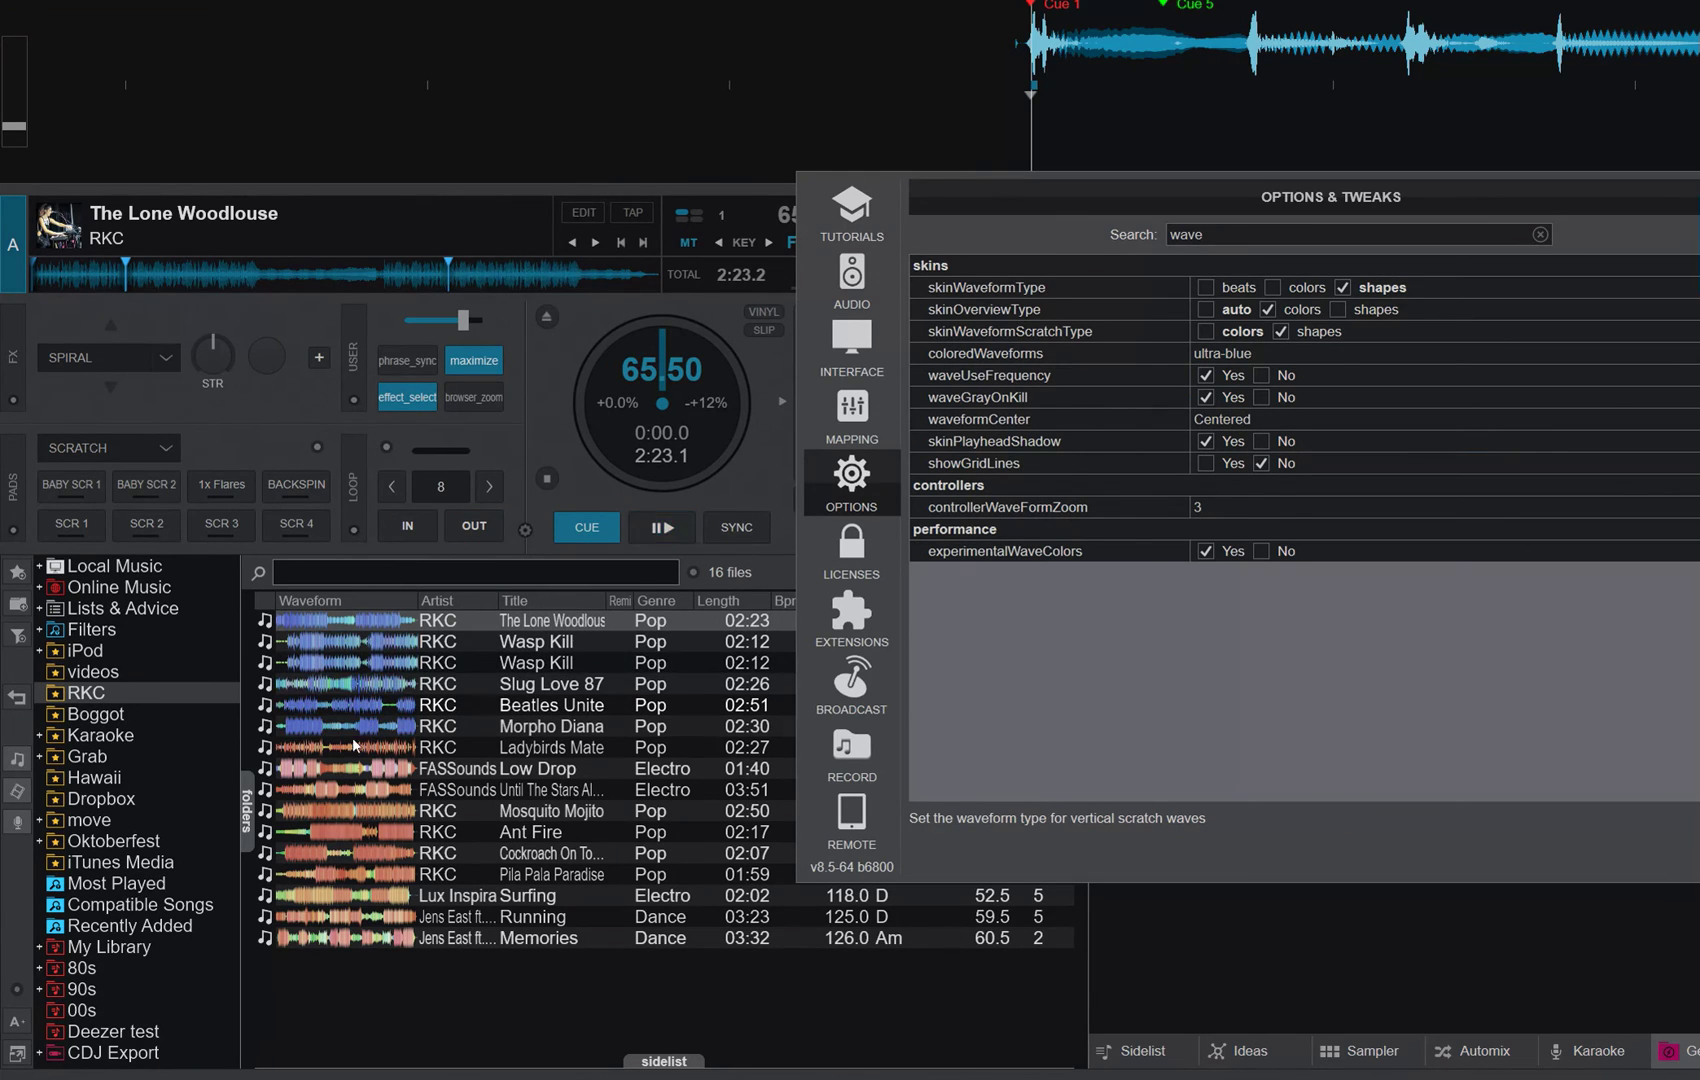
left_click(345, 641)
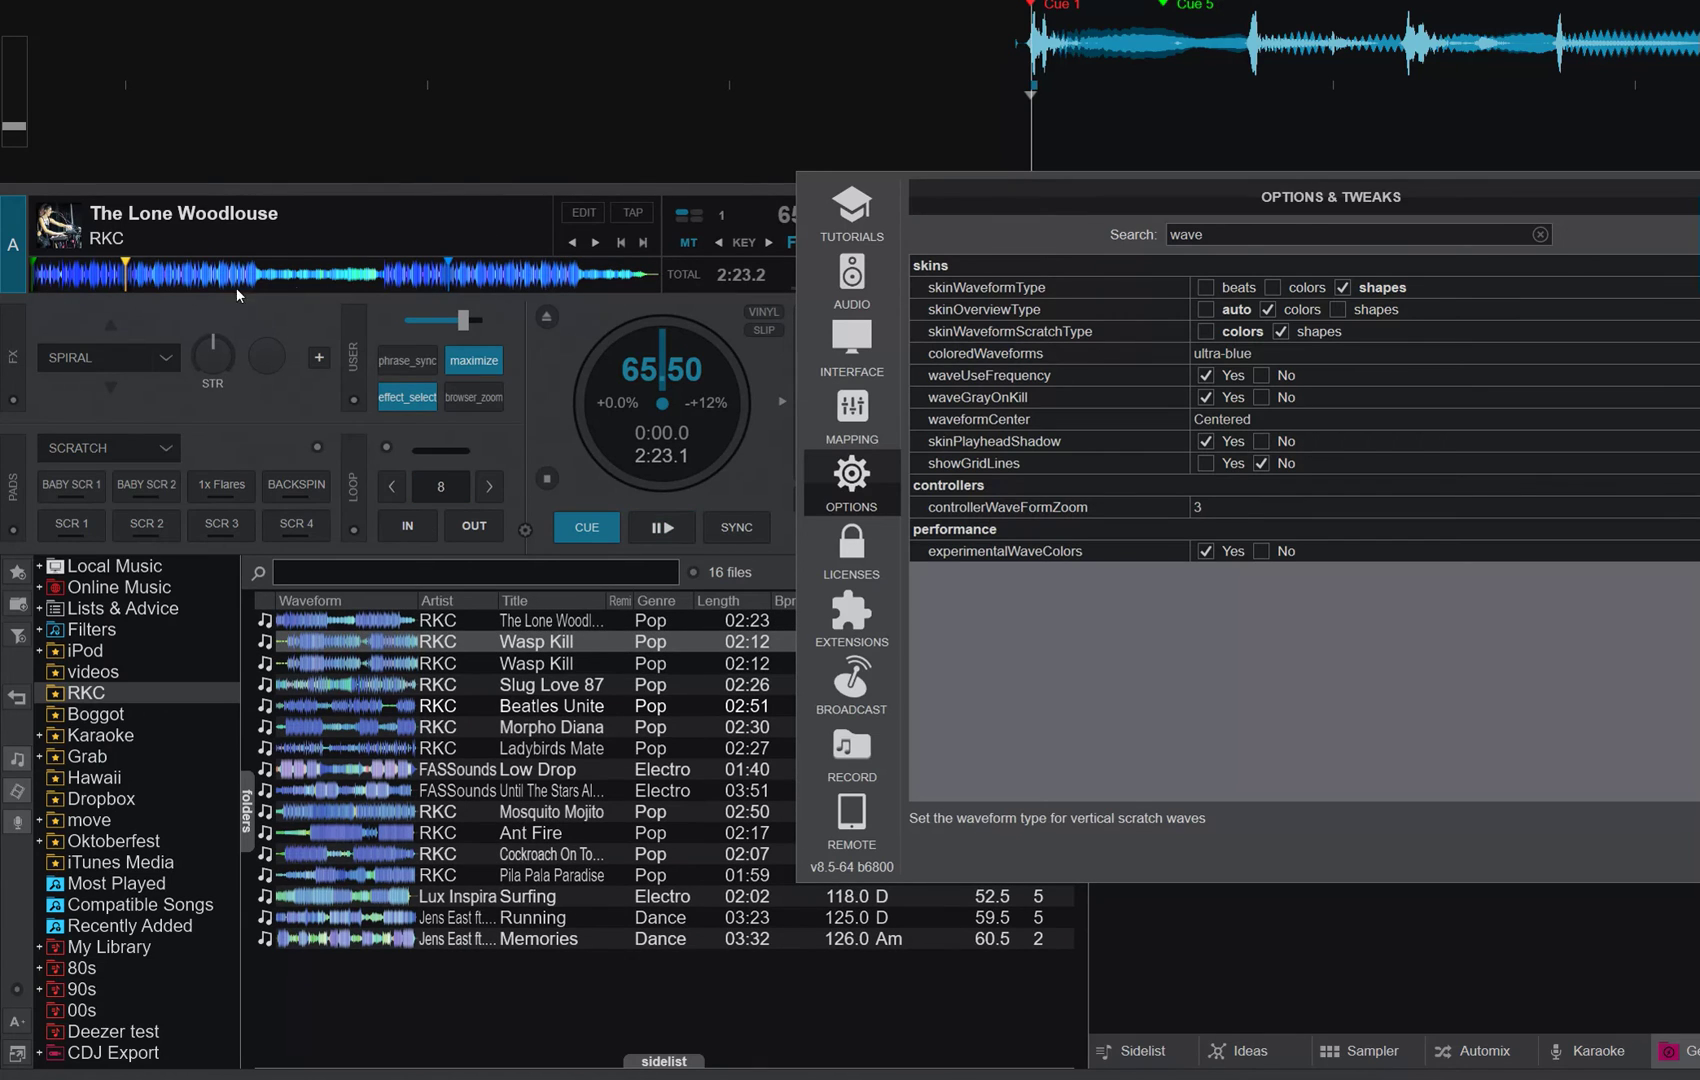
left_click(1254, 352)
left_click(1244, 416)
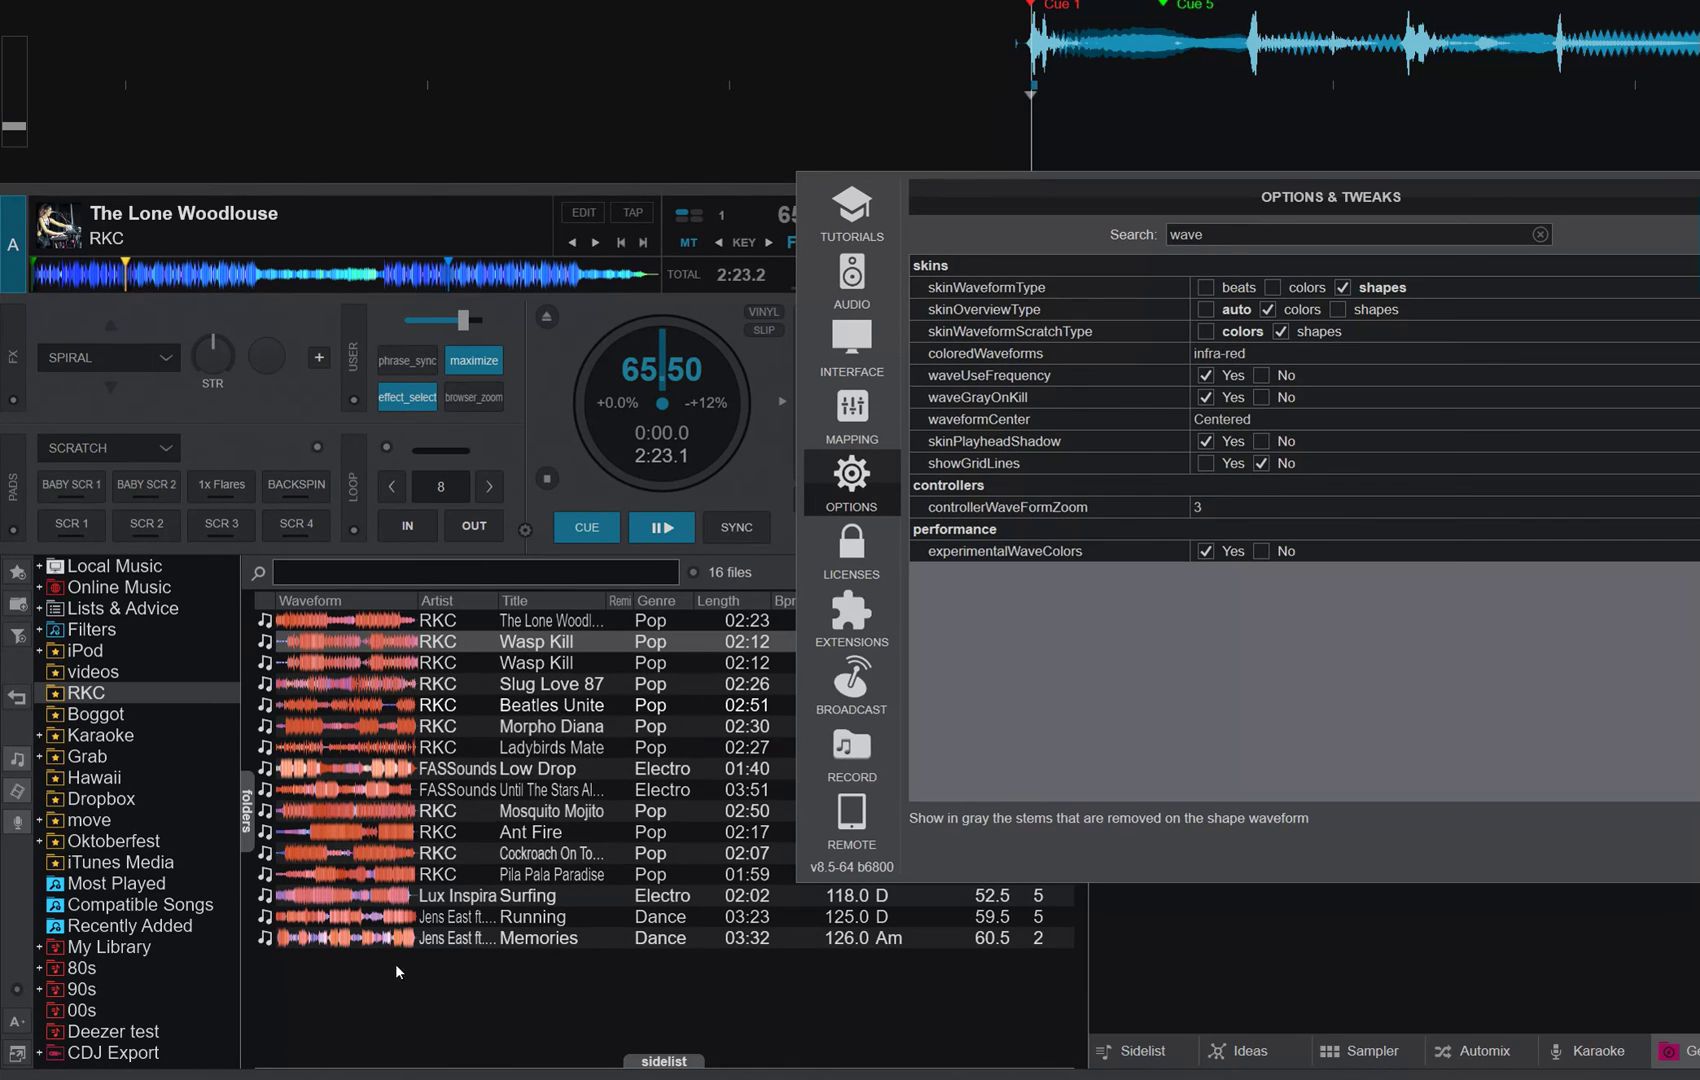
left_click_drag(340, 621, 395, 520)
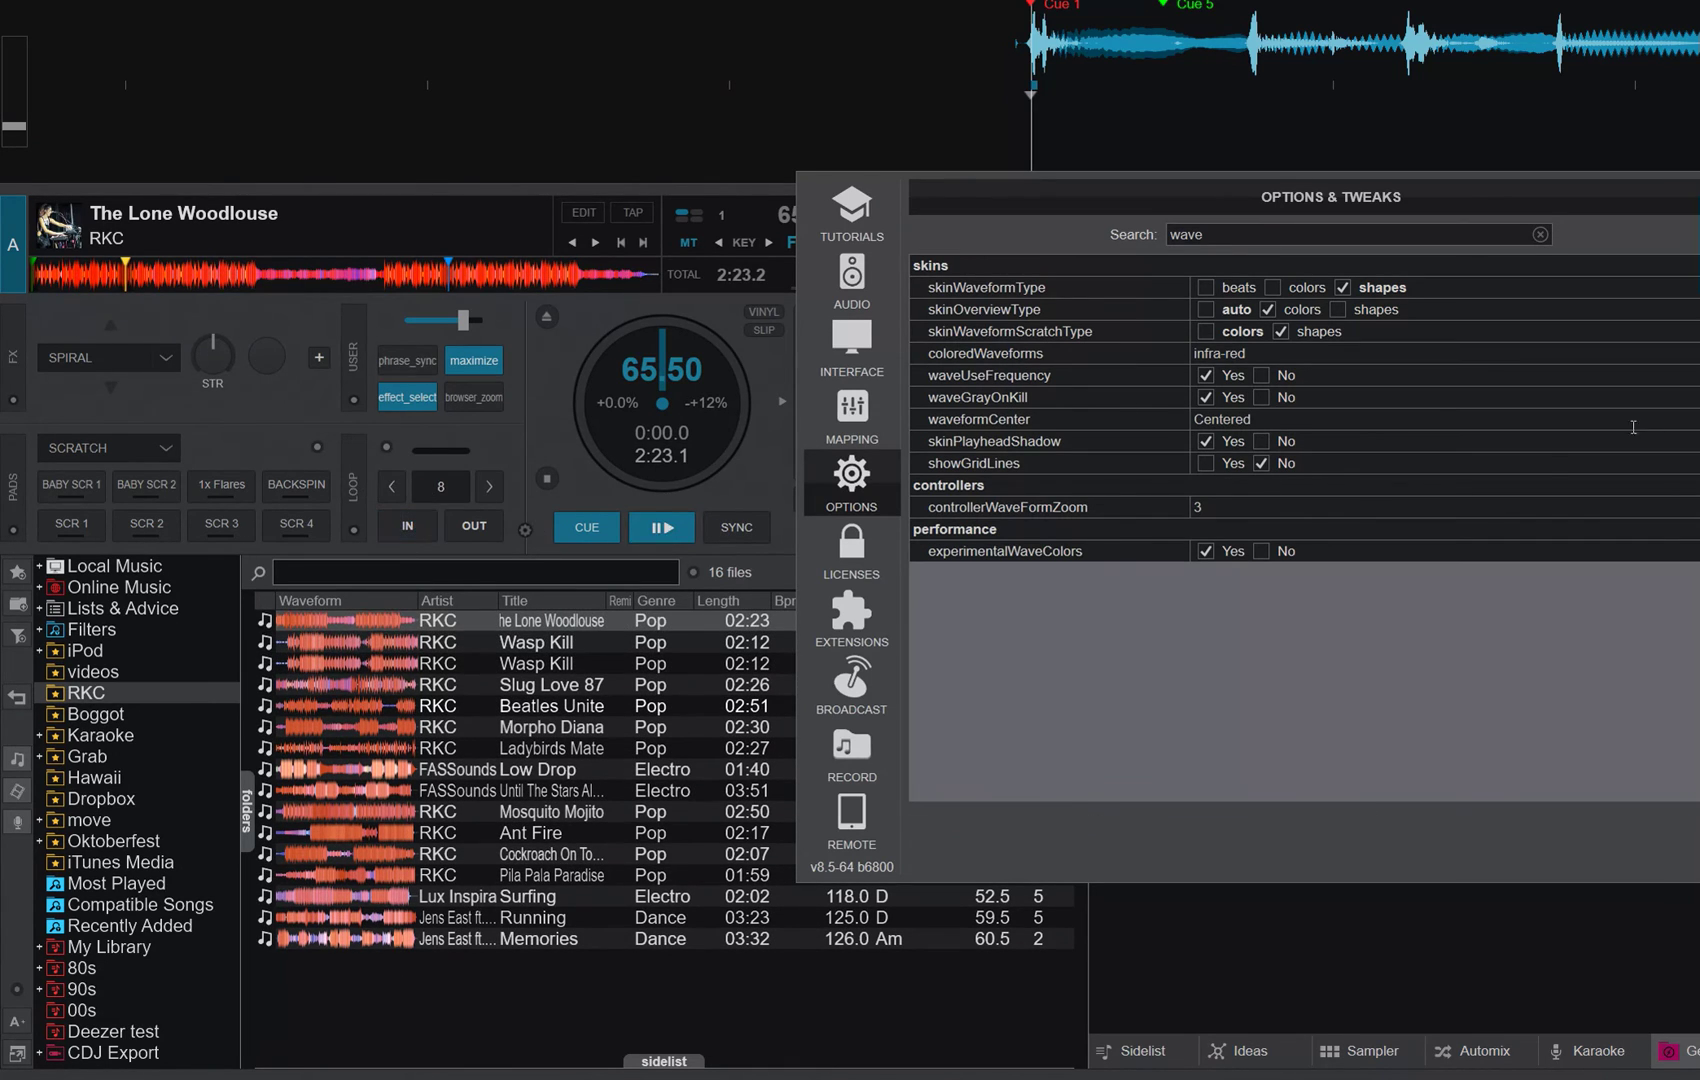
Settle on the neutral colour scheme, reload the track, and close Options & Tweaks.
left_click(1259, 356)
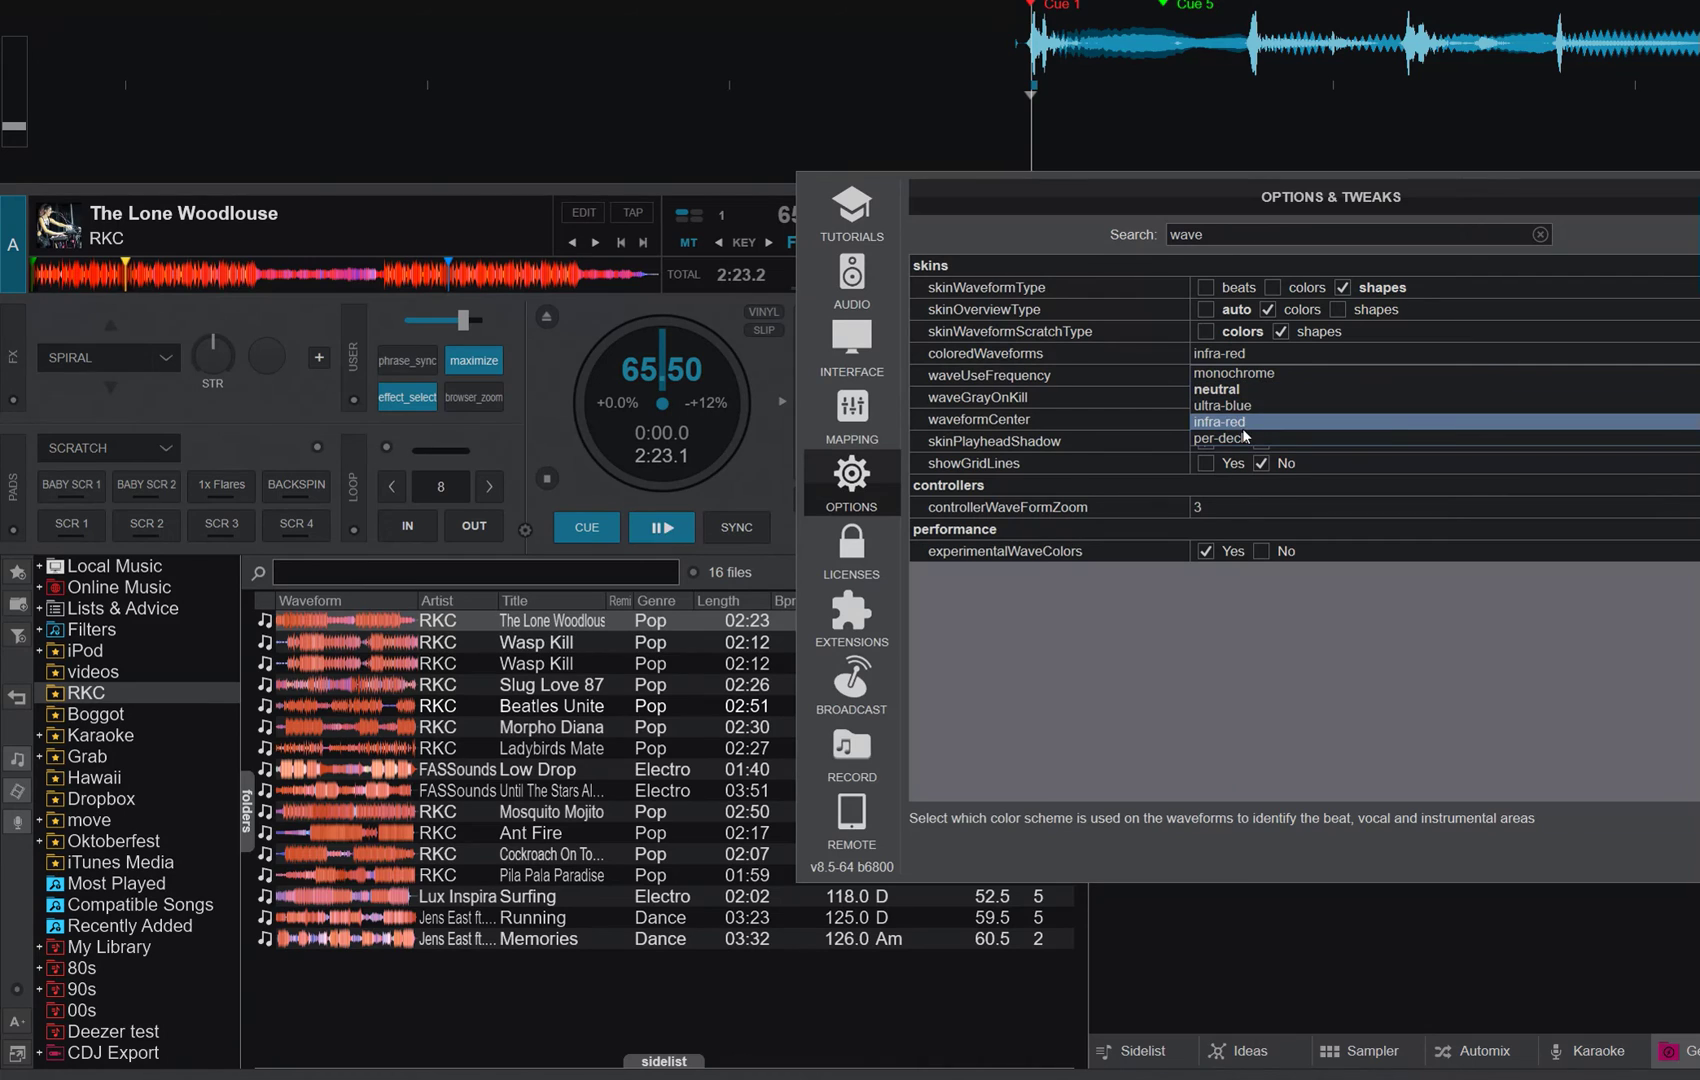
left_click(1299, 388)
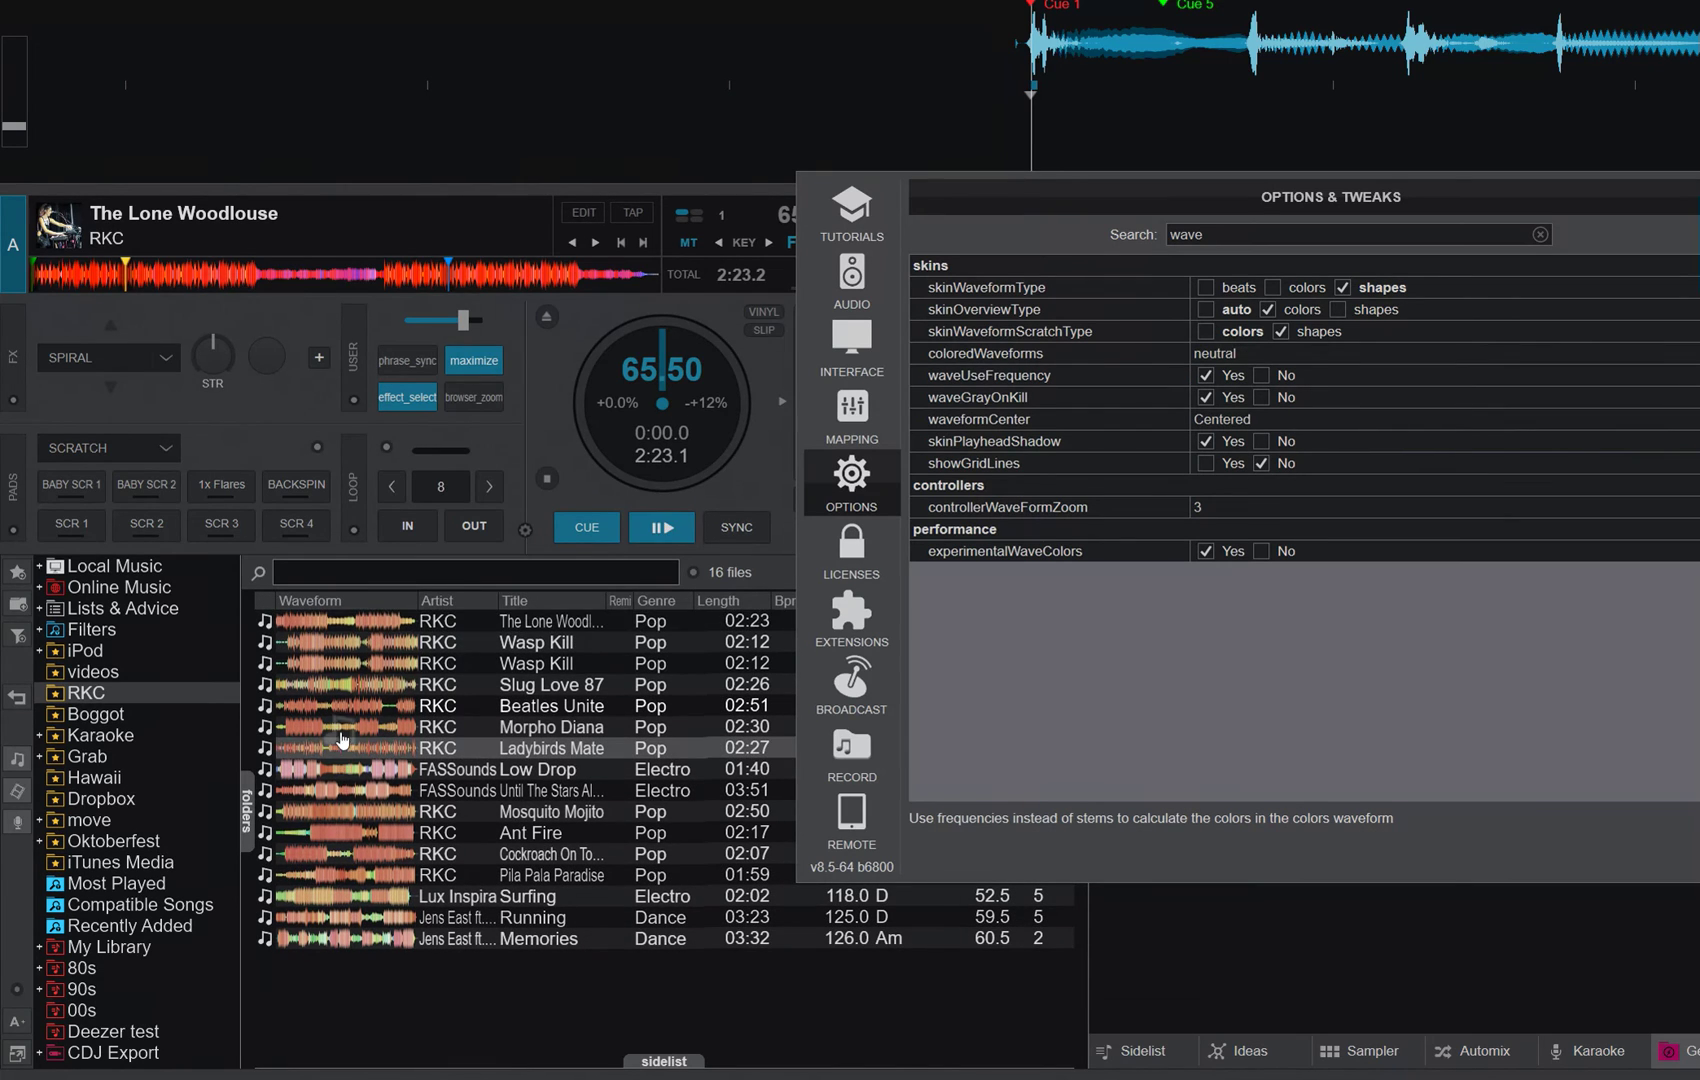
left_click_drag(340, 705, 333, 515)
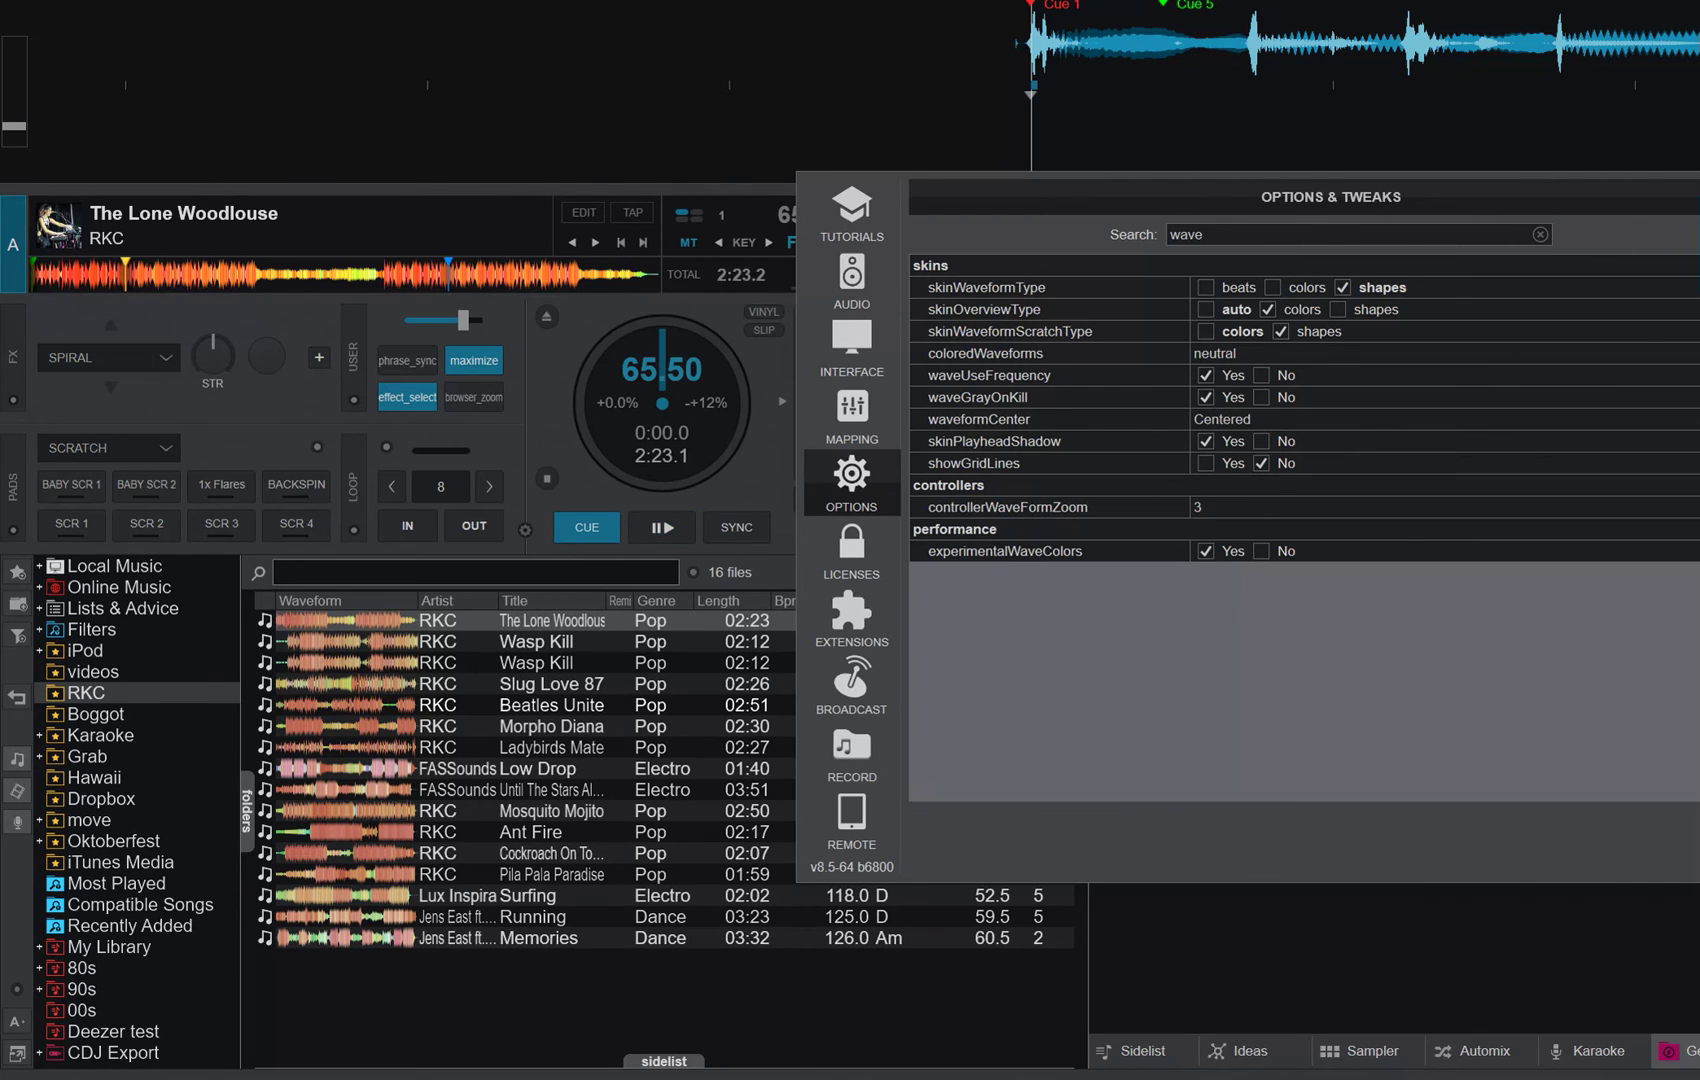
key("Escape")
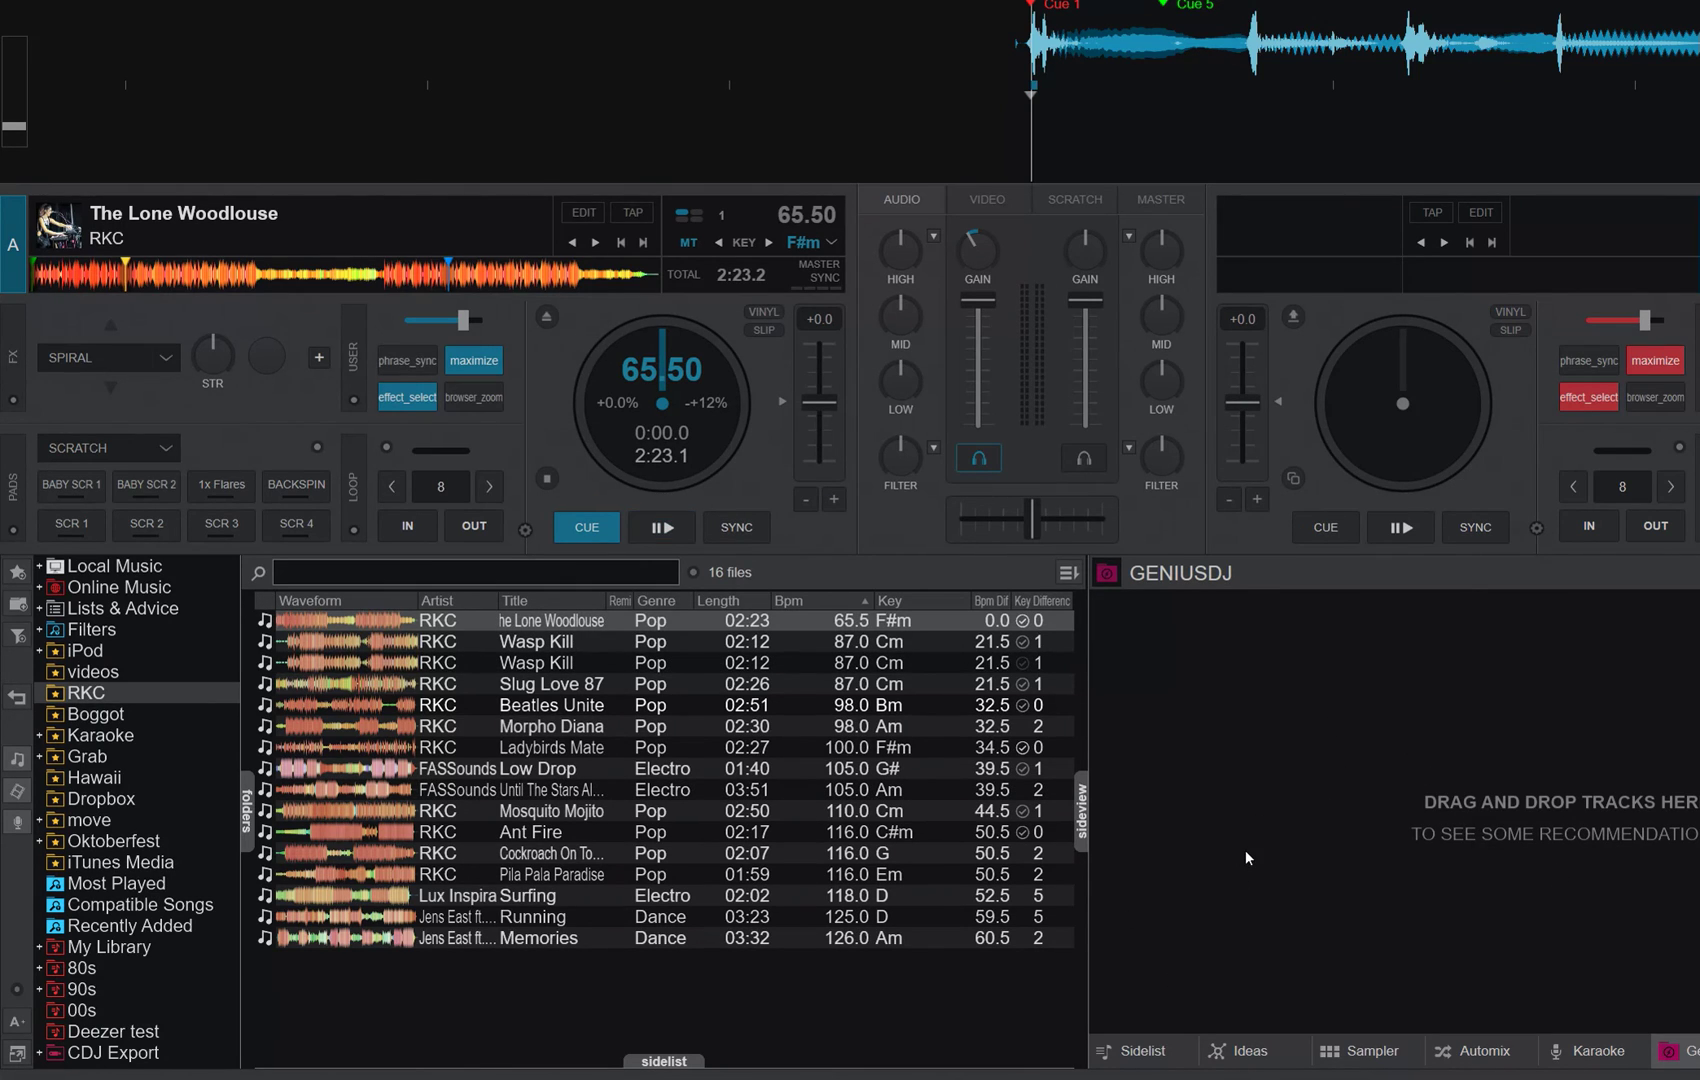
Open the Sidelist and toggle its Waveform column off and back on from the header menu.
left_click(1141, 1062)
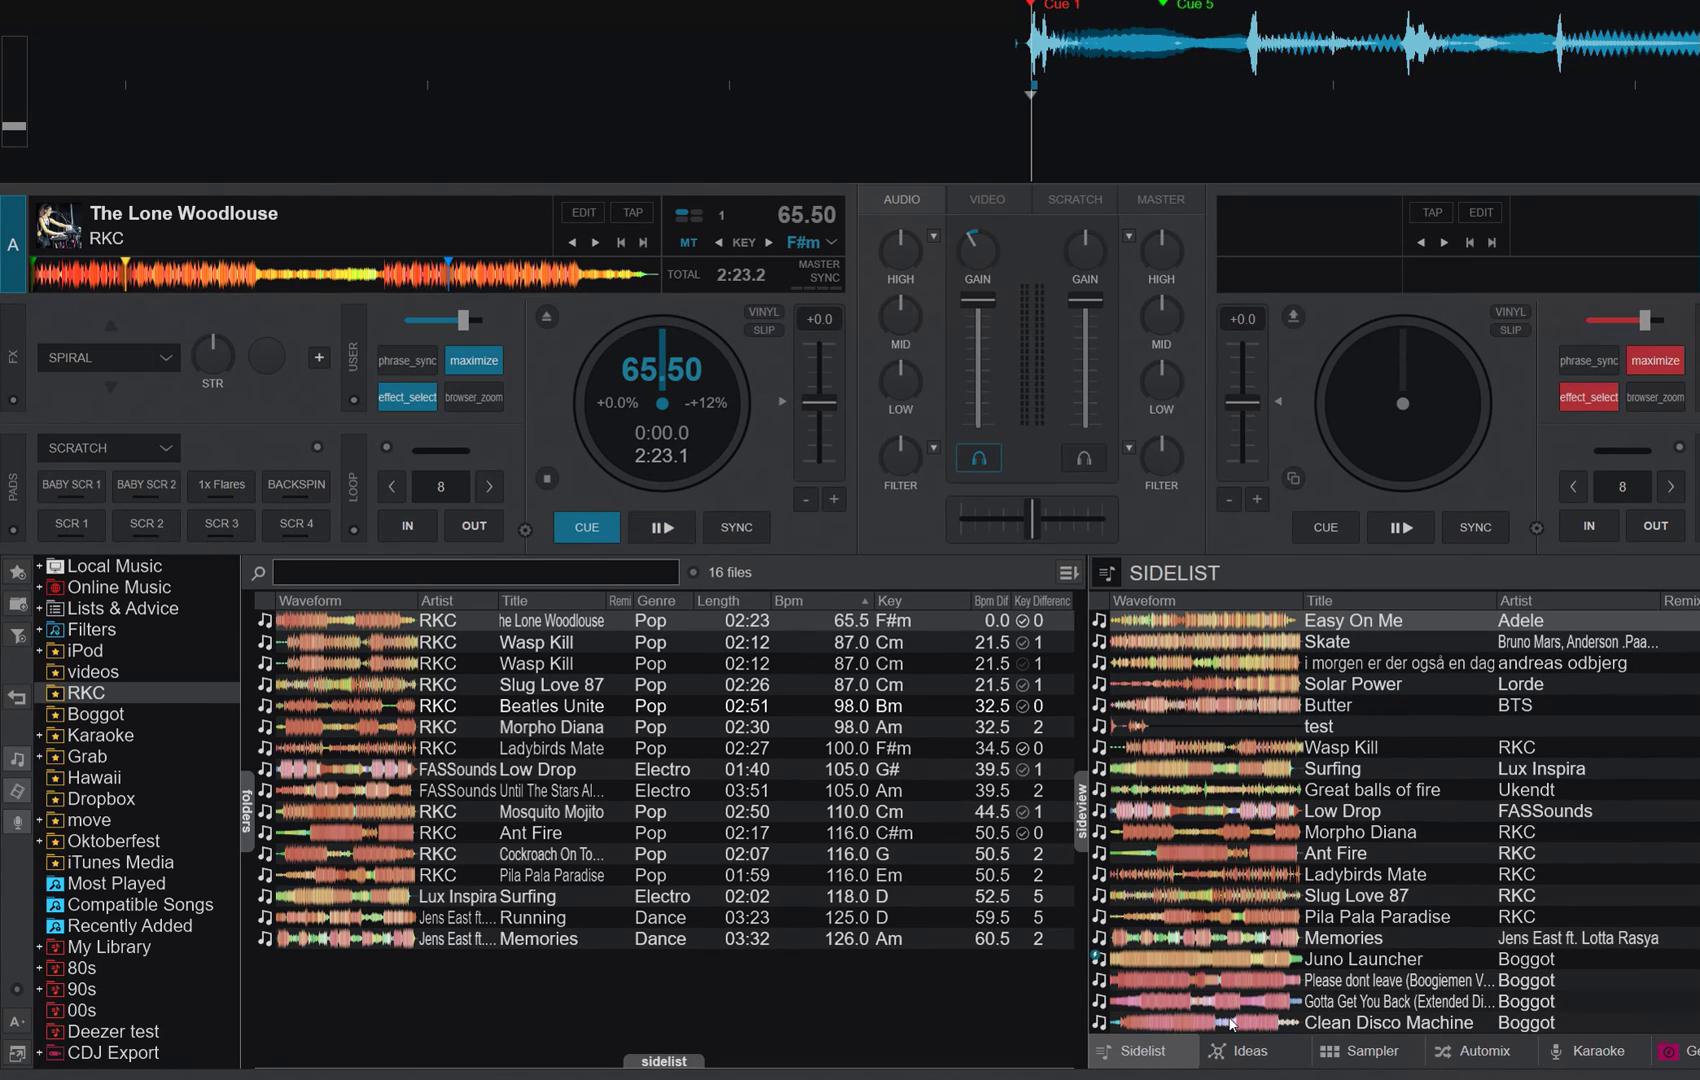
right_click(1187, 606)
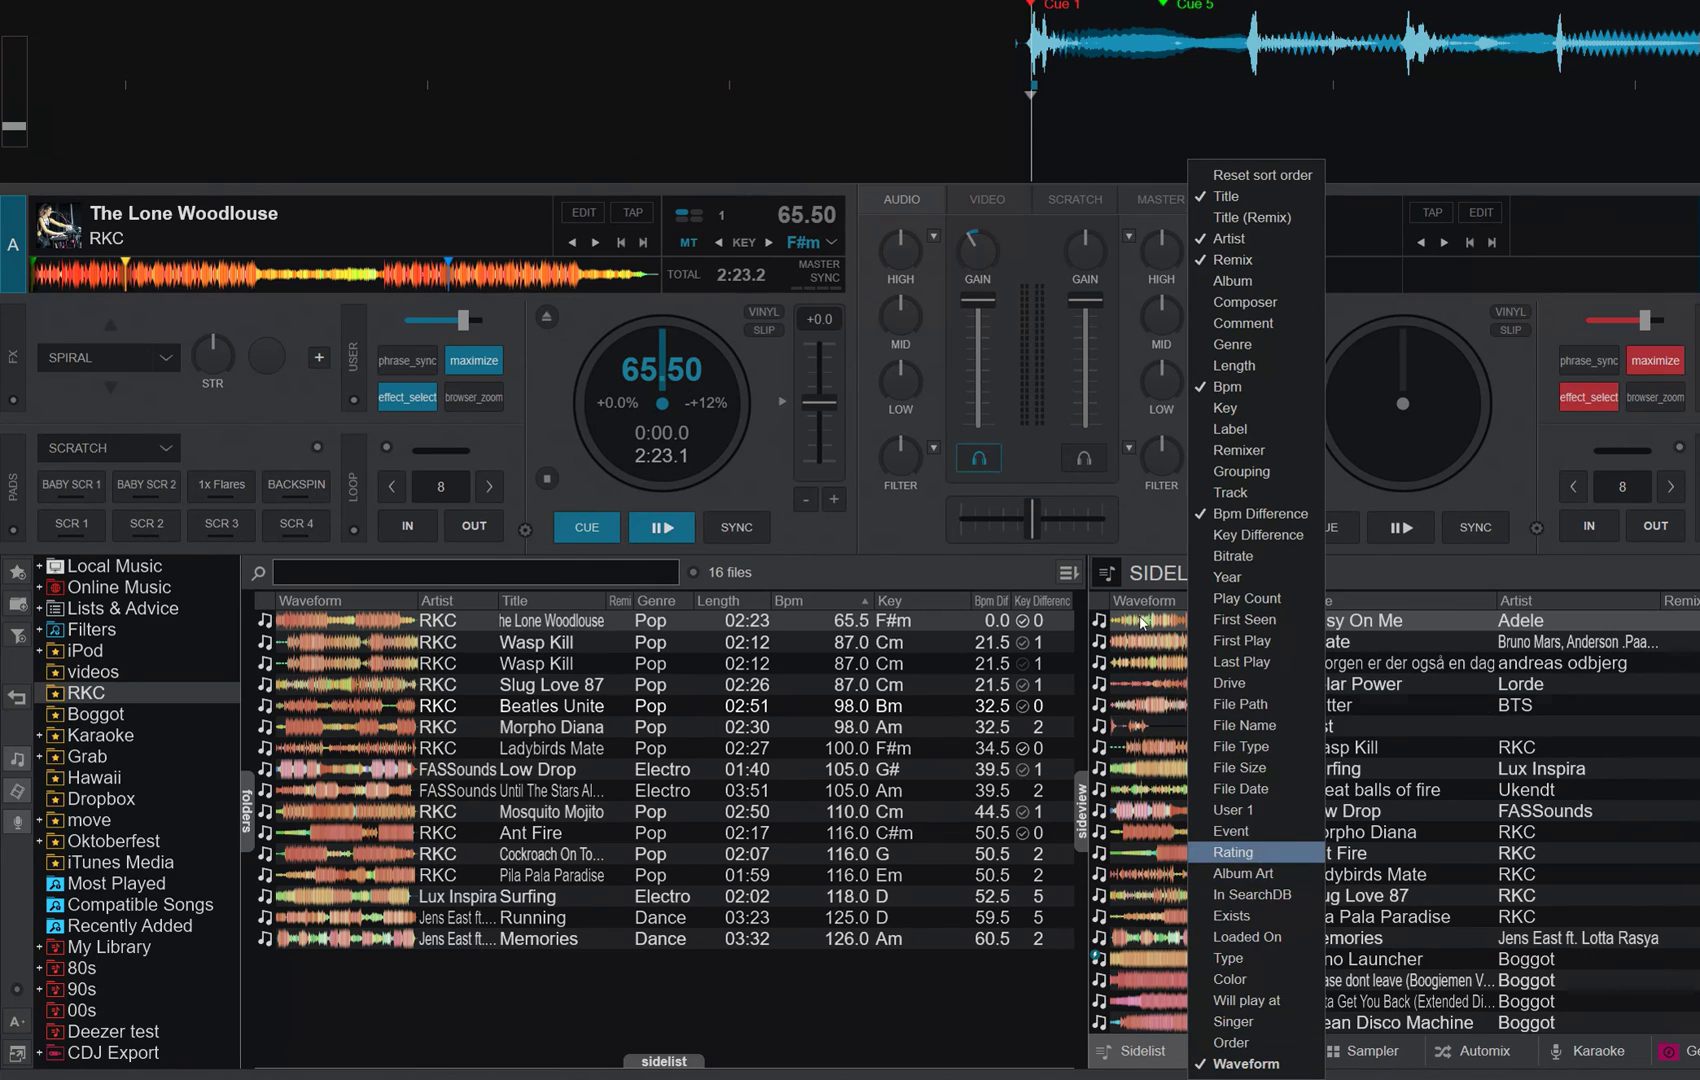
left_click(1247, 1064)
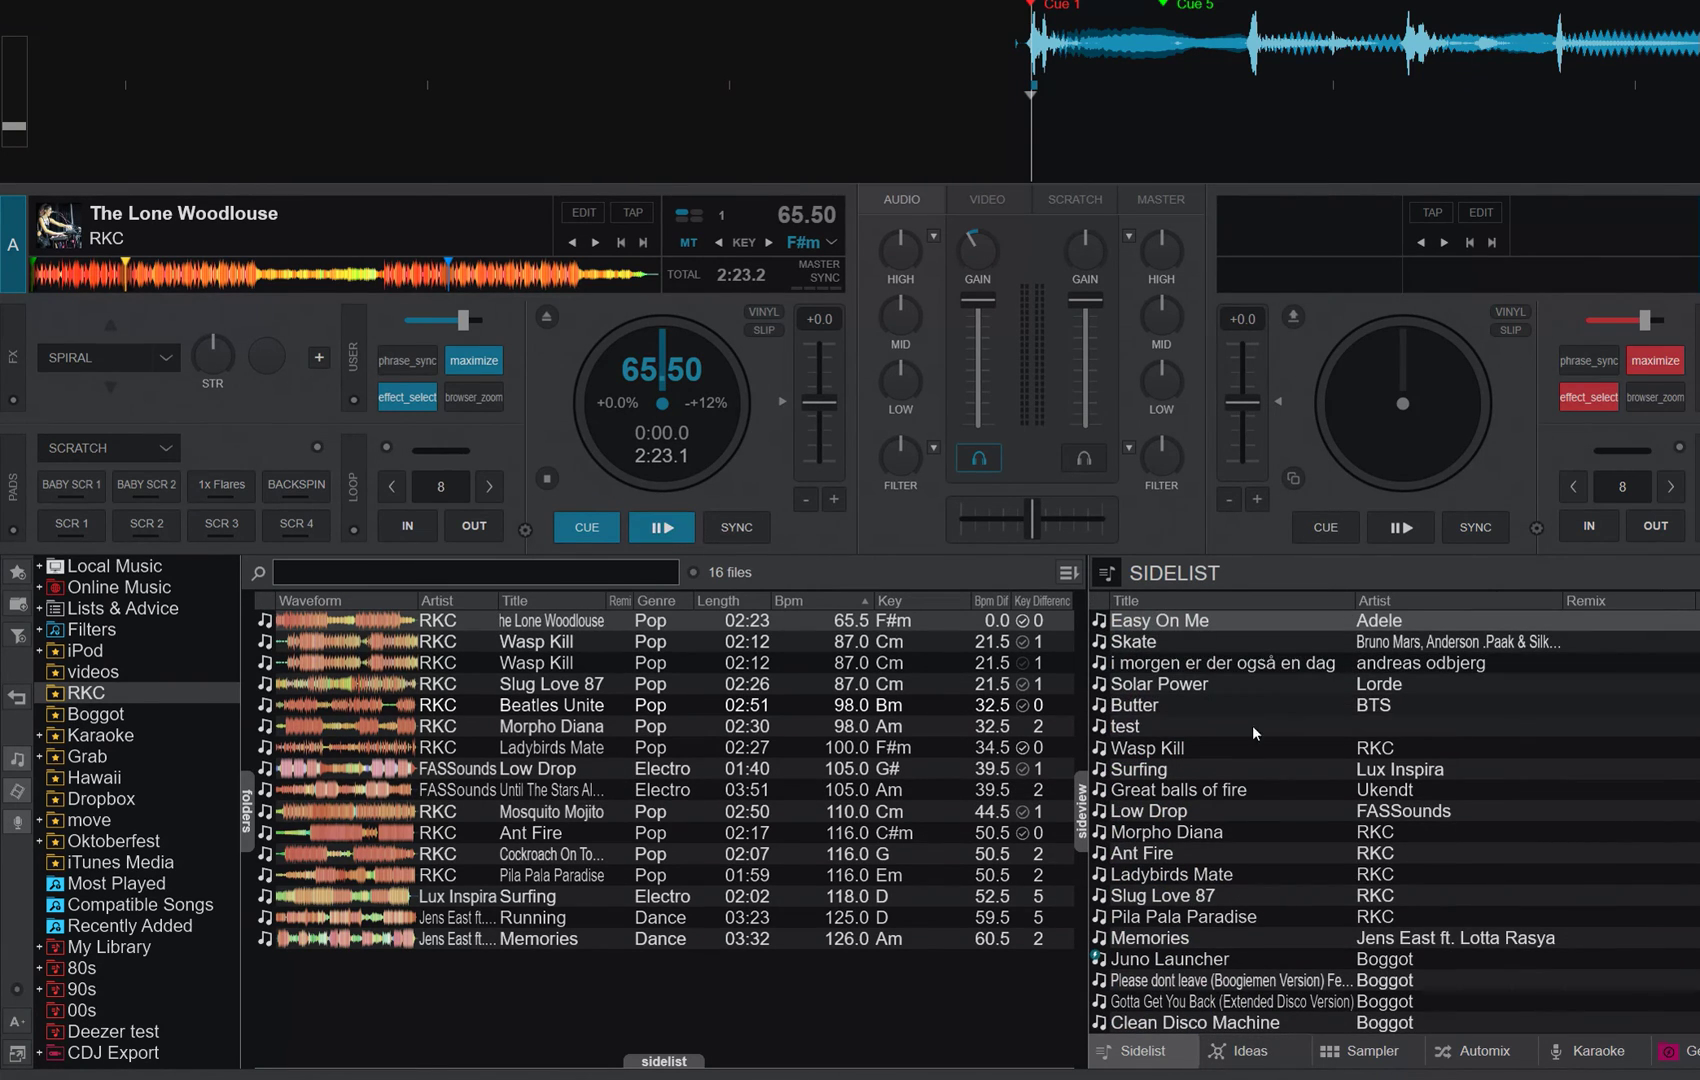
right_click(1163, 600)
left_click(1207, 1063)
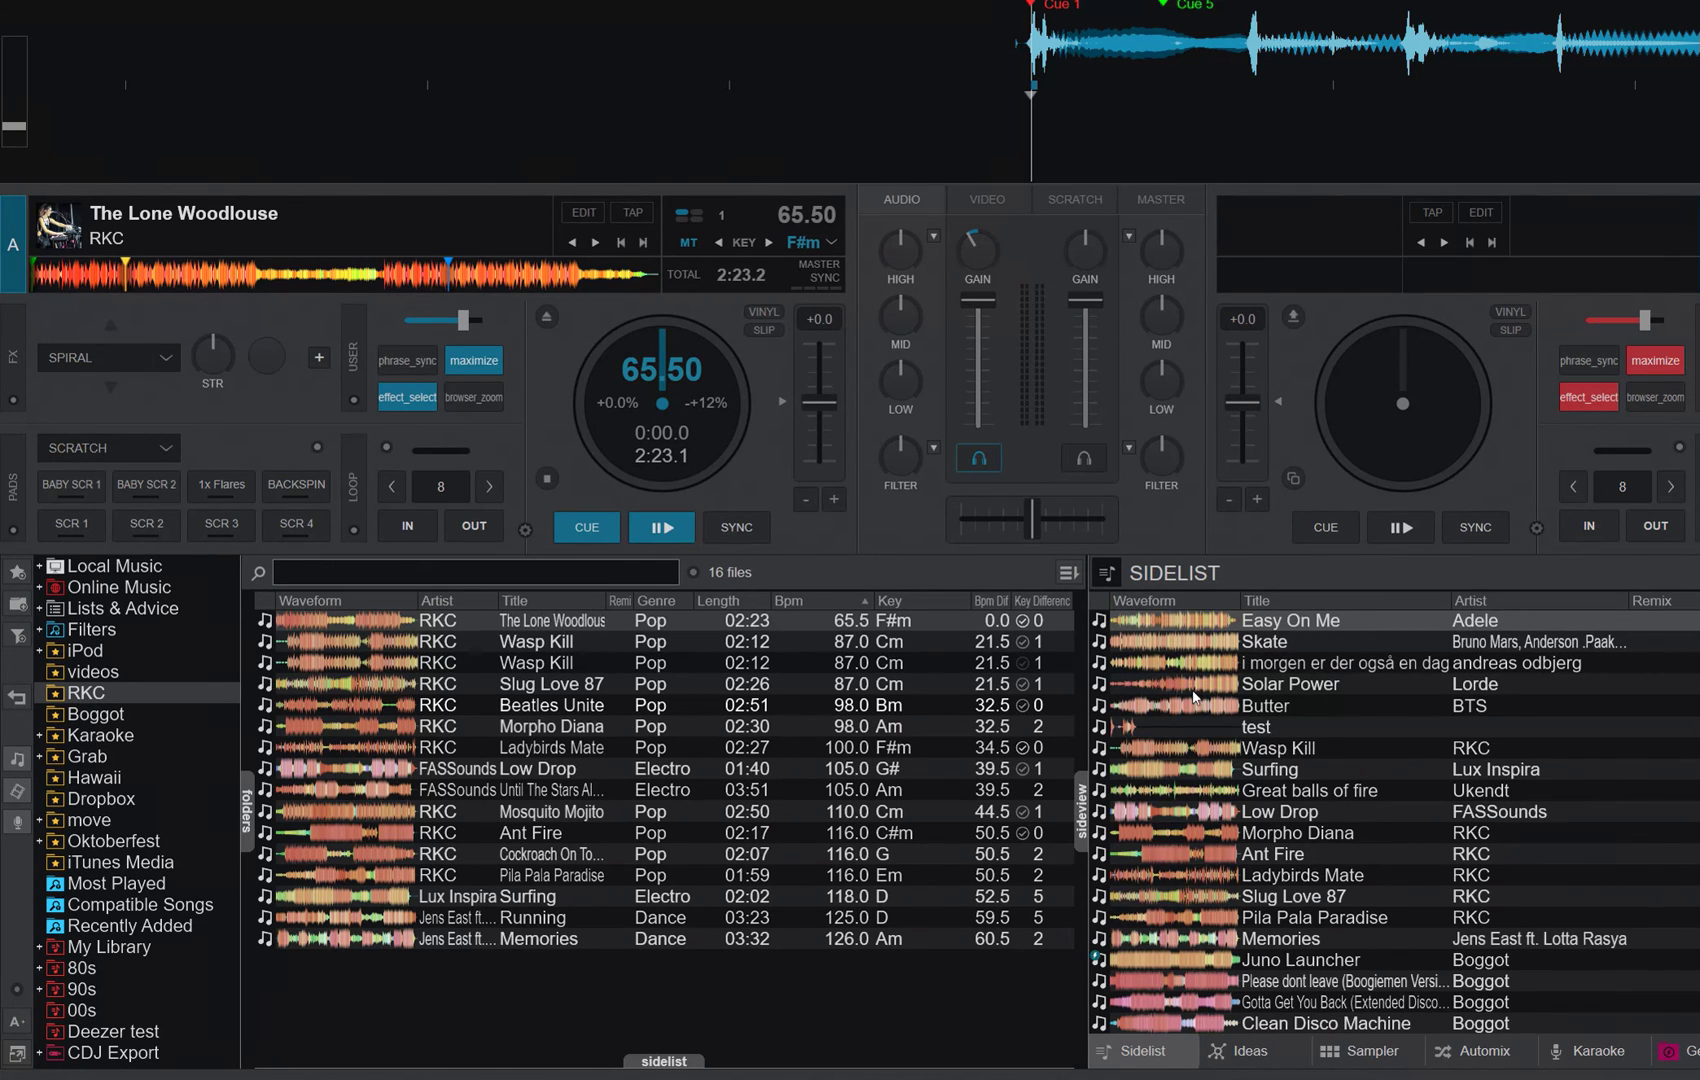
Check the Ideas tab, then add Slug Love 87 through Low Drop to the Automix list.
left_click(1250, 1050)
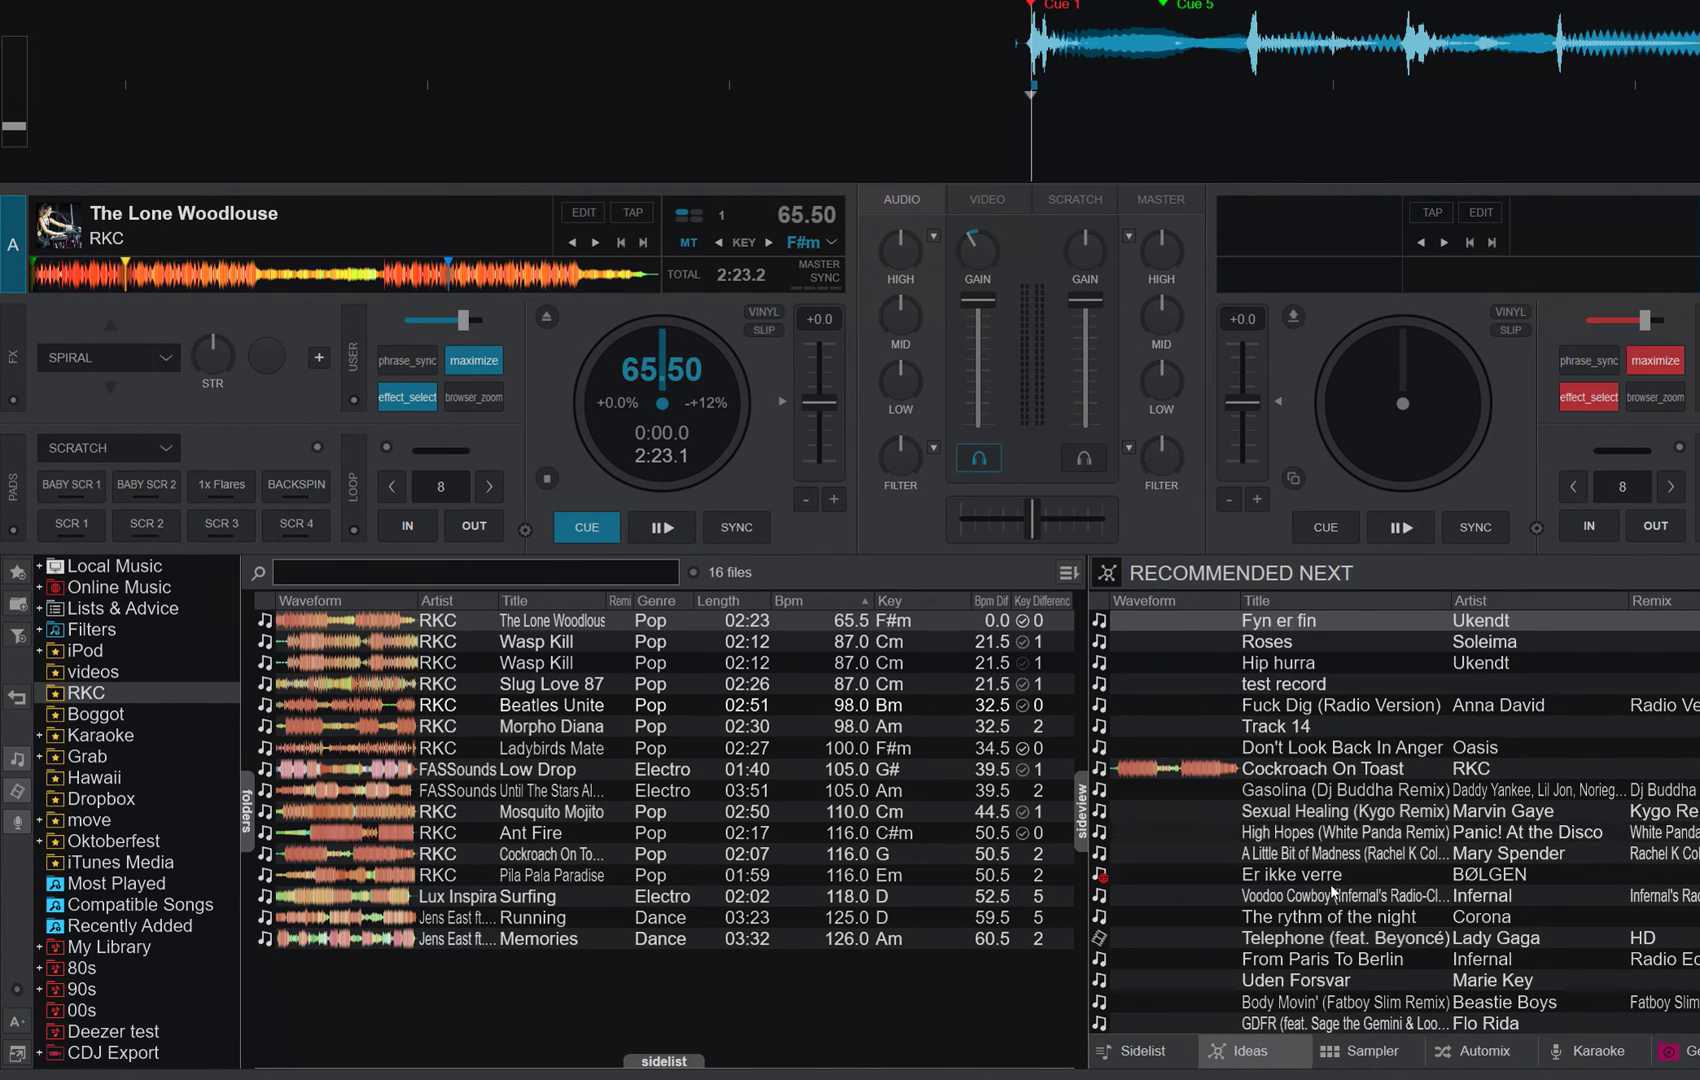
left_click(1476, 1050)
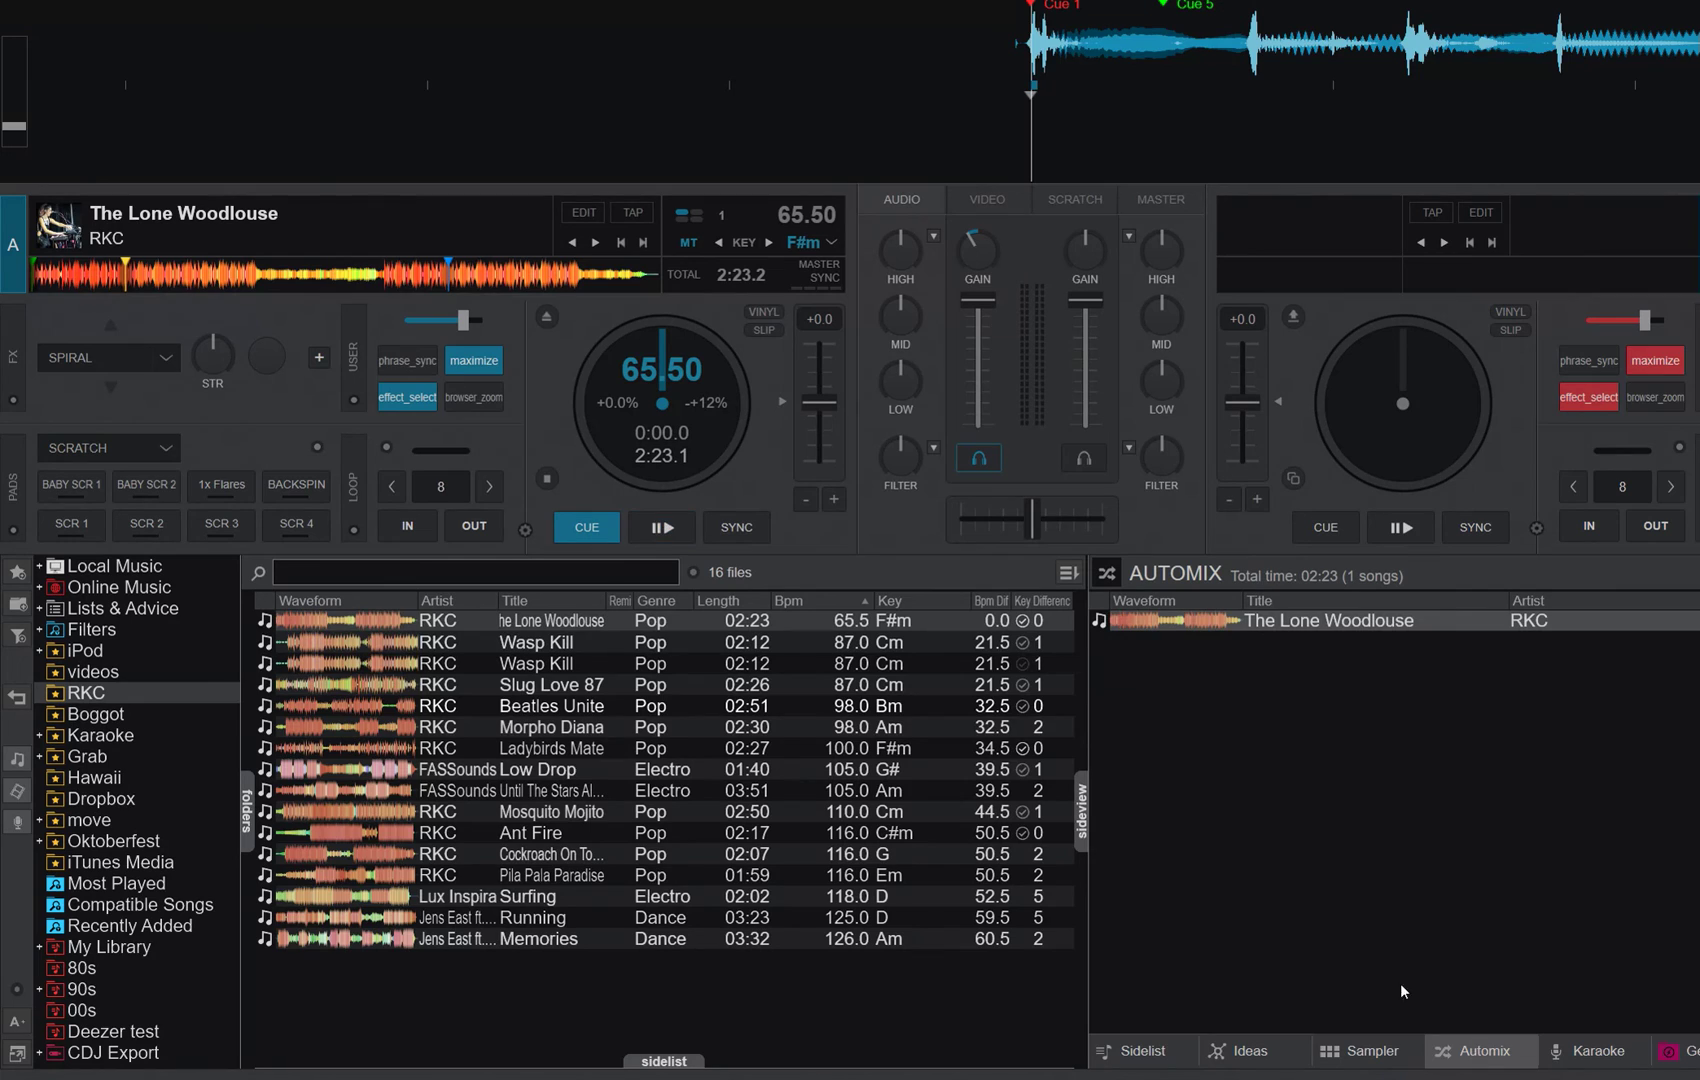
left_click(390, 684)
left_click(390, 768, "shift")
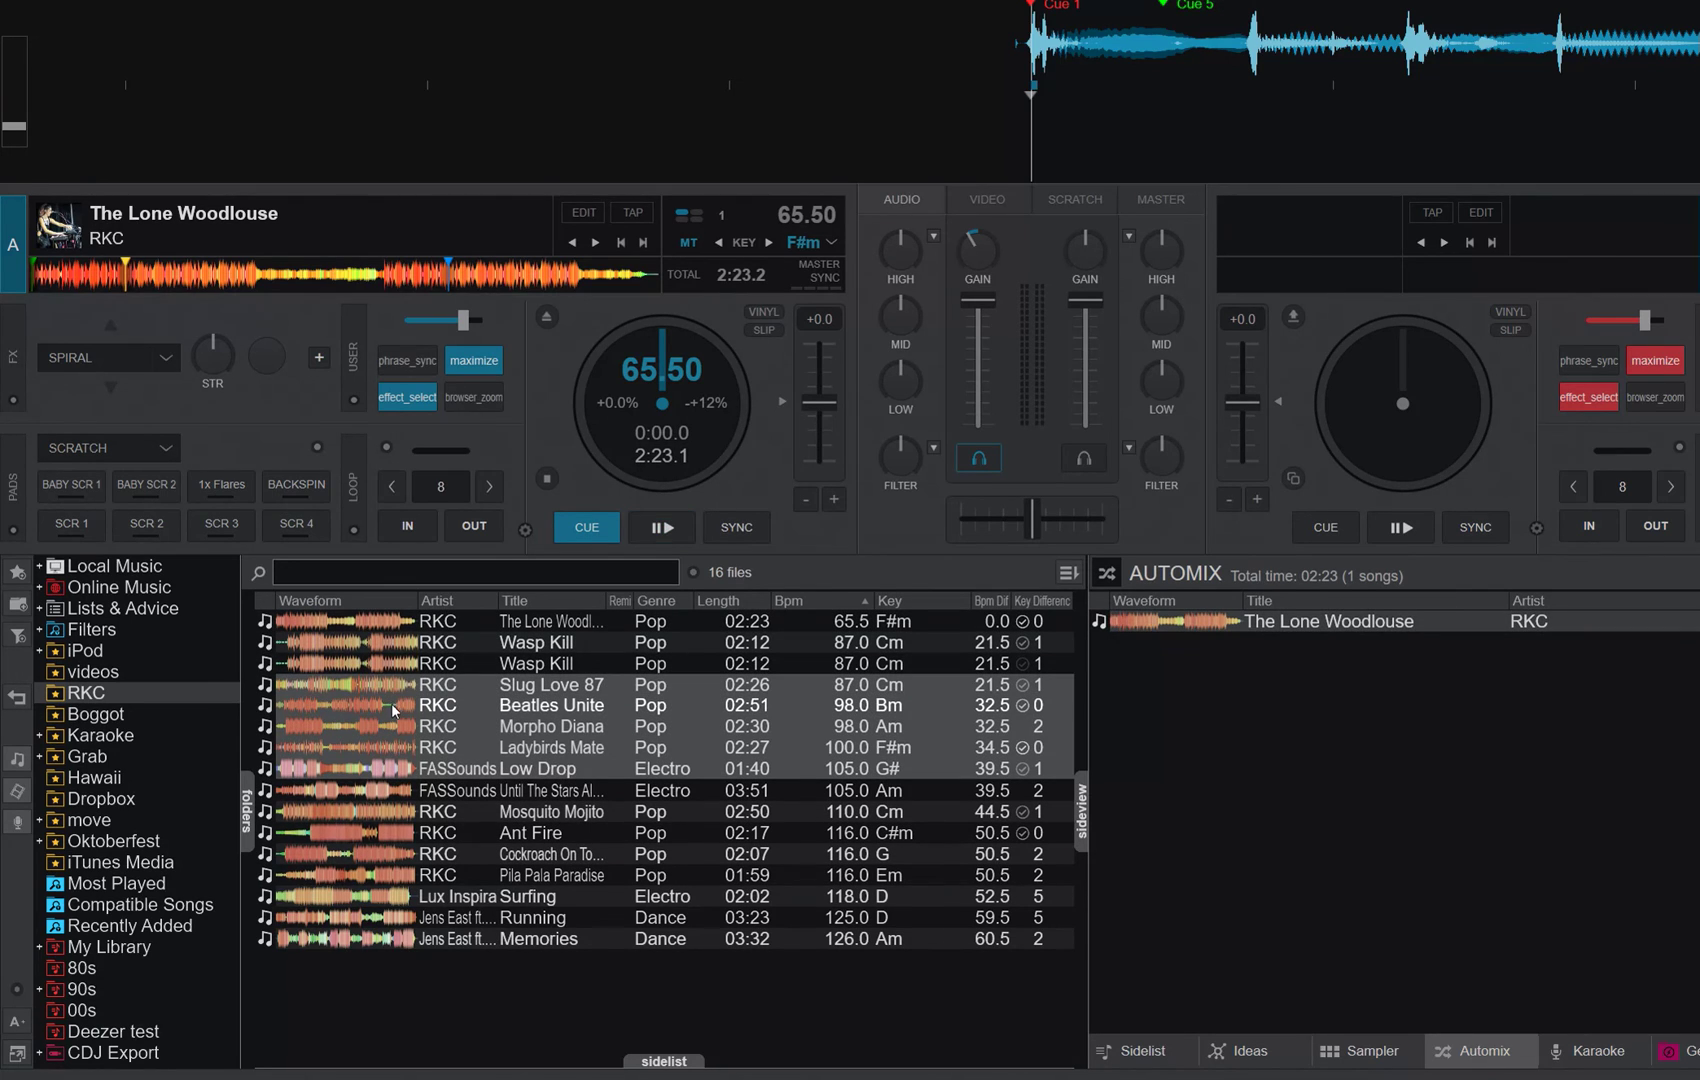
left_click_drag(390, 703, 1231, 740)
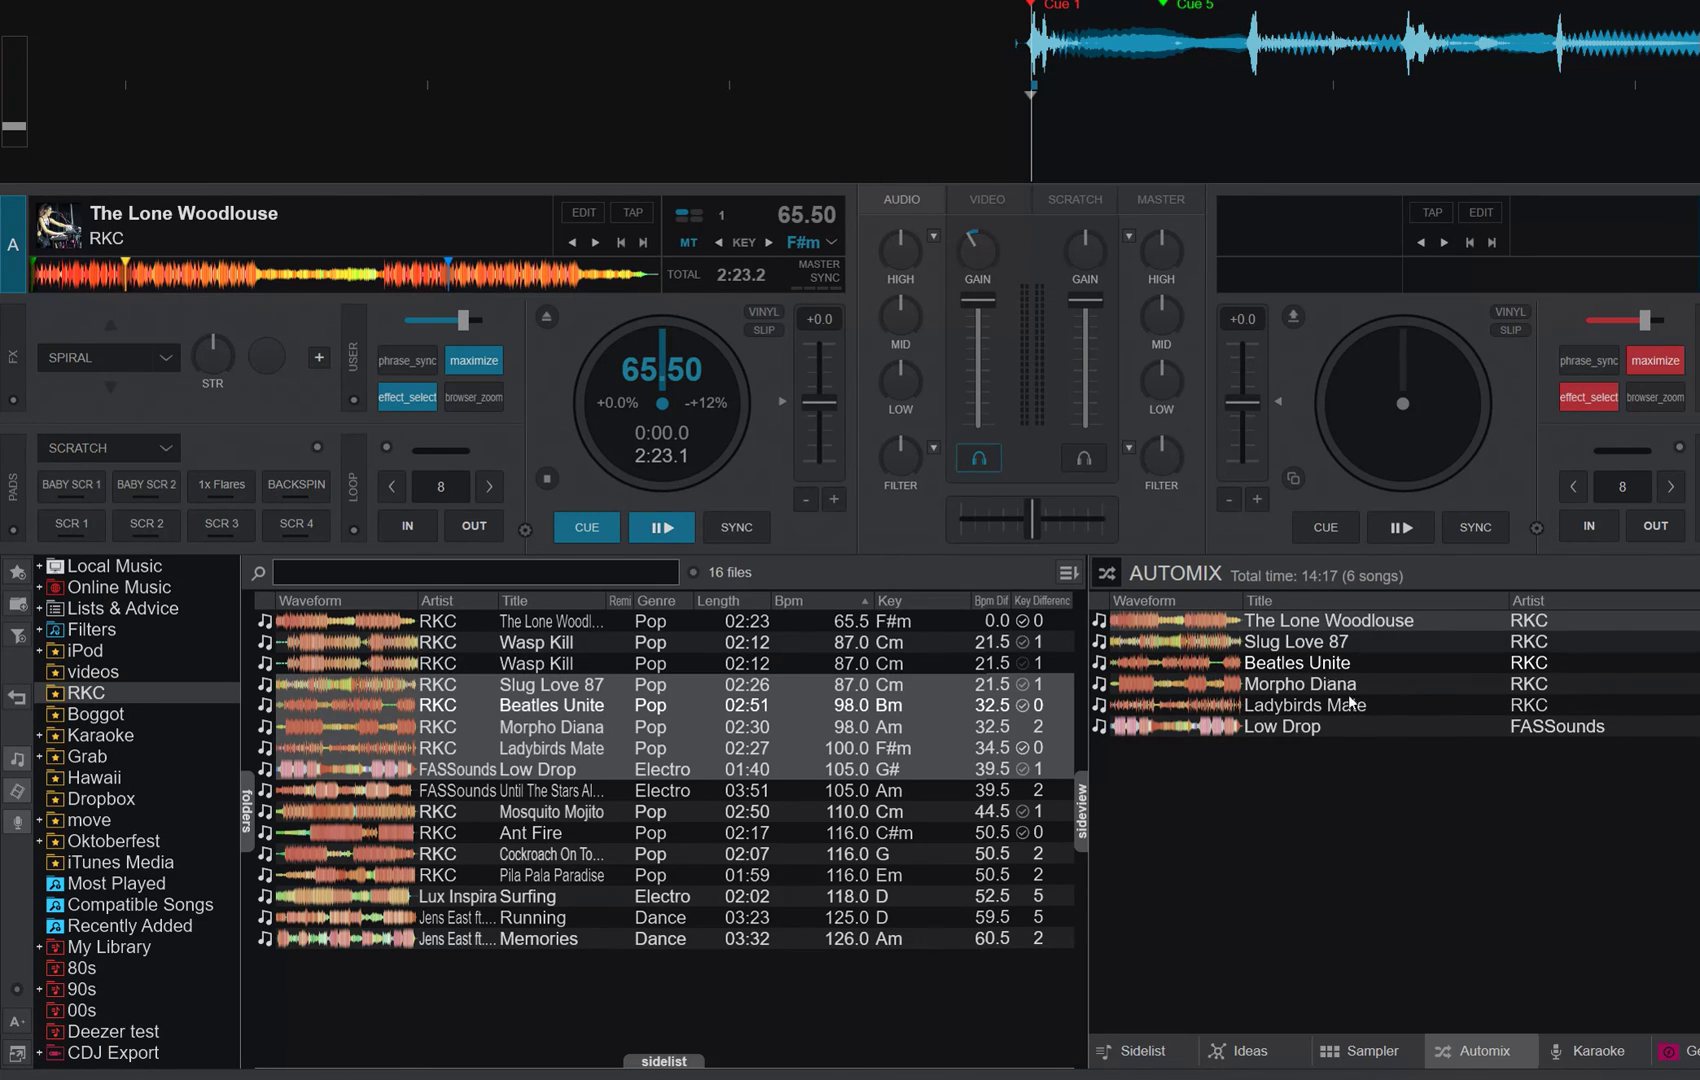
Switch the side panel to the Karaoke tab, listing Bonsoir Madame and one other song.
left_click(1598, 1051)
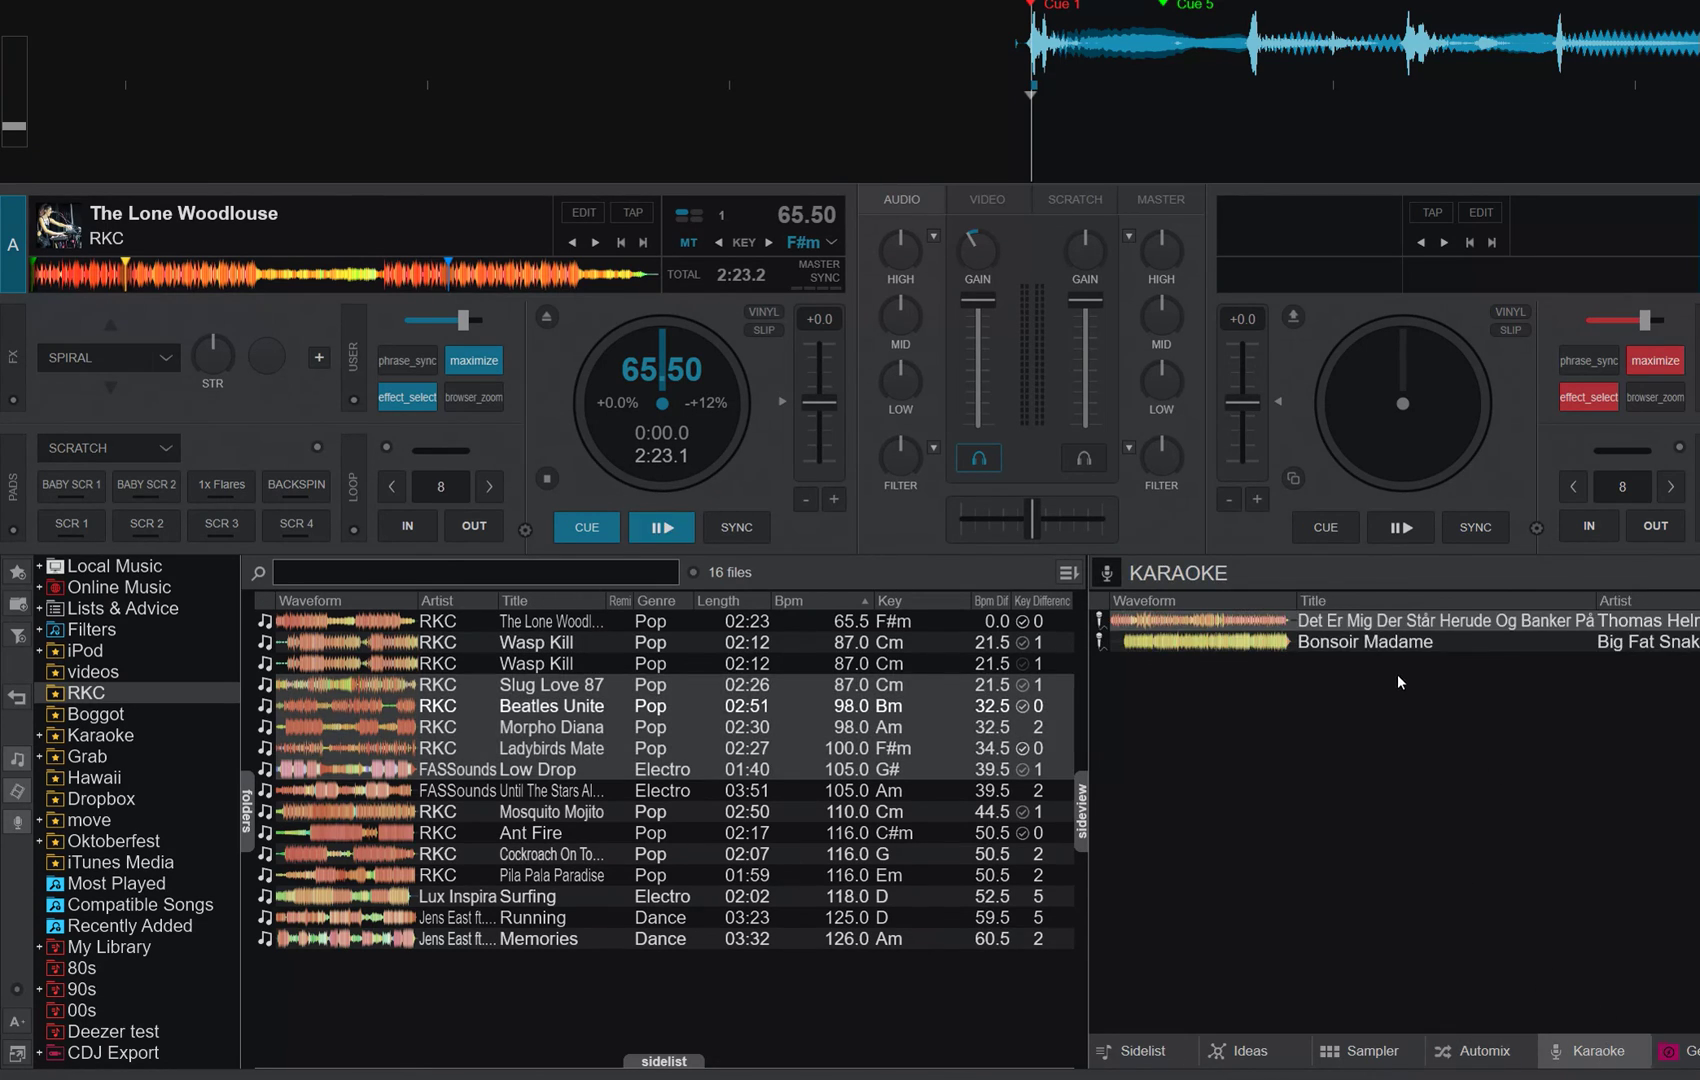